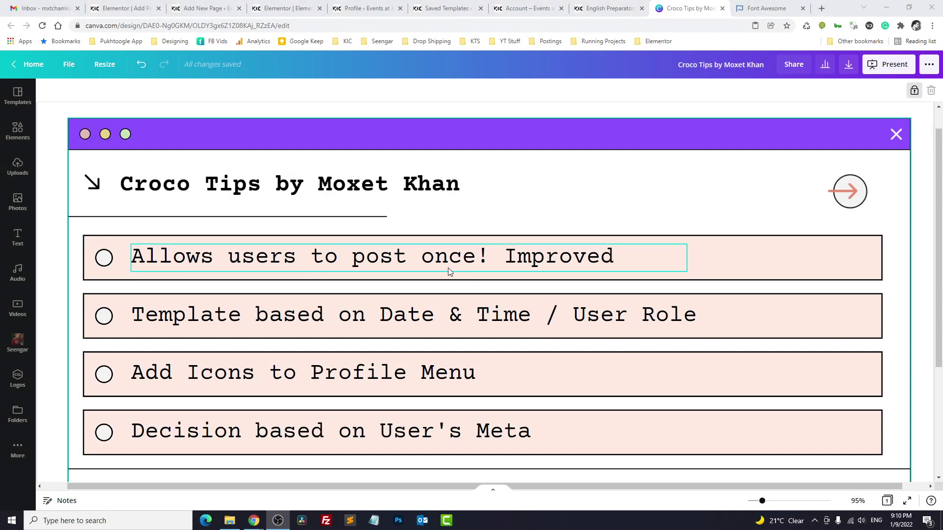
# - Bring up the posts restriction rules in JetEngine Profile Builder's Advanced settings
pyautogui.click(432, 6)
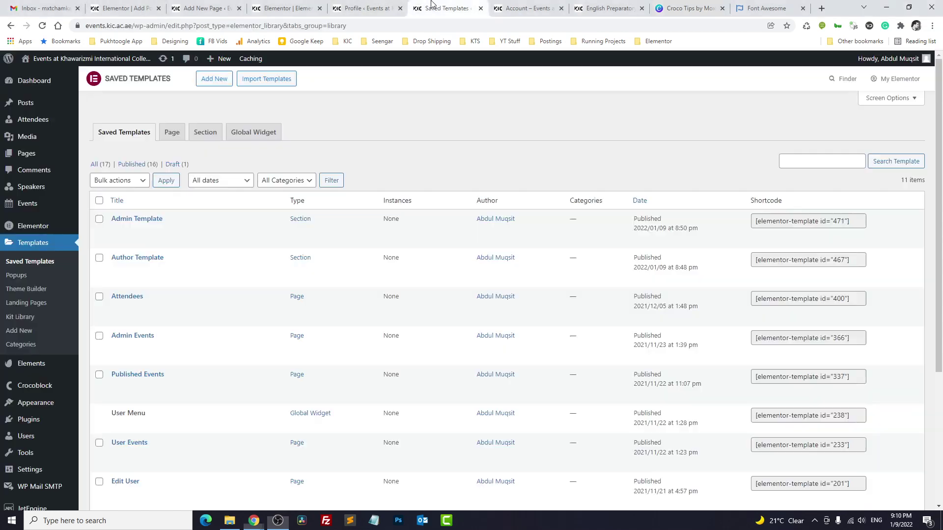
pyautogui.scroll(-4, 329, 150)
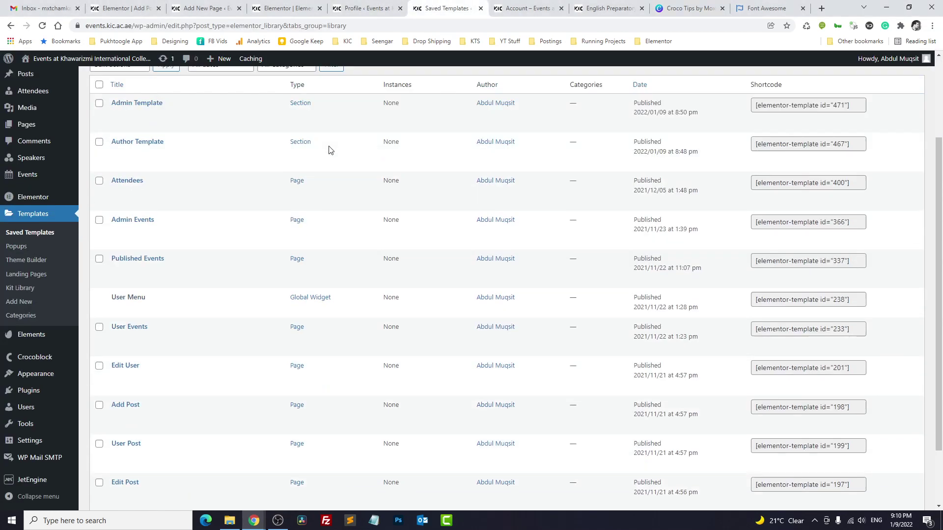
pyautogui.moveTo(66, 486)
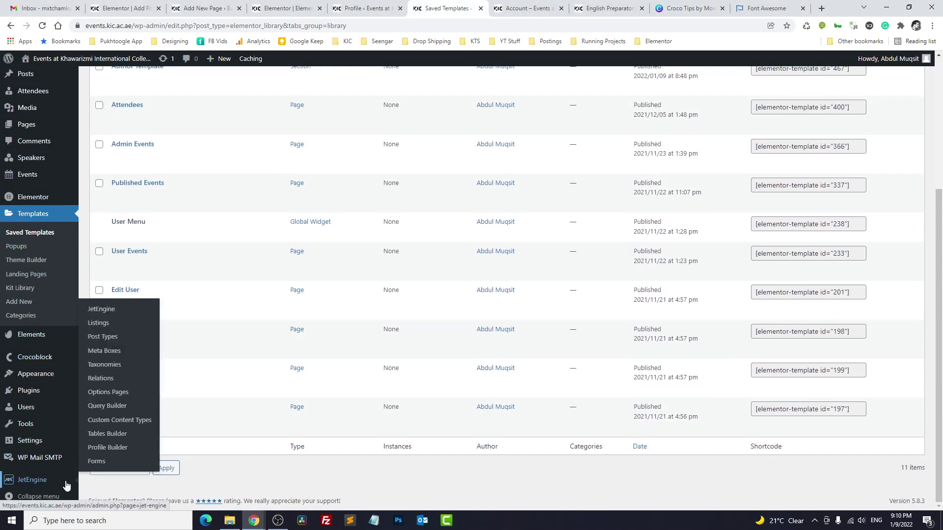
pyautogui.click(107, 448)
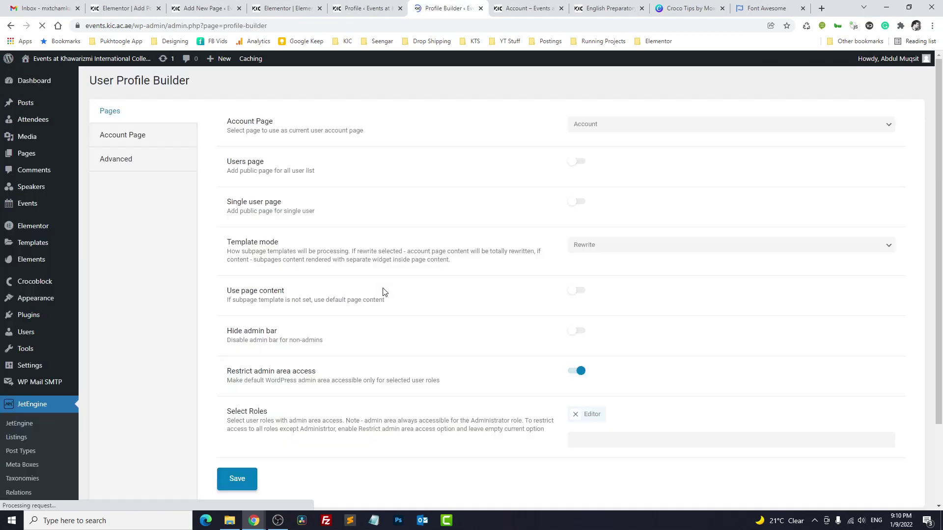
pyautogui.click(159, 142)
pyautogui.click(150, 157)
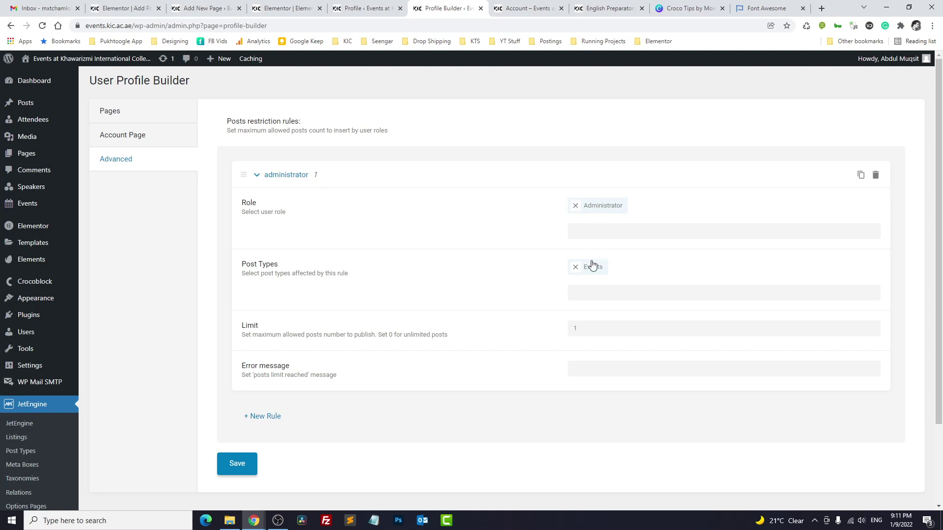
# - Check the administrator rule's Events post limit of 1 and its available user roles, leaving them unchanged
pyautogui.moveTo(587, 327); pyautogui.dragTo(553, 331)
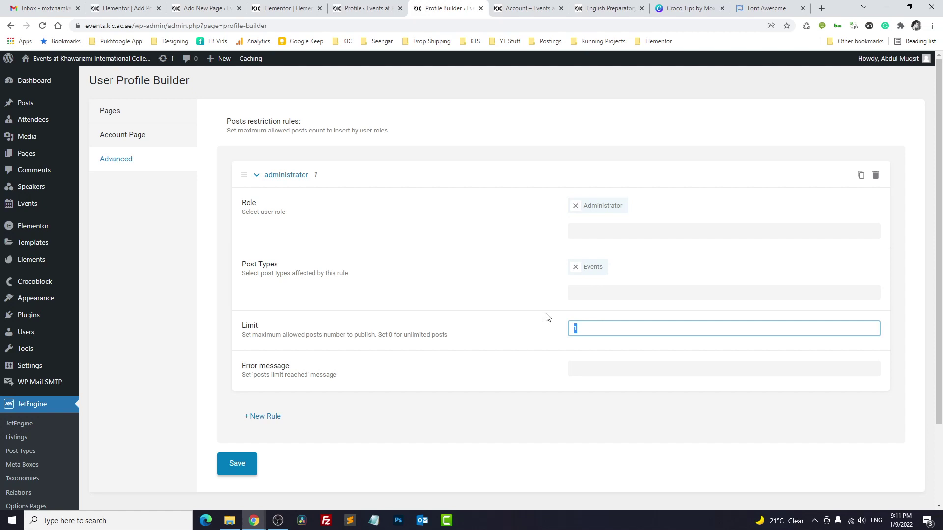
pyautogui.click(615, 233)
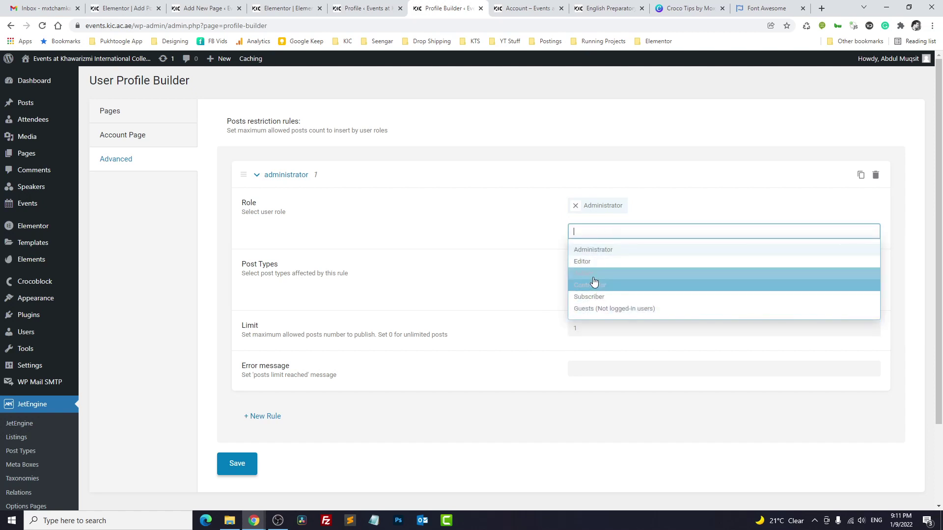
pyautogui.click(412, 278)
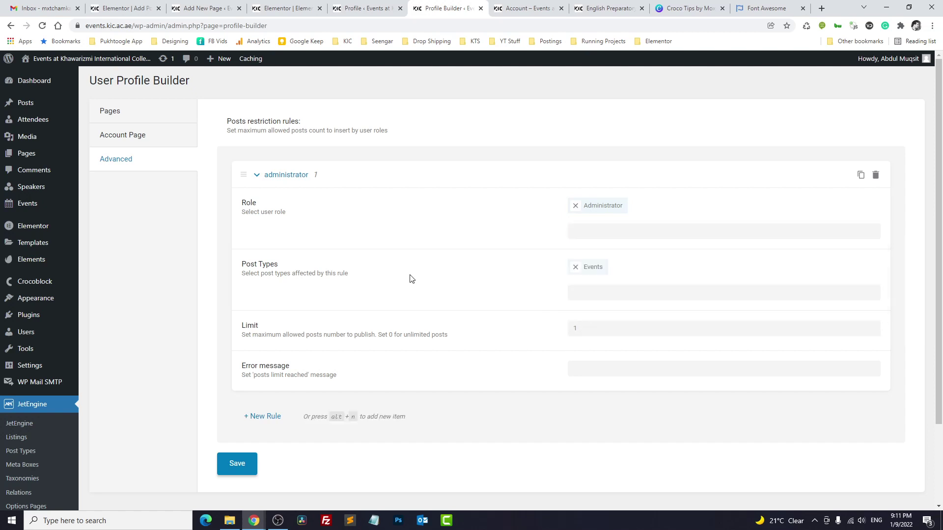
# - Preview the front-end account dashboard's Add Event page
pyautogui.click(198, 10)
pyautogui.click(304, 8)
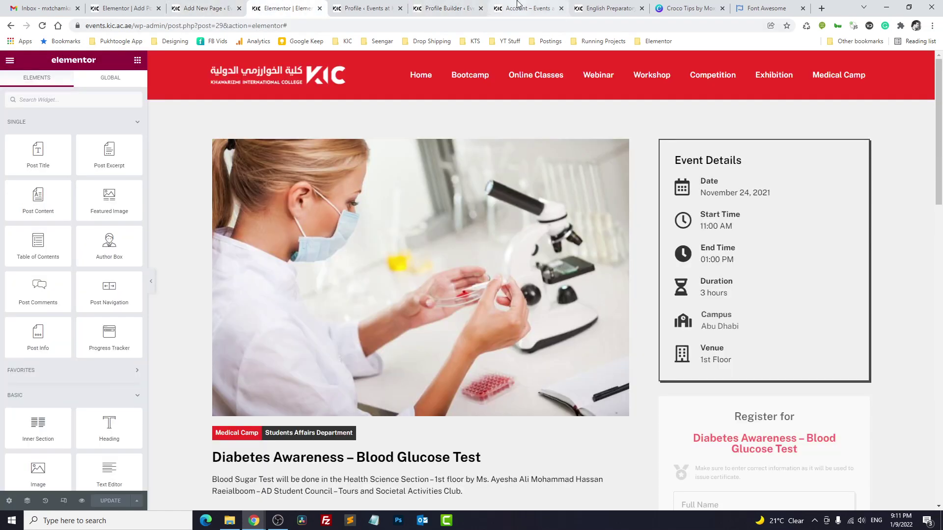
pyautogui.click(518, 8)
pyautogui.click(231, 203)
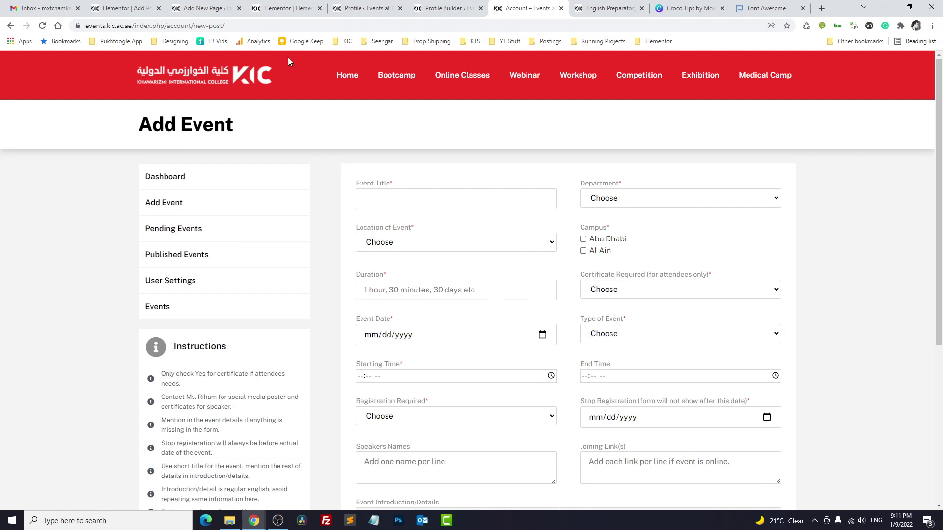
# - Back in Elementor's Add Event page editor, start editing the event submission form widget
pyautogui.click(288, 6)
pyautogui.click(206, 8)
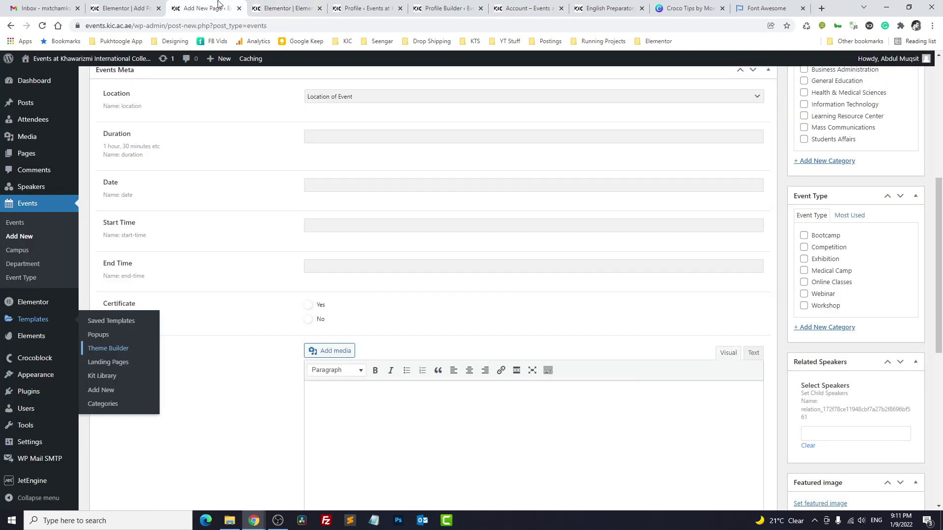
pyautogui.click(126, 8)
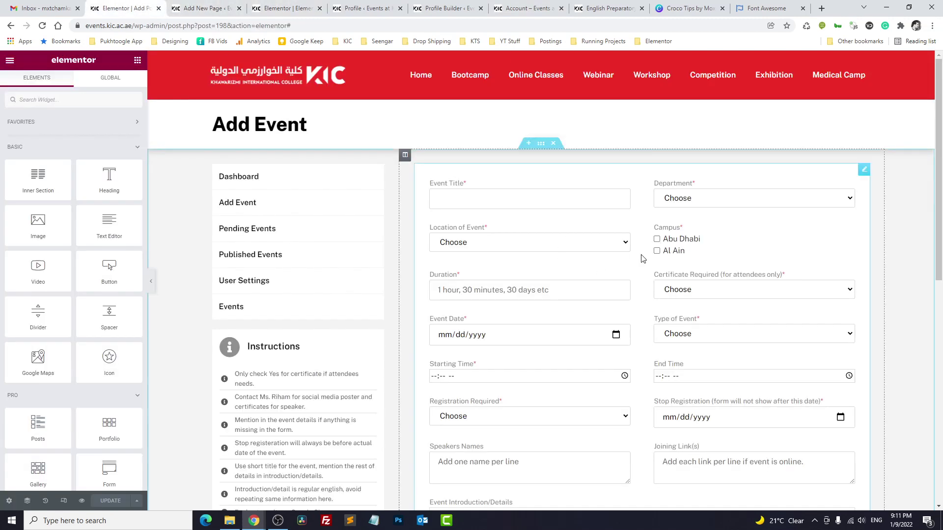
pyautogui.click(864, 170)
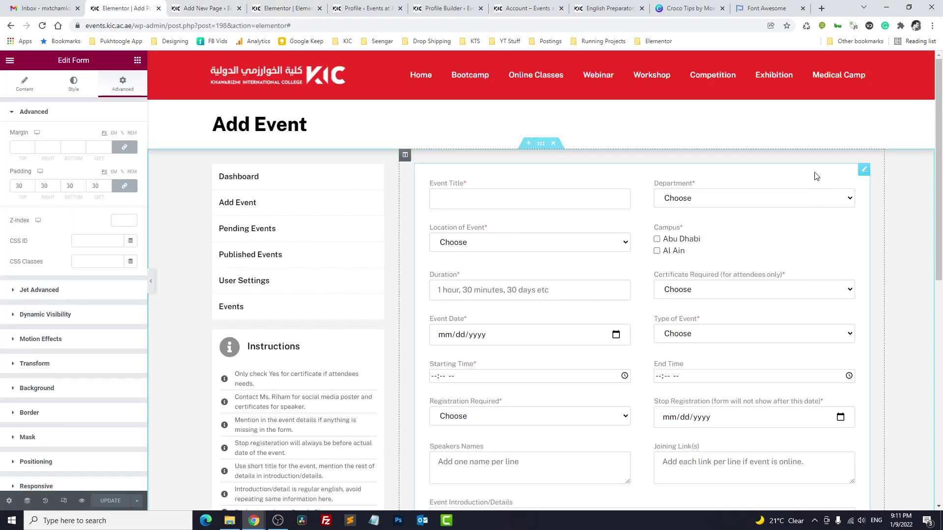
# - Enable the form's Dynamic Visibility, keeping 'Hide element if condition met'
pyautogui.click(83, 319)
pyautogui.click(123, 186)
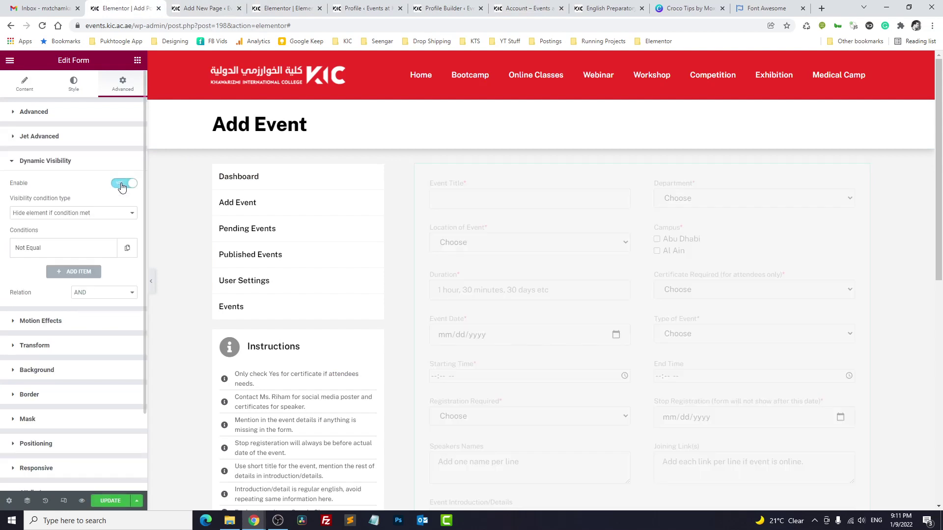
pyautogui.click(63, 216)
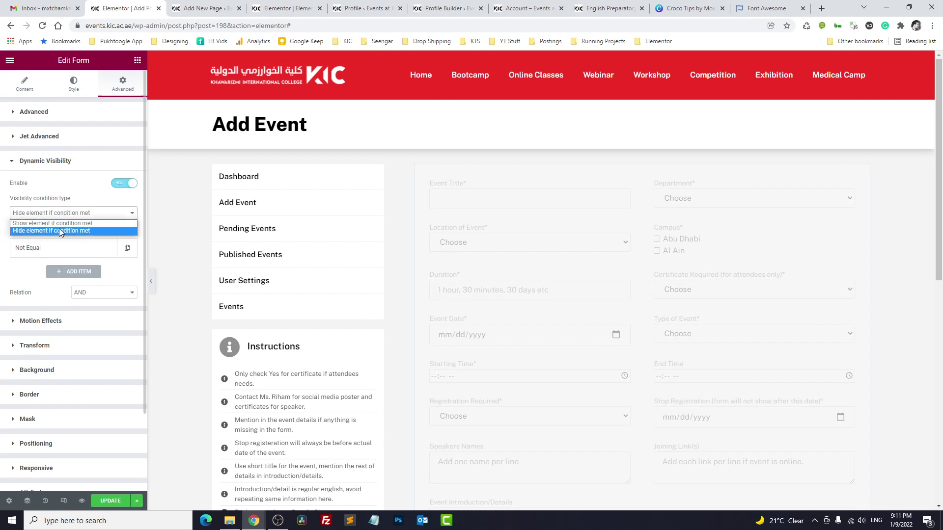
pyautogui.click(58, 229)
# - Keep the condition as Not Equal and bring up dynamic tags for its field
pyautogui.click(62, 249)
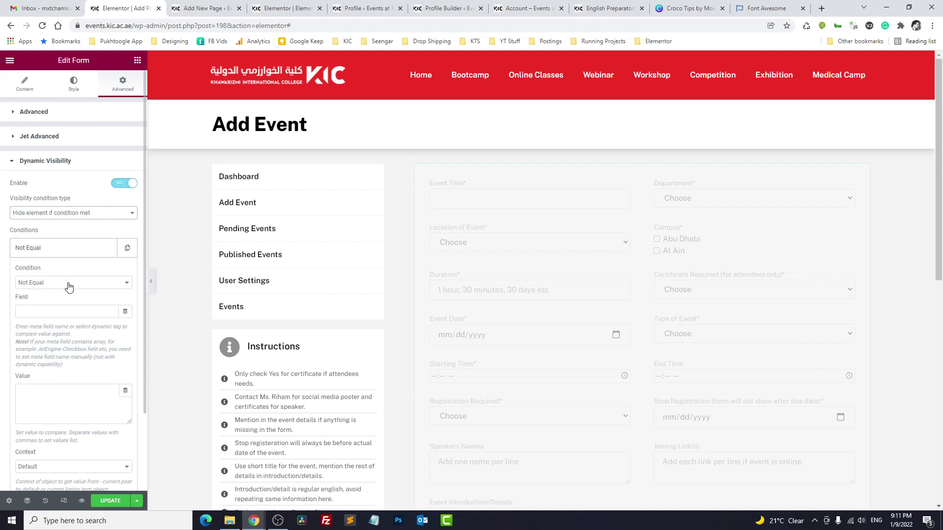
pyautogui.click(87, 284)
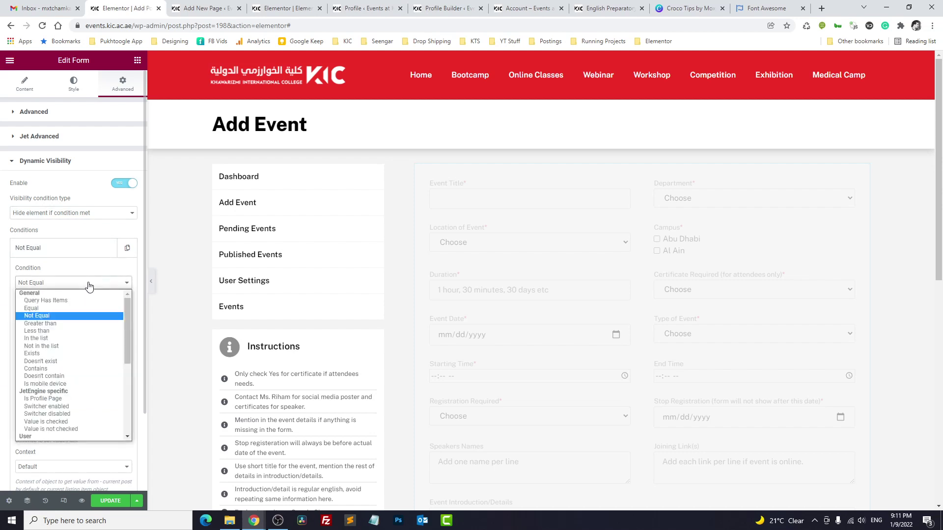
pyautogui.click(69, 319)
pyautogui.scroll(-2, 81, 308)
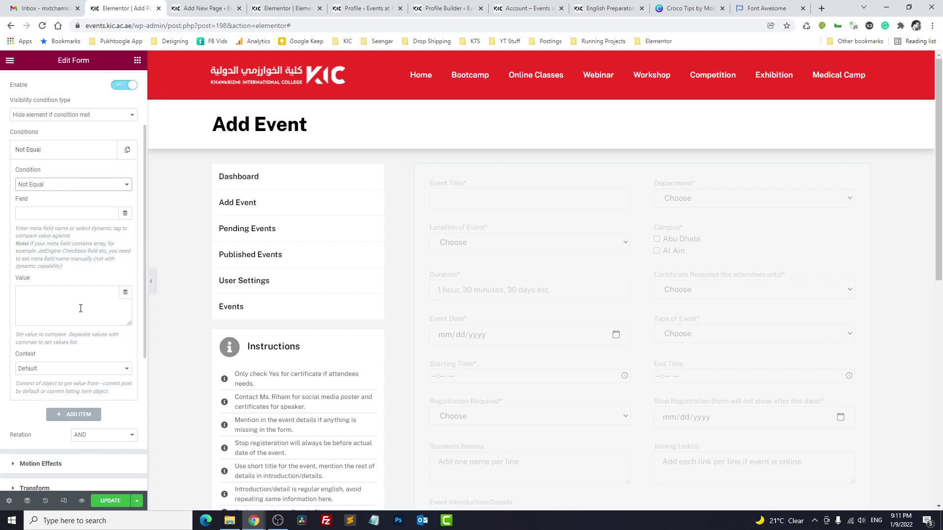
pyautogui.click(125, 213)
pyautogui.scroll(-10, 93, 304)
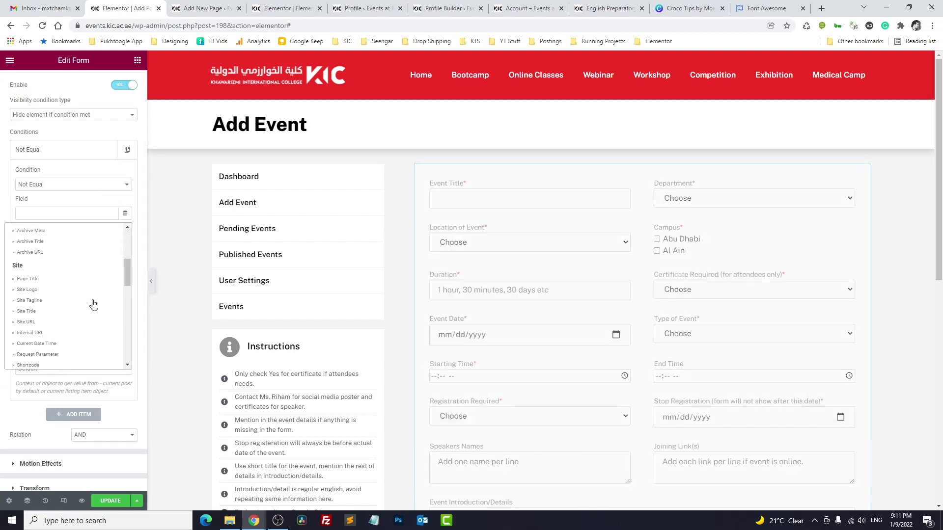
pyautogui.scroll(-2, 93, 305)
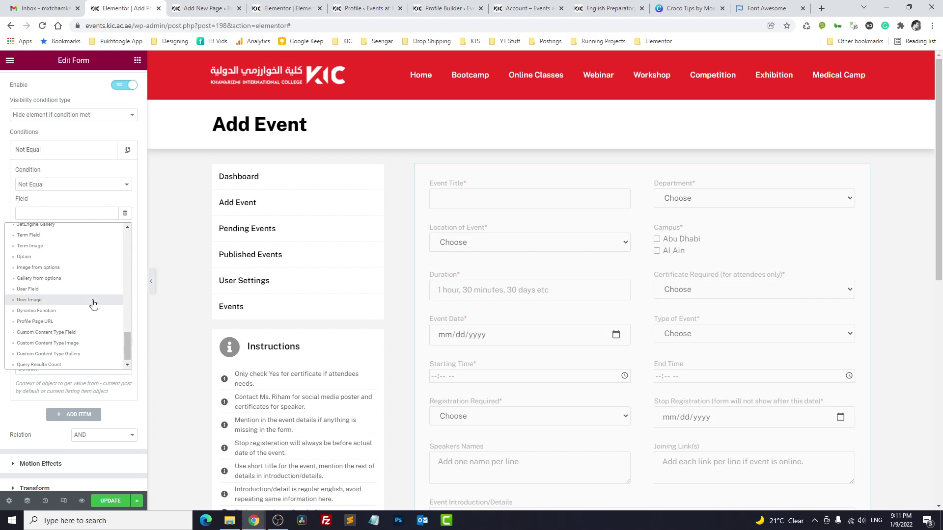
# - Set the field to a Dynamic Function counting post meta of the current user's published Events posts
pyautogui.click(51, 311)
pyautogui.click(105, 258)
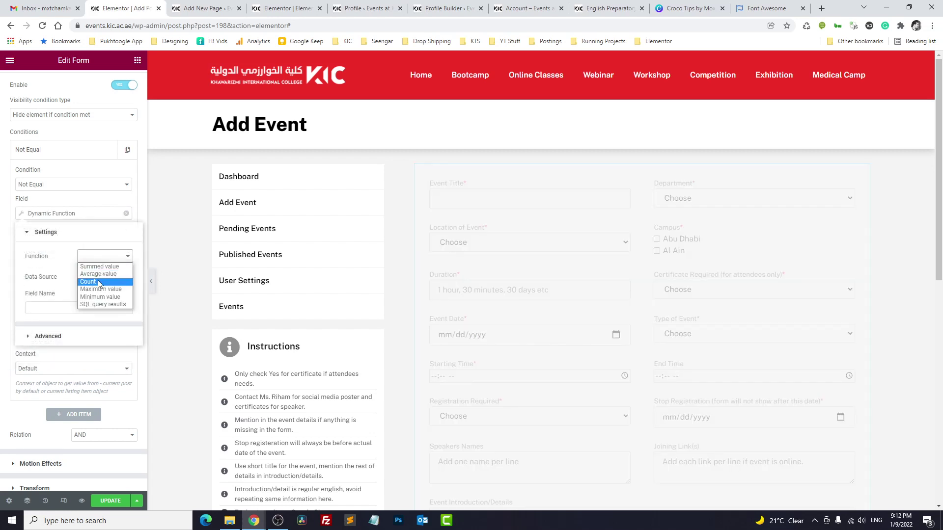
pyautogui.click(97, 282)
pyautogui.click(101, 277)
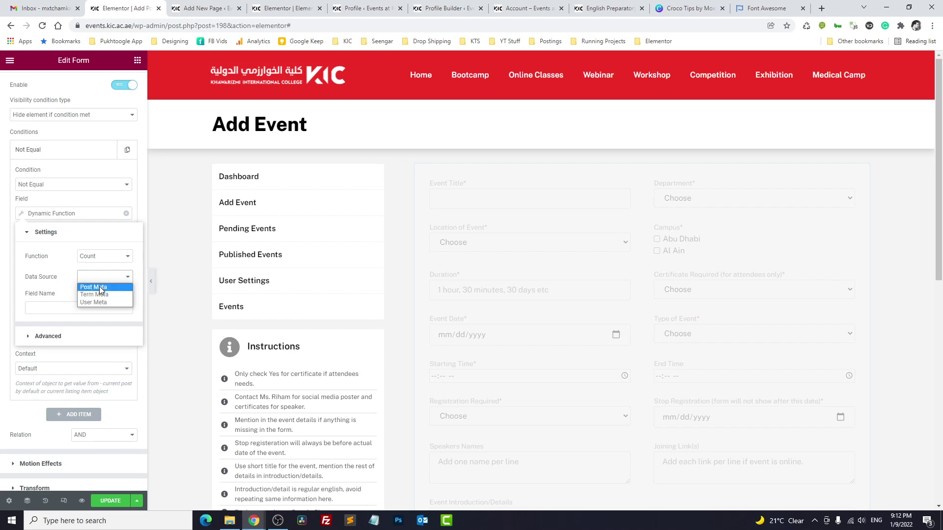
pyautogui.click(99, 287)
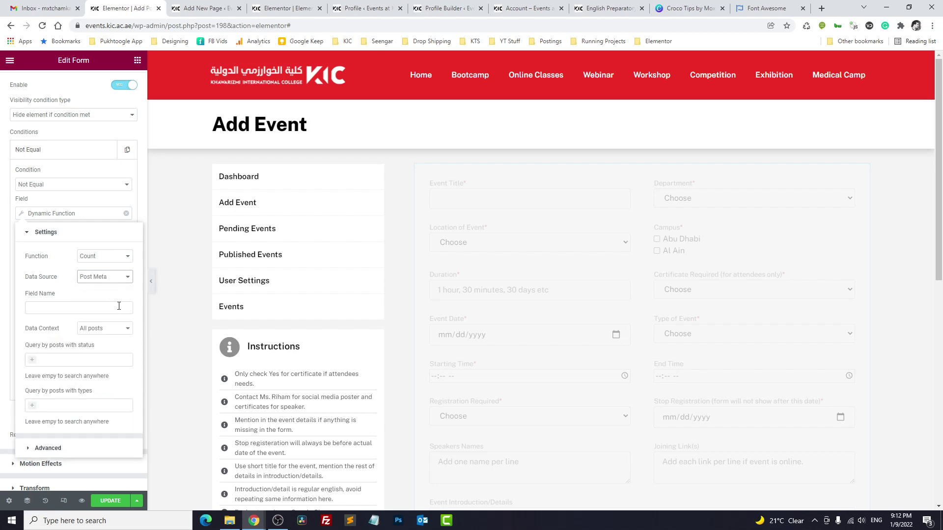
pyautogui.click(108, 331)
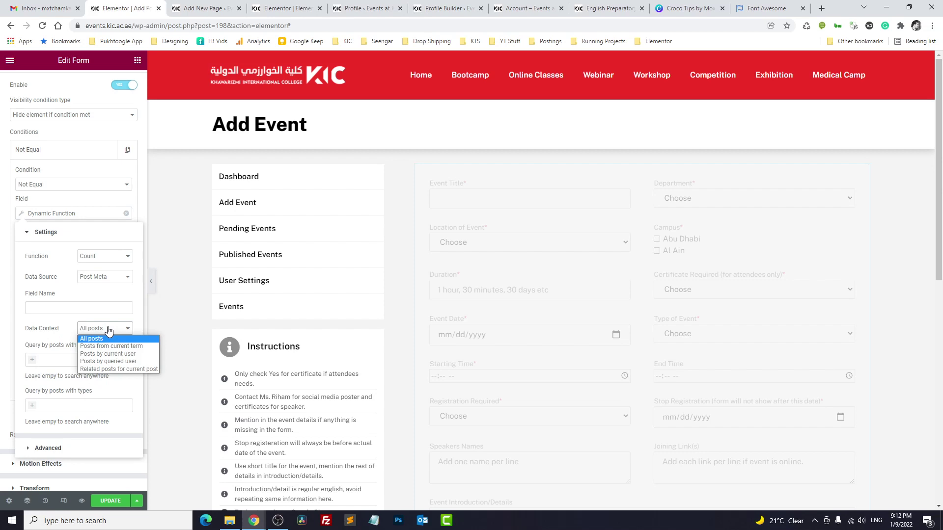
pyautogui.click(96, 354)
pyautogui.click(71, 360)
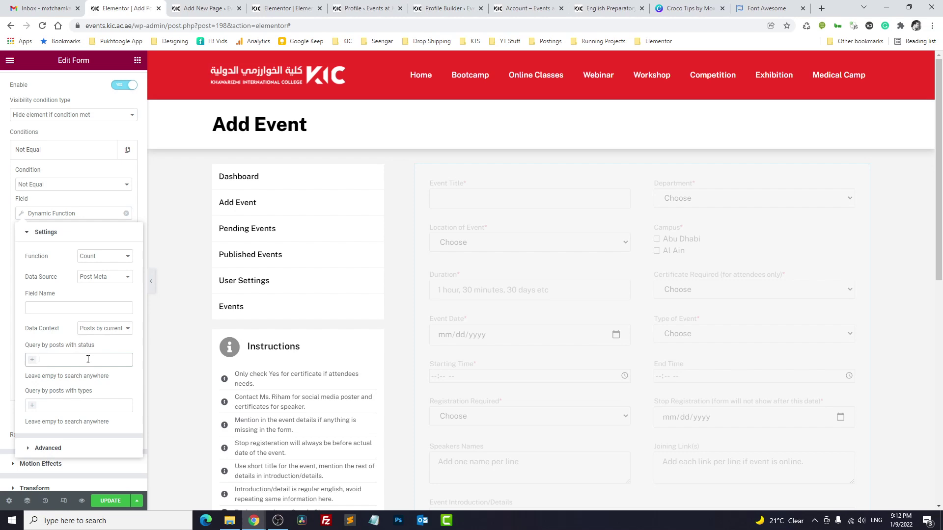
pyautogui.click(72, 374)
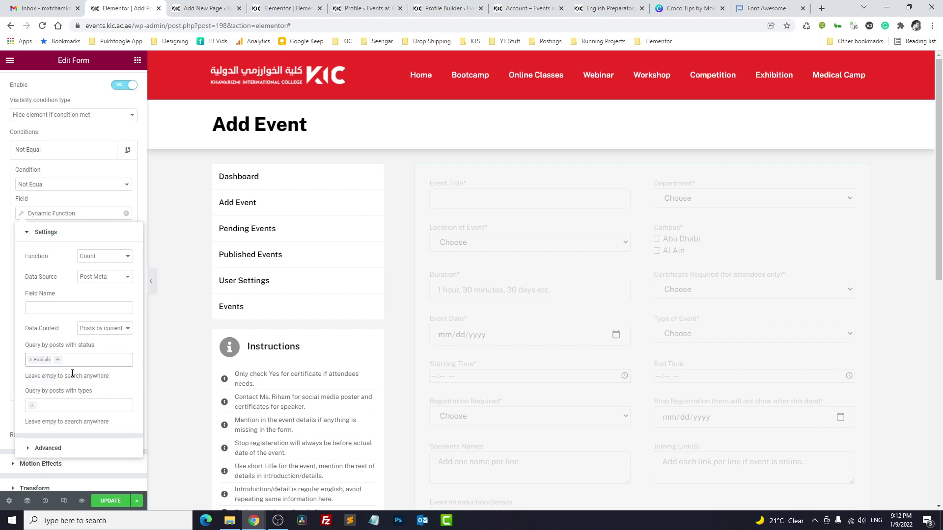
pyautogui.click(72, 405)
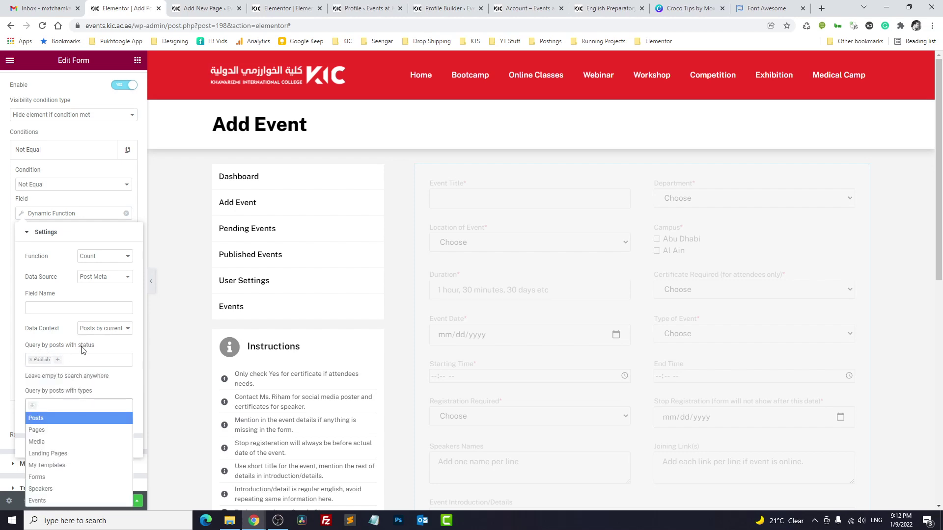
pyautogui.click(64, 501)
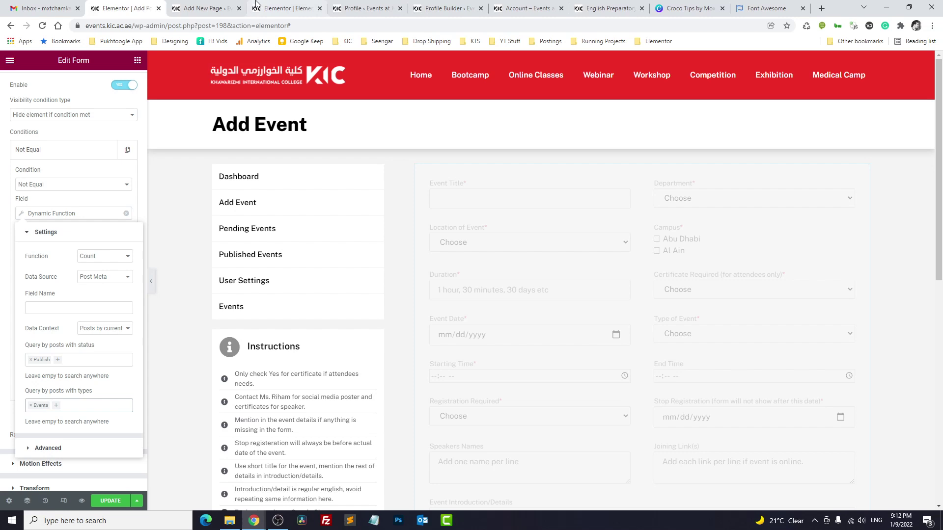
# - Look up the event meta key in admin and enter 'date' as the function's field name
pyautogui.click(201, 7)
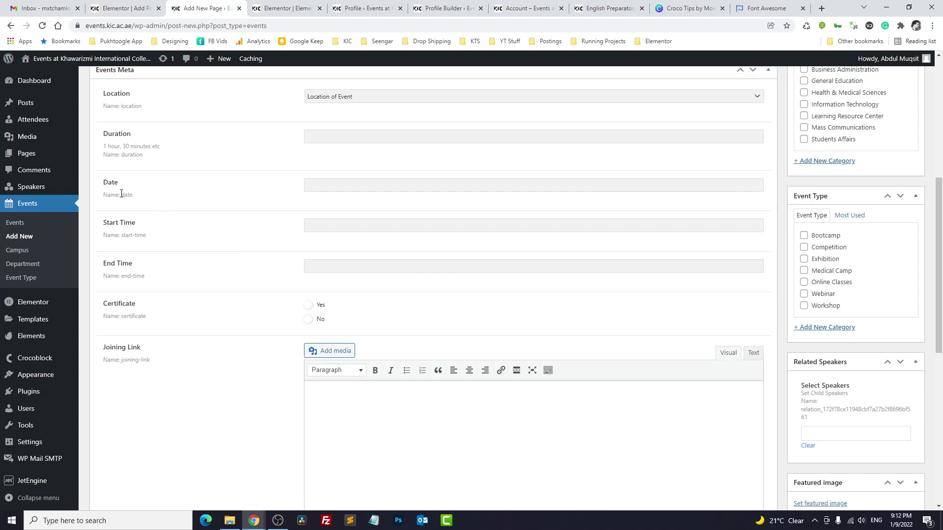
pyautogui.moveTo(121, 194); pyautogui.dragTo(140, 196)
pyautogui.click(168, 199)
pyautogui.click(132, 5)
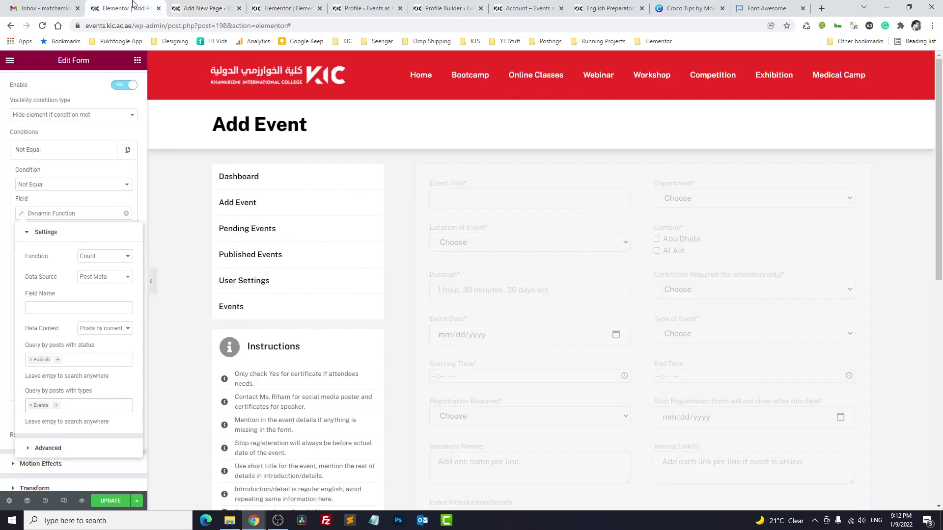
pyautogui.click(72, 309)
pyautogui.write('date')
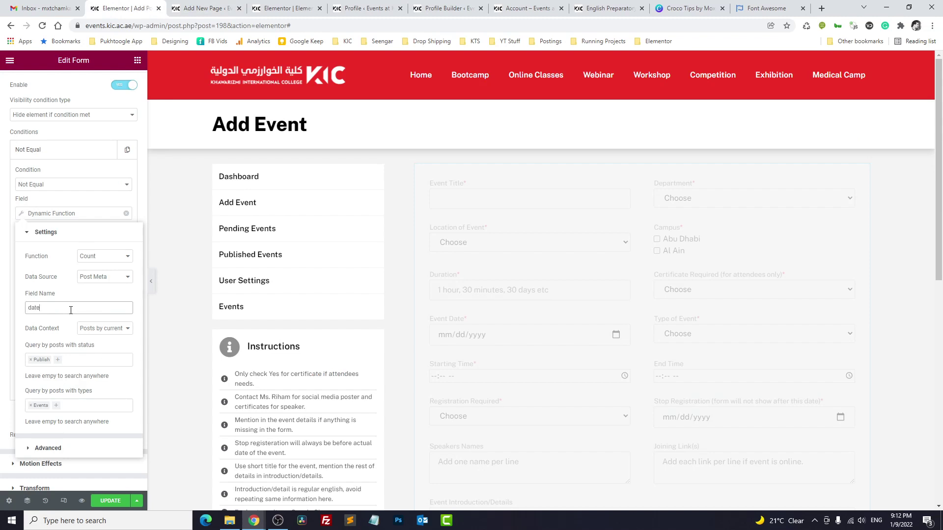
pyautogui.click(13, 221)
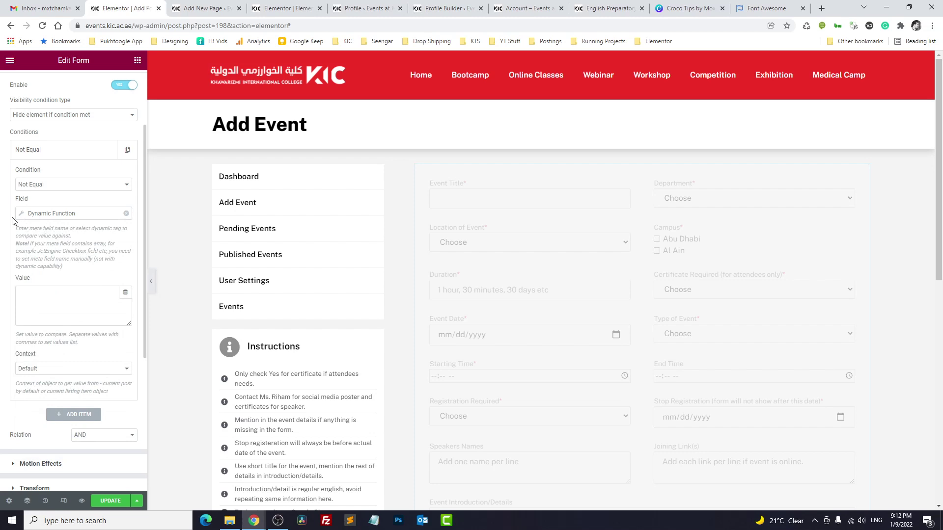
# - Keep the Not Equal comparison value at 0 and save the page with UPDATE
pyautogui.click(51, 213)
pyautogui.click(58, 305)
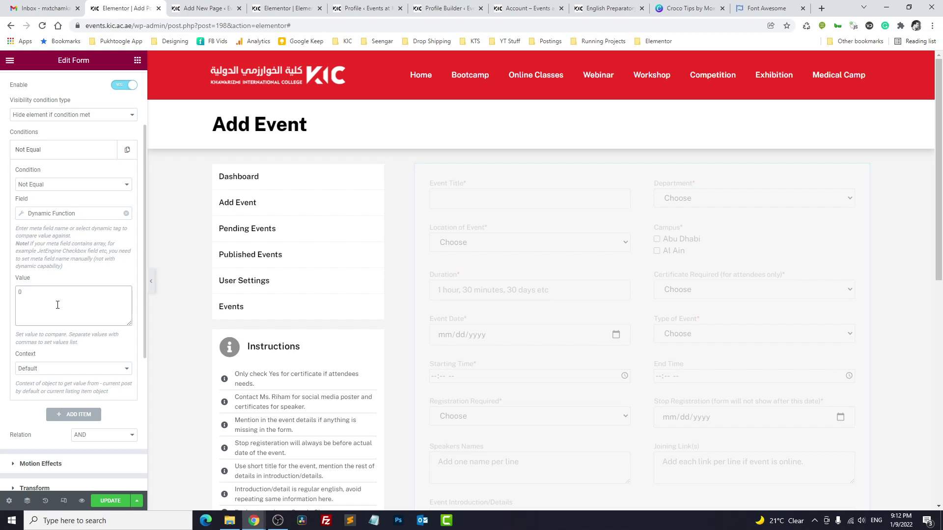
pyautogui.click(106, 502)
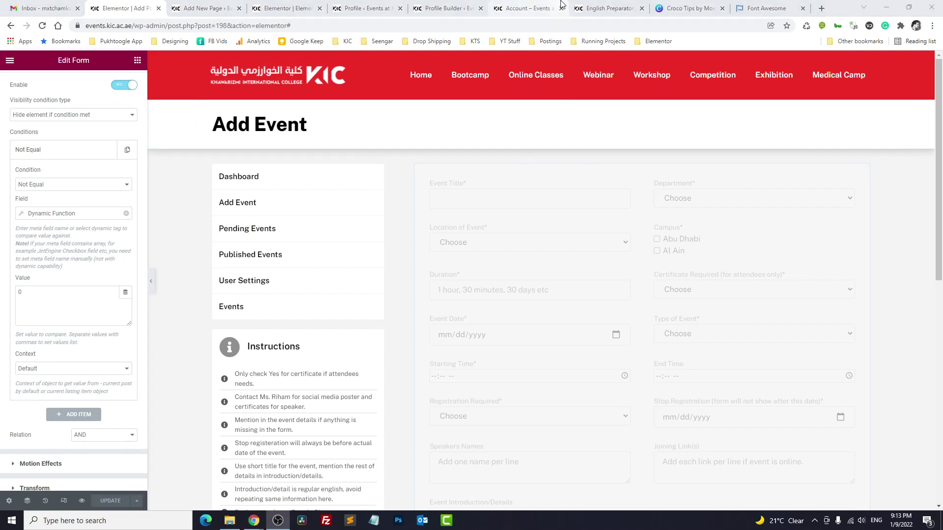
# - Reload the front-end Add Event page to test the rule, then return to WordPress admin
pyautogui.click(545, 7)
pyautogui.click(191, 208)
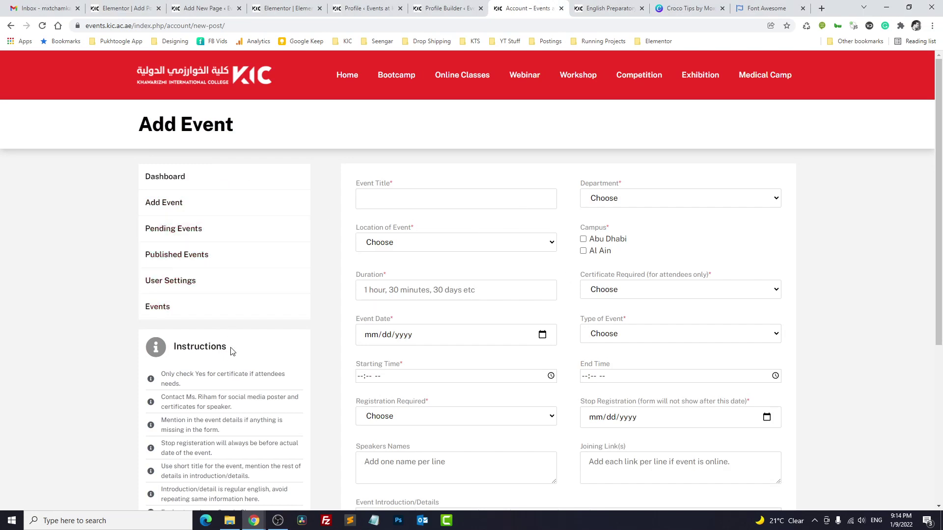
pyautogui.click(382, 6)
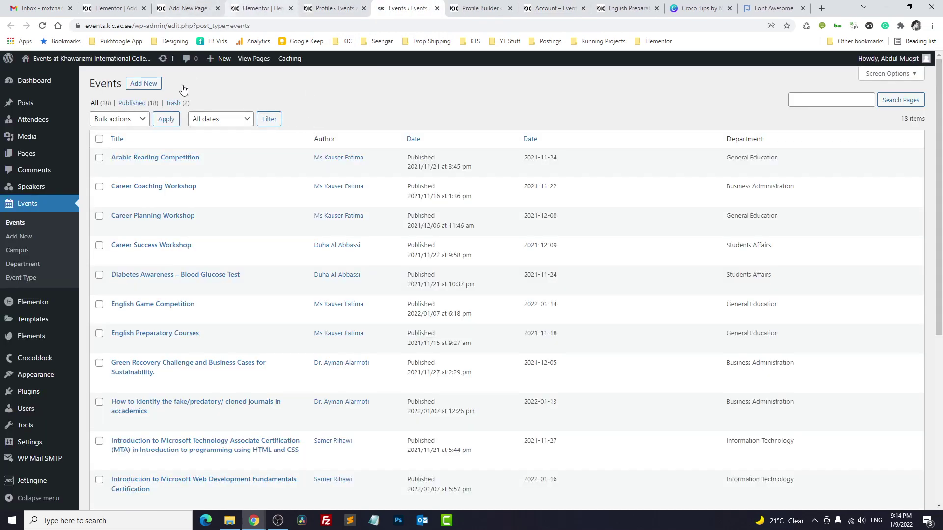
# - Quick Edit Arabic Reading Competition, setting its author to the admin account, and update
pyautogui.click(139, 170)
pyautogui.click(181, 222)
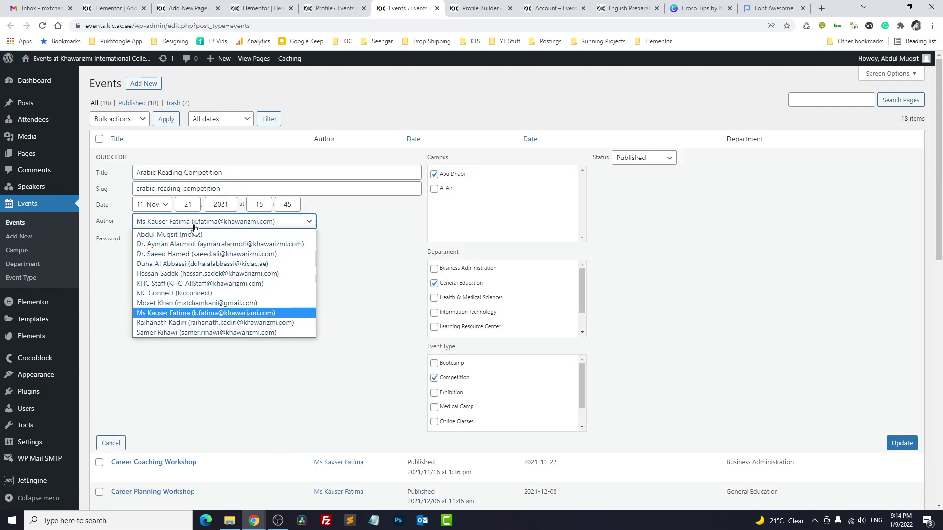
pyautogui.click(182, 235)
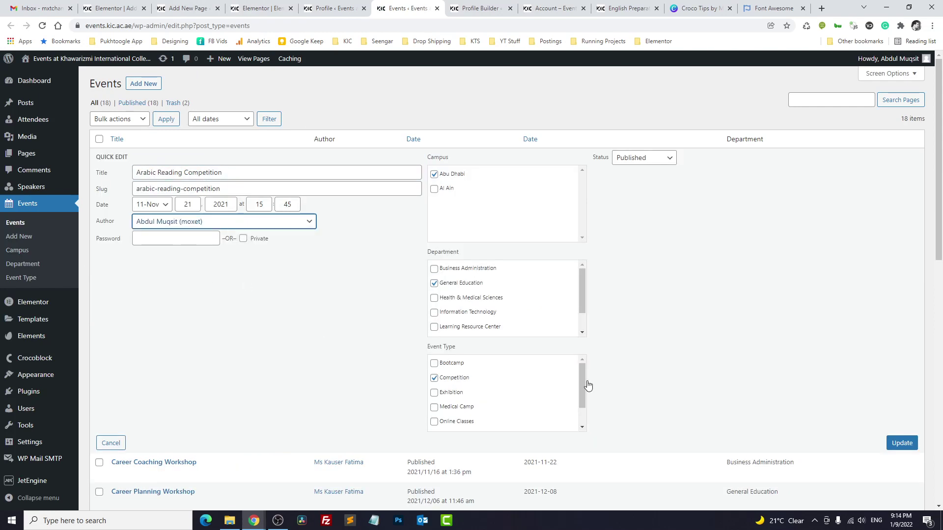
pyautogui.click(901, 443)
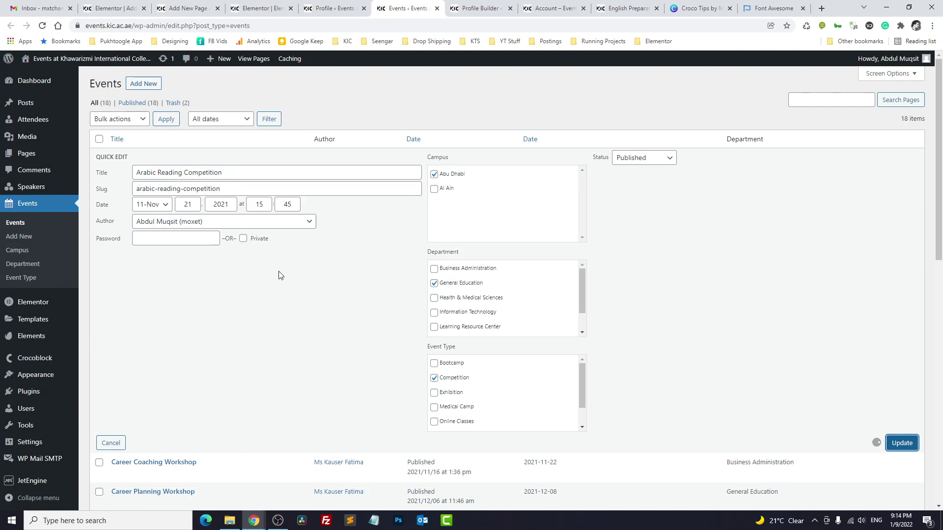
# - Confirm the front-end Add Event form is now hidden, then go back to the Add Event page editor
pyautogui.click(549, 9)
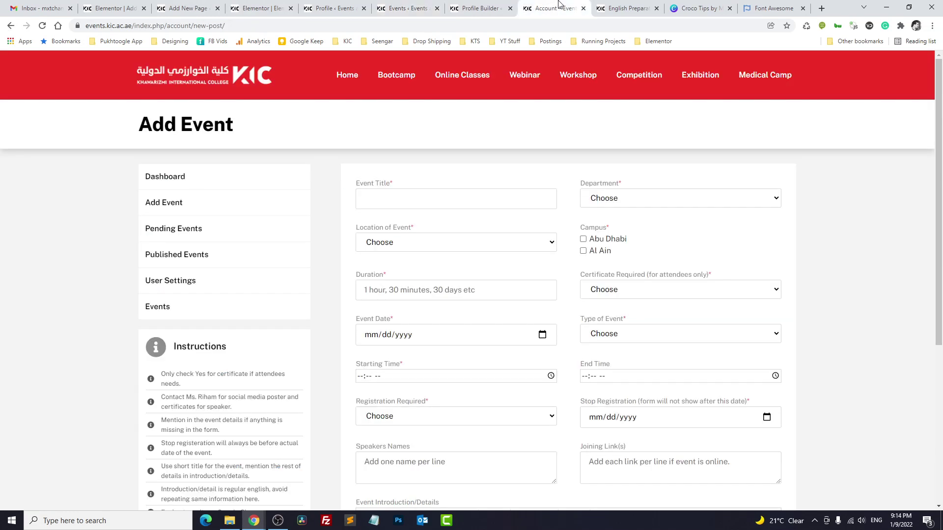
pyautogui.click(220, 204)
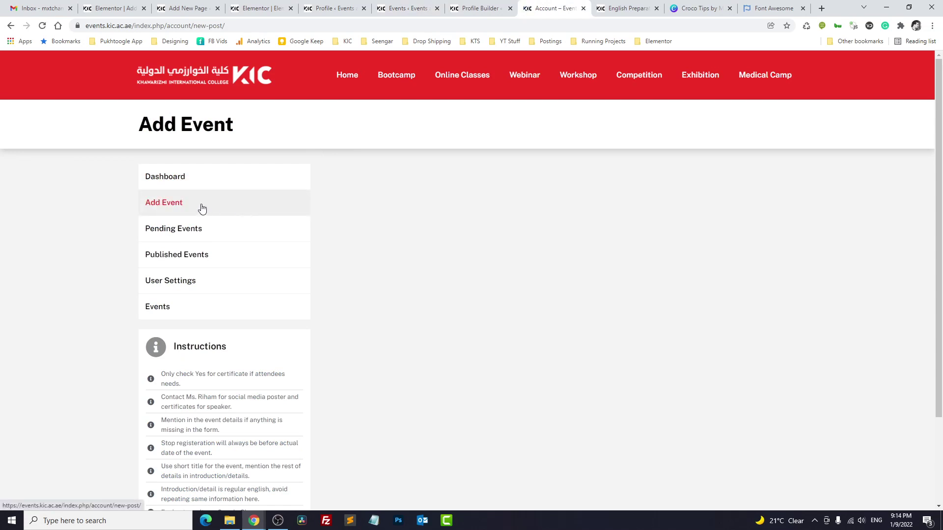
pyautogui.click(248, 7)
pyautogui.click(176, 7)
pyautogui.click(118, 6)
pyautogui.scroll(-8, 494, 200)
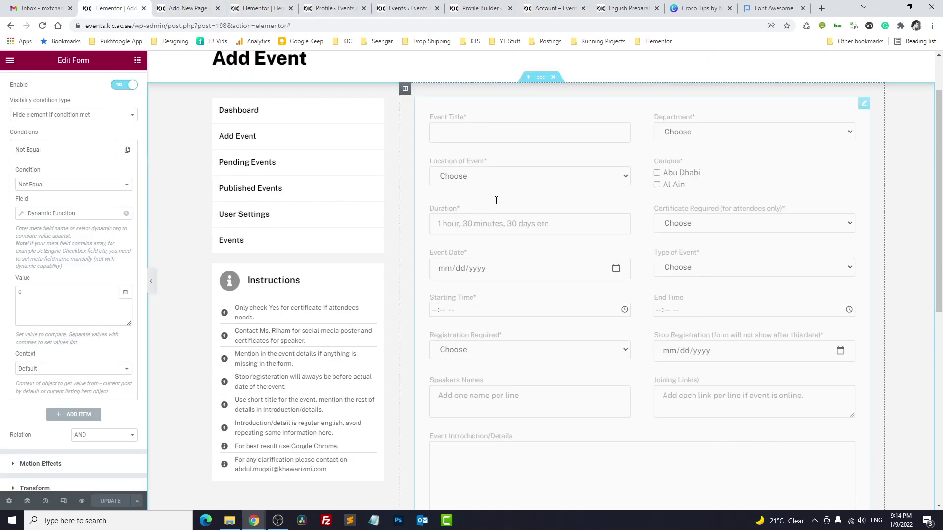
# - Drop a Heading widget below the form titled 'You can't post more than 1 event in our system.'
pyautogui.click(141, 63)
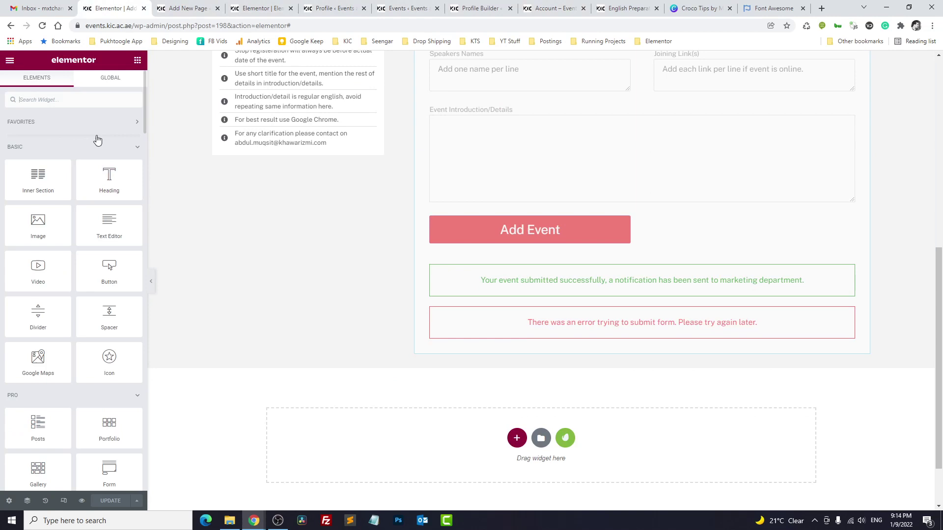
pyautogui.moveTo(547, 334); pyautogui.dragTo(547, 336)
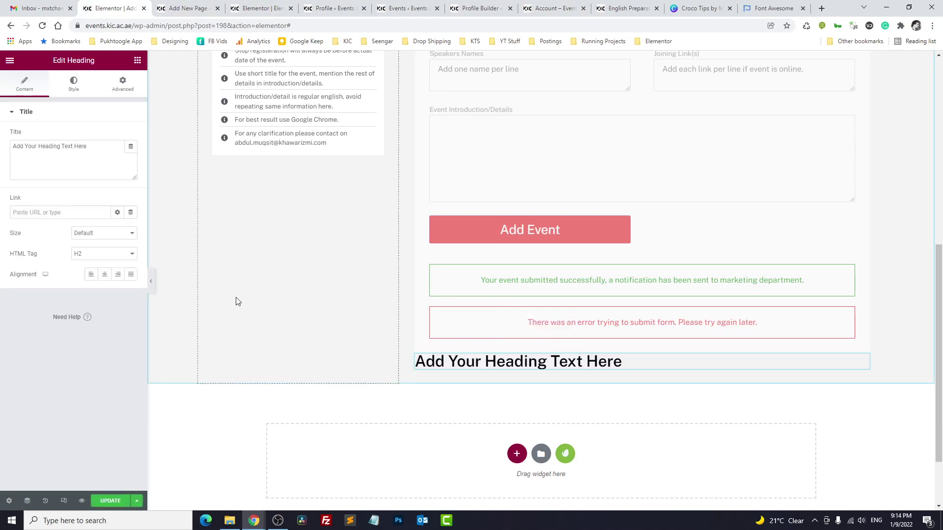
pyautogui.moveTo(89, 146); pyautogui.dragTo(3, 148)
pyautogui.write('You ca')
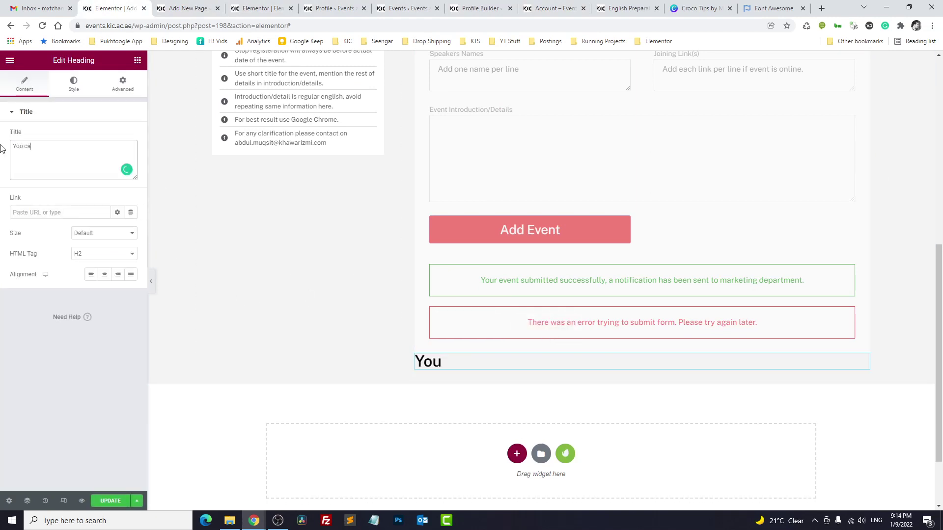
pyautogui.write("n't post more than ")
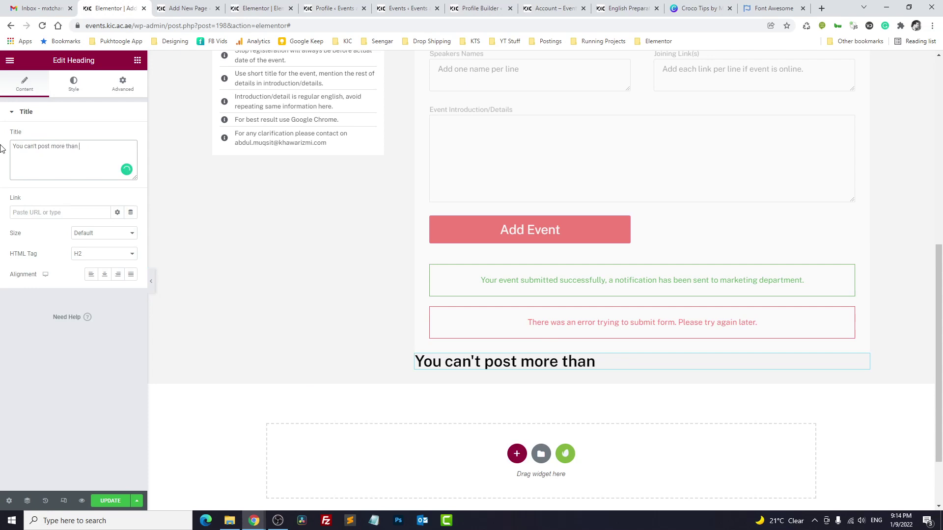
pyautogui.write('1 event in our system.')
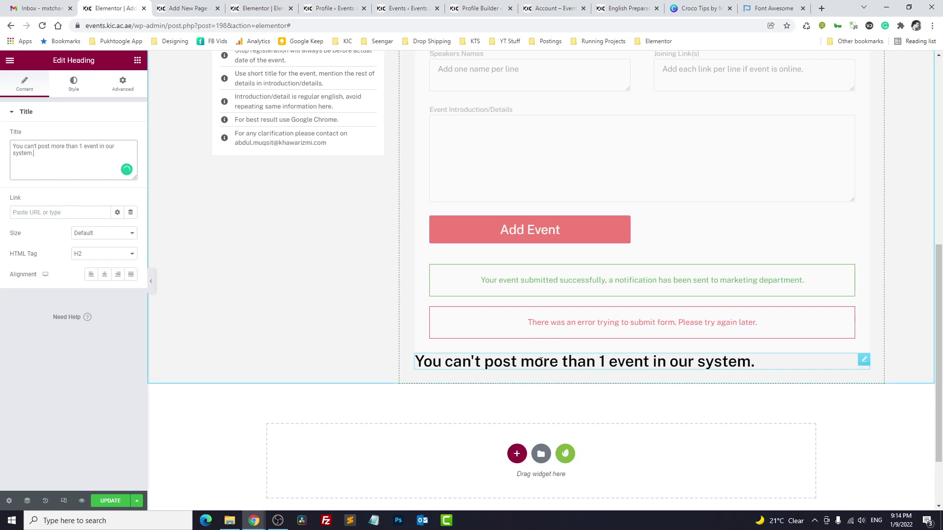
pyautogui.click(128, 92)
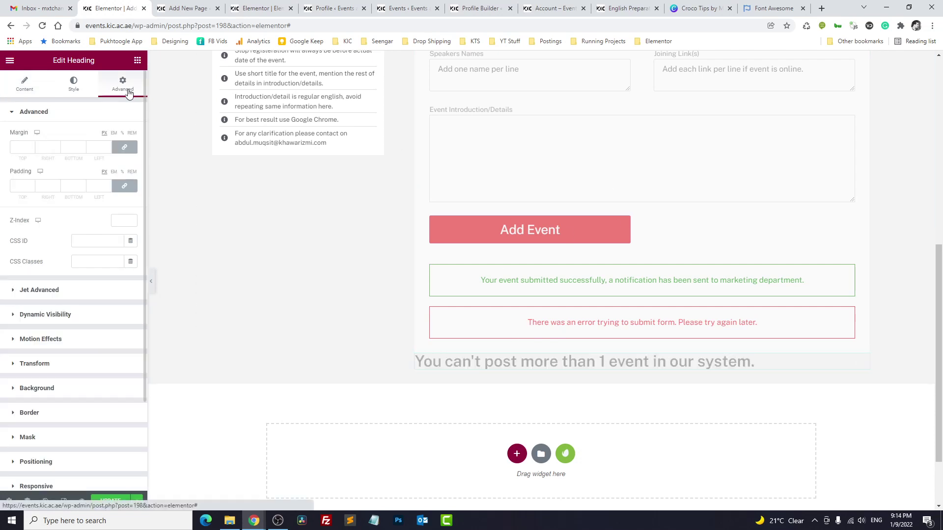
# - Enable the heading's Dynamic Visibility with 'Show element if condition met' and a Greater than comparison
pyautogui.click(78, 314)
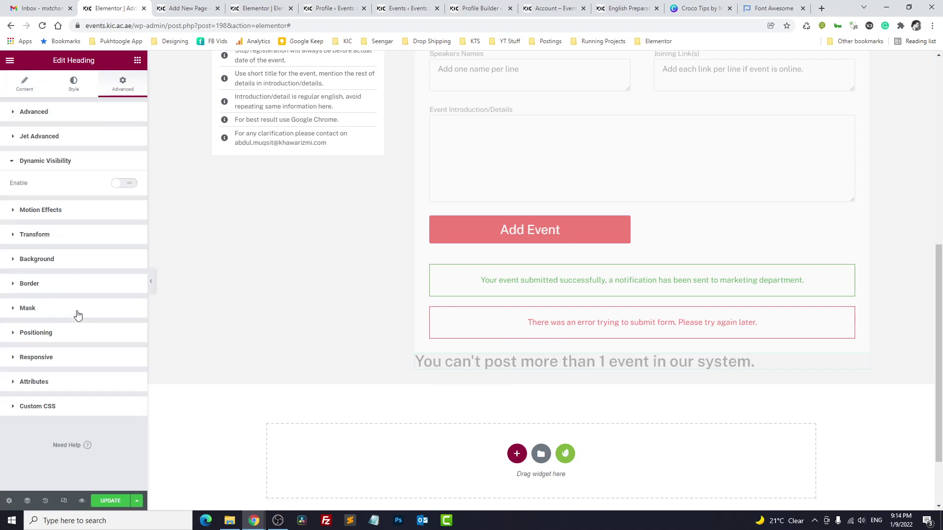
pyautogui.click(125, 183)
pyautogui.click(98, 214)
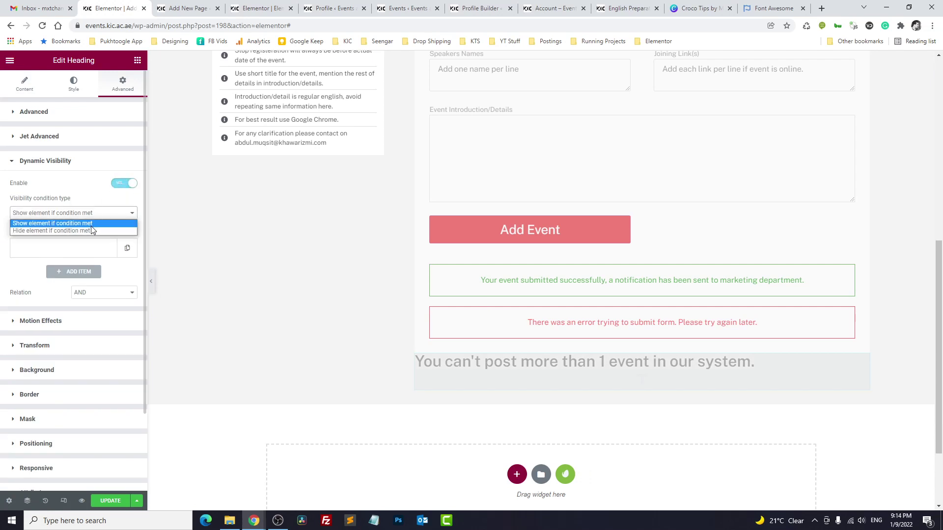
pyautogui.click(90, 223)
pyautogui.click(80, 249)
pyautogui.click(112, 289)
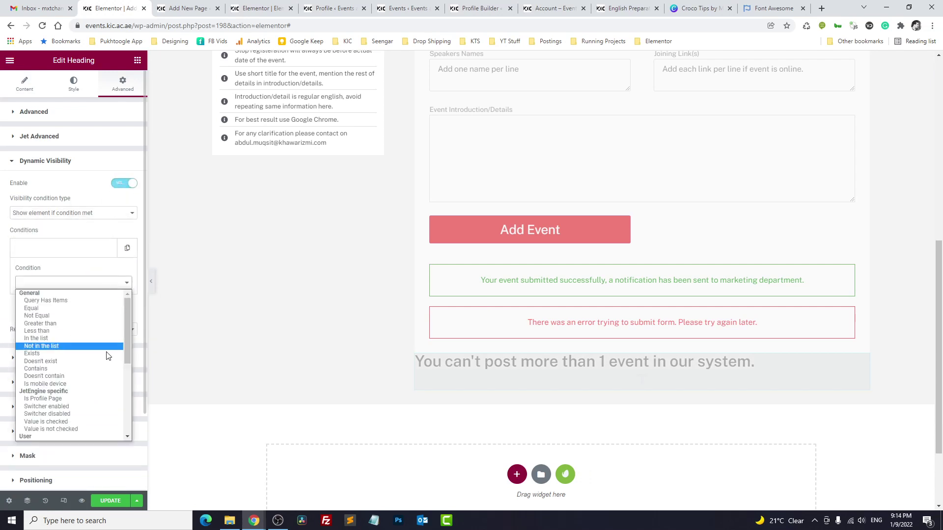
pyautogui.scroll(-3, 104, 356)
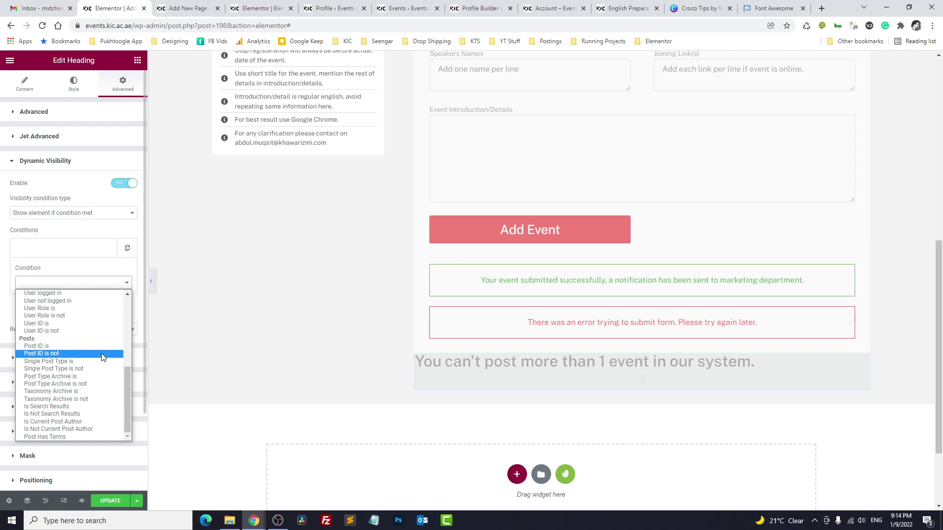
pyautogui.scroll(2, 79, 368)
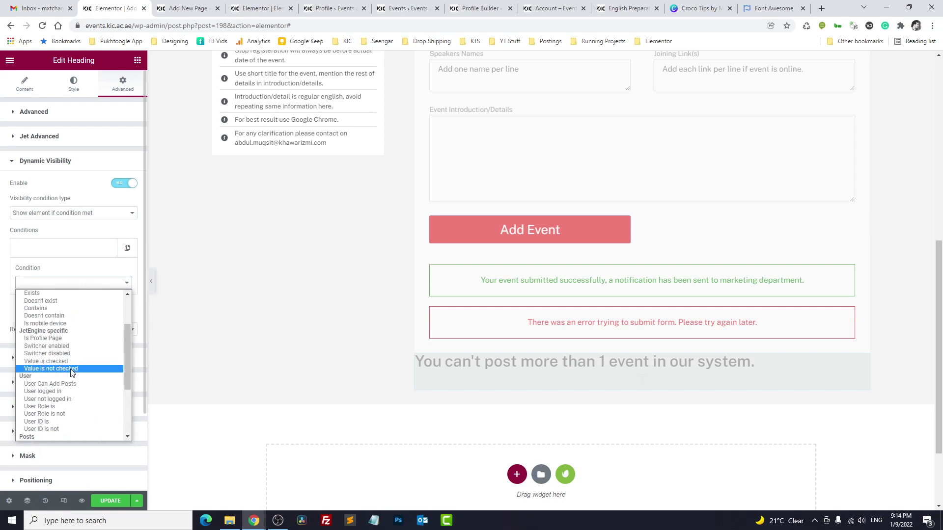
pyautogui.scroll(-2, 71, 369)
pyautogui.scroll(4, 78, 373)
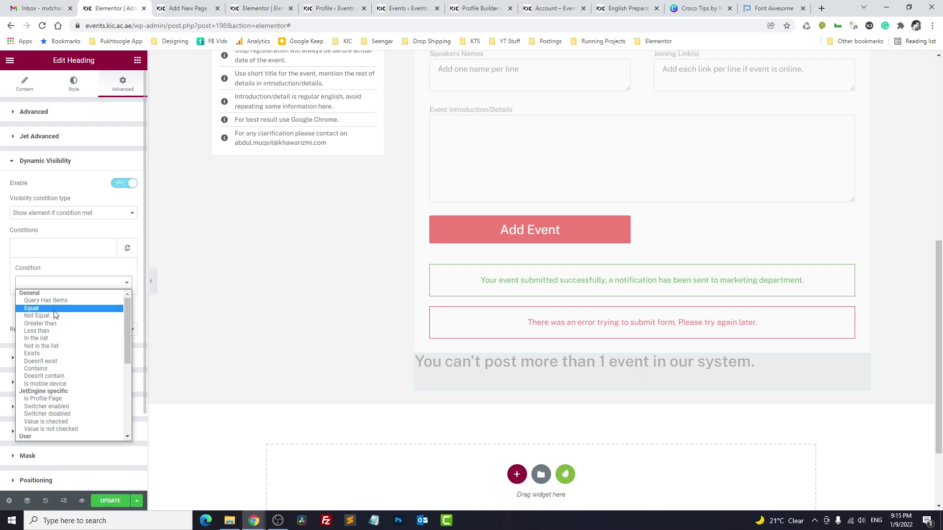
pyautogui.click(55, 323)
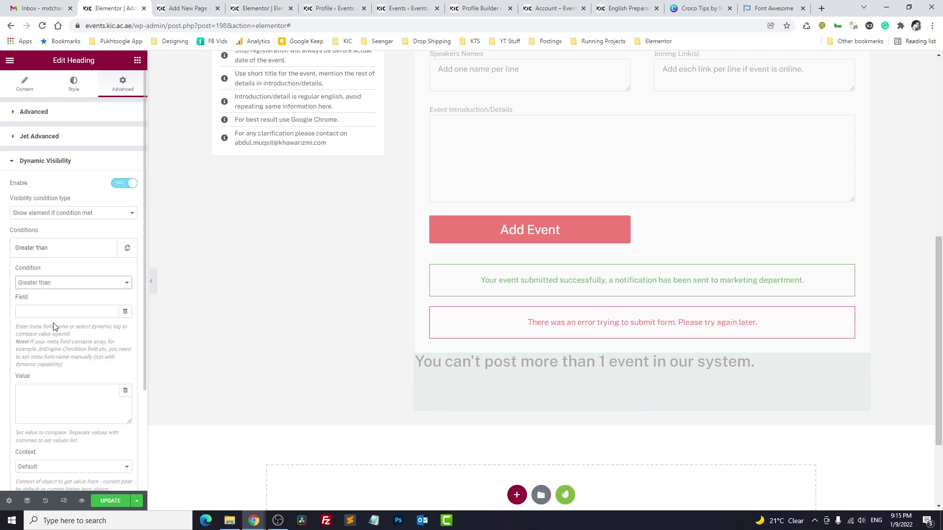
# - Make the field a Dynamic Function counting post meta (field 'da') for posts by the current user
pyautogui.click(125, 315)
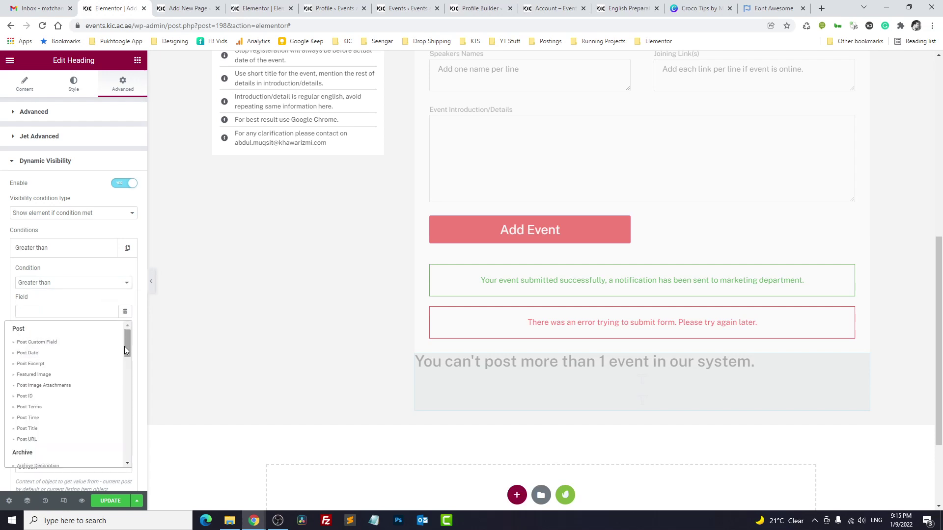
pyautogui.moveTo(127, 346); pyautogui.dragTo(132, 456)
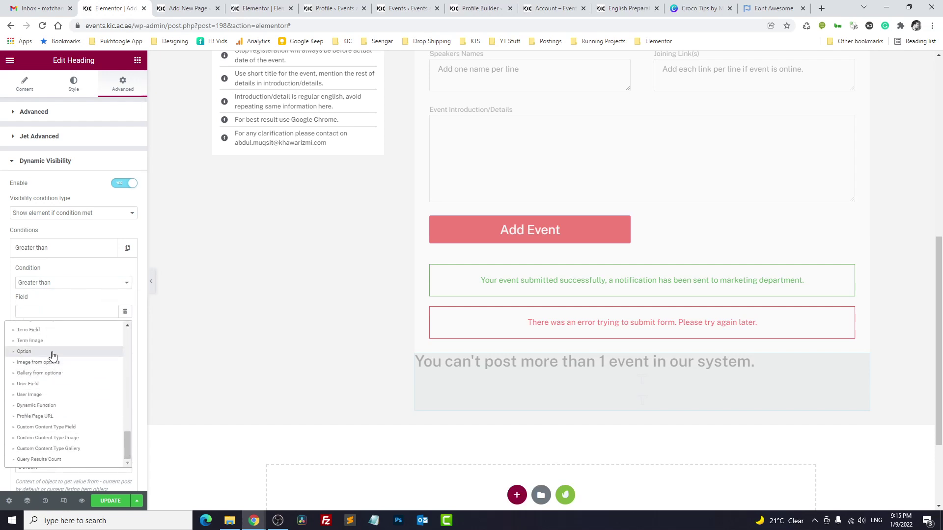
pyautogui.click(46, 405)
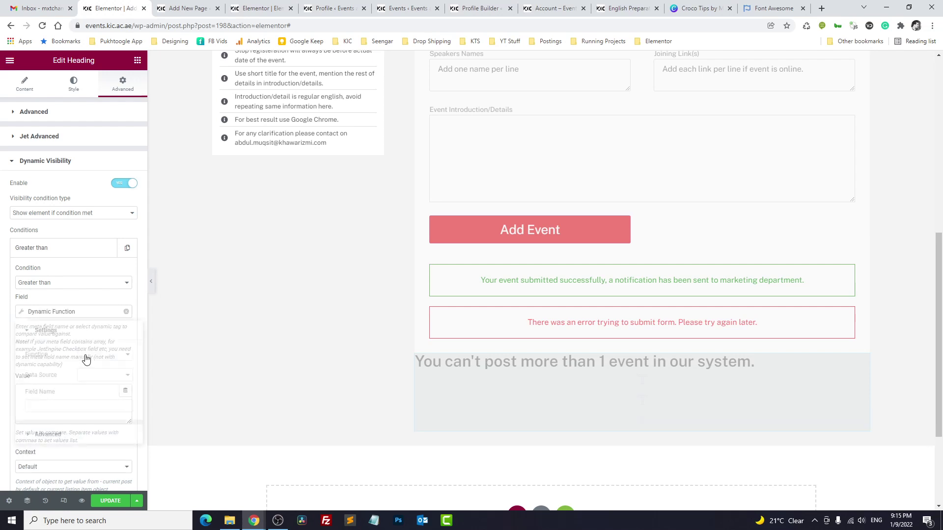
pyautogui.click(102, 357)
pyautogui.click(101, 383)
pyautogui.click(98, 375)
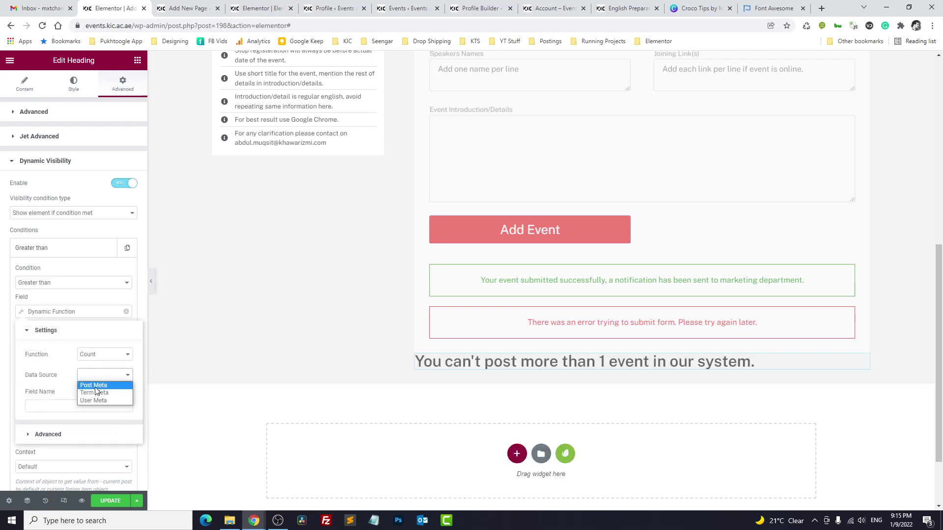
pyautogui.click(97, 391)
pyautogui.click(71, 406)
pyautogui.write('date')
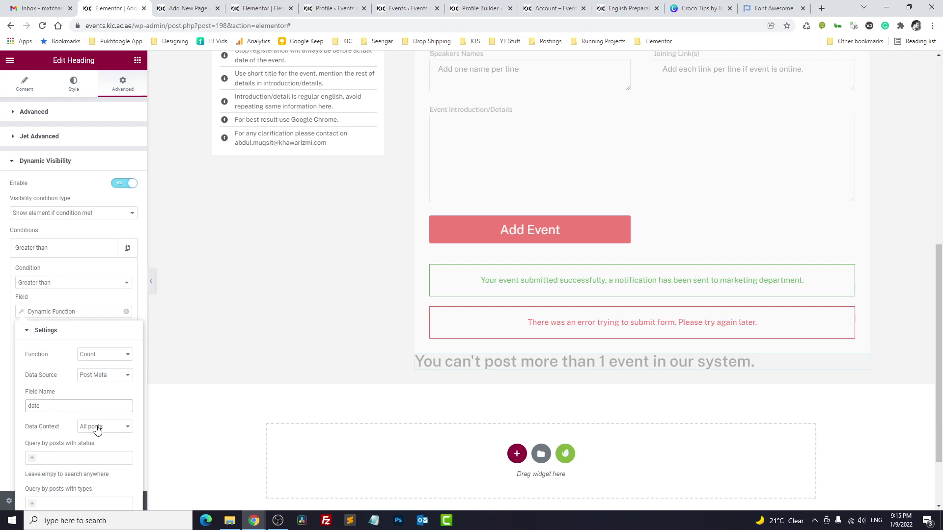
pyautogui.click(96, 429)
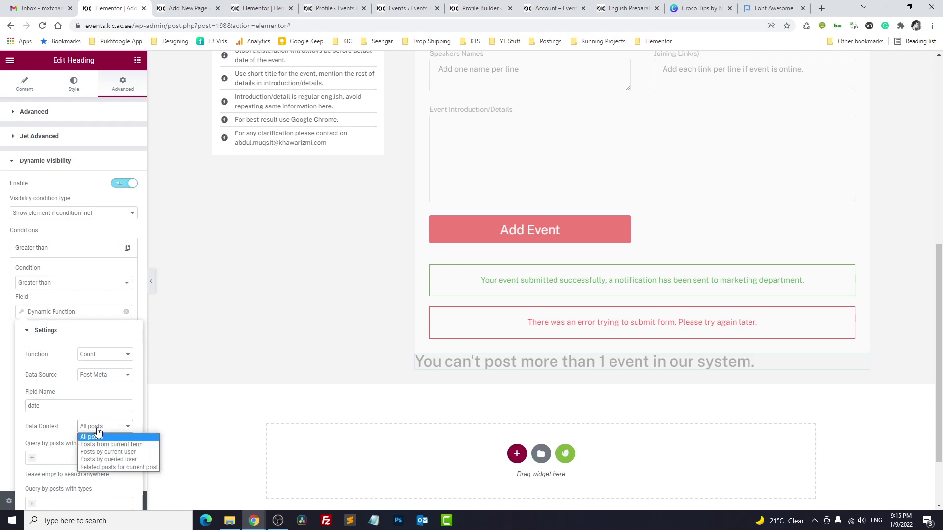
pyautogui.click(105, 455)
# - Limit the count to published Events posts, compare against 0, and save the page
pyautogui.click(95, 460)
pyautogui.click(88, 363)
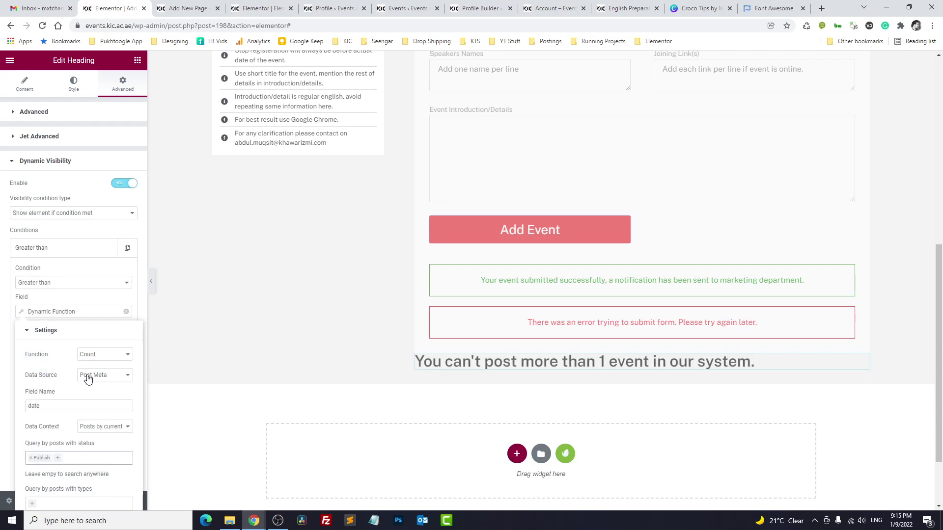
pyautogui.click(55, 500)
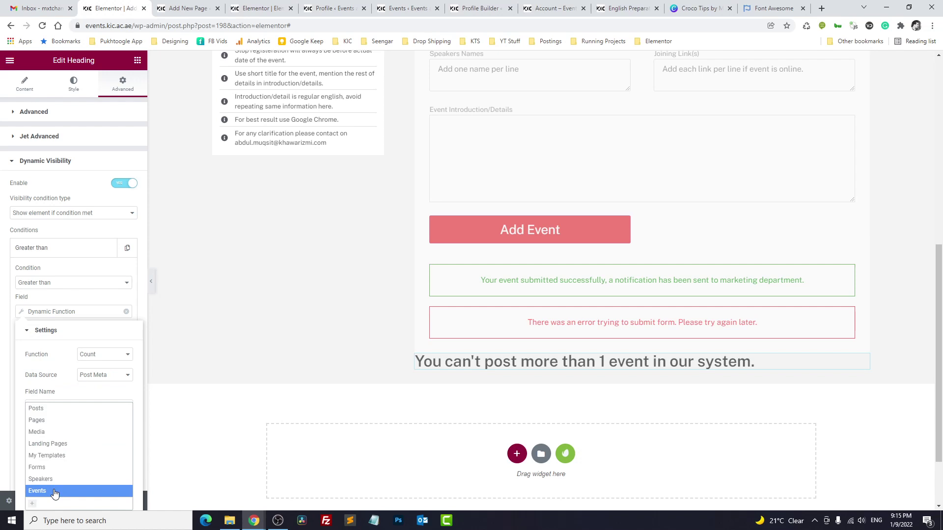
pyautogui.click(57, 487)
pyautogui.click(80, 301)
pyautogui.click(66, 407)
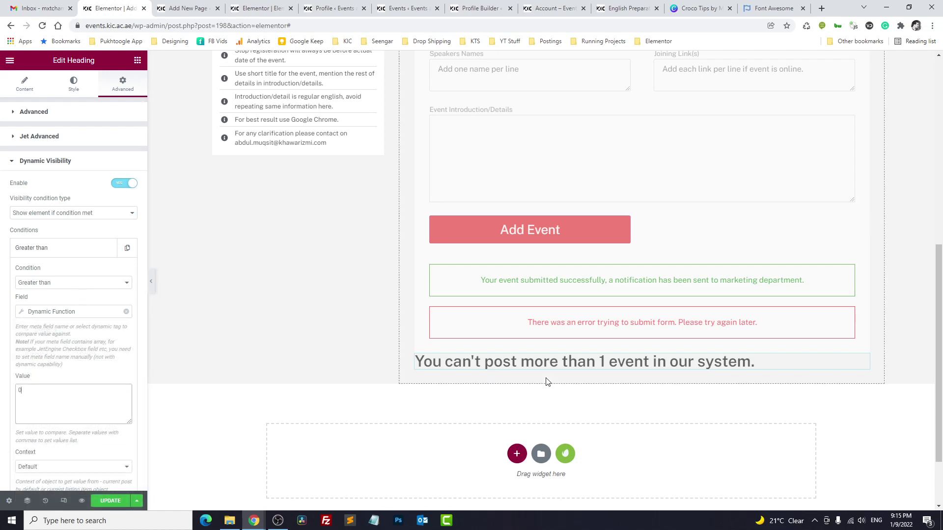
pyautogui.click(112, 506)
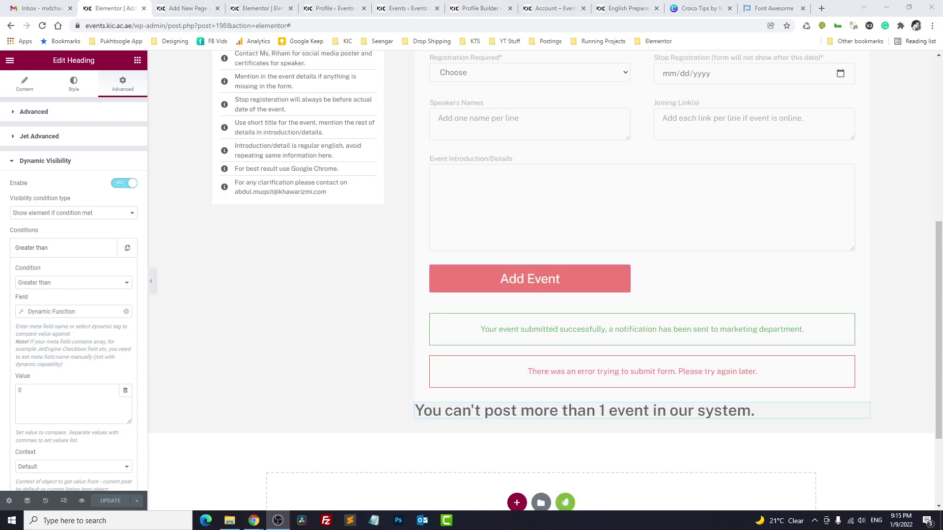
# - Reload the live Add Event page and verify it shows only the one-event limit message
pyautogui.click(549, 9)
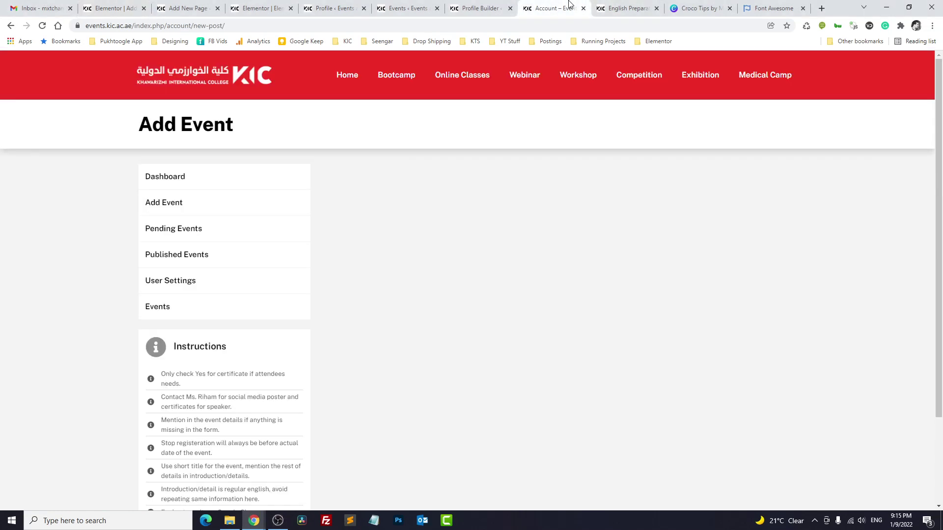
pyautogui.click(159, 209)
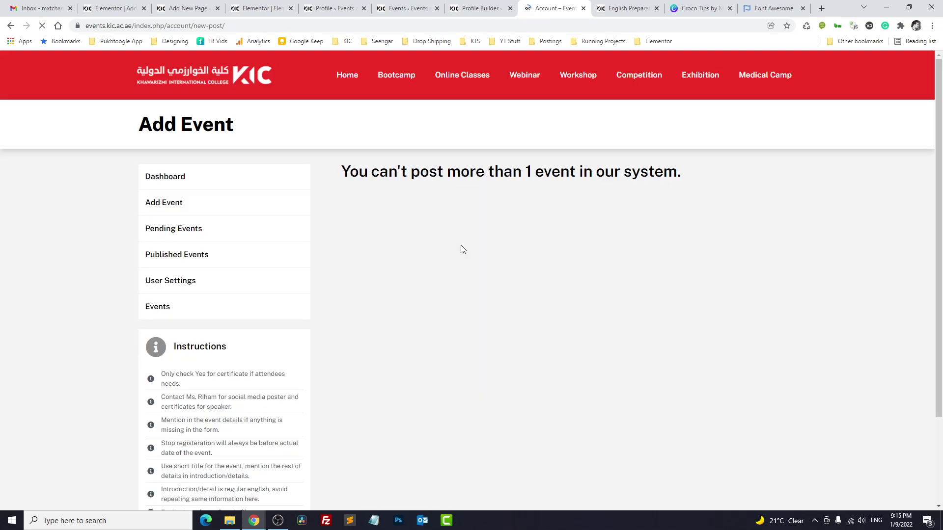
pyautogui.moveTo(349, 171); pyautogui.dragTo(673, 172)
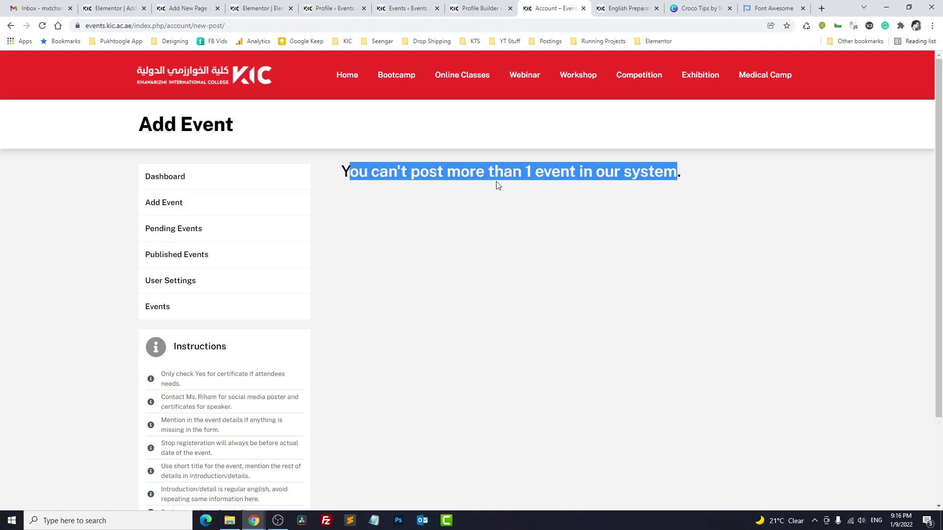
pyautogui.hotkey('alt', 'Tab')
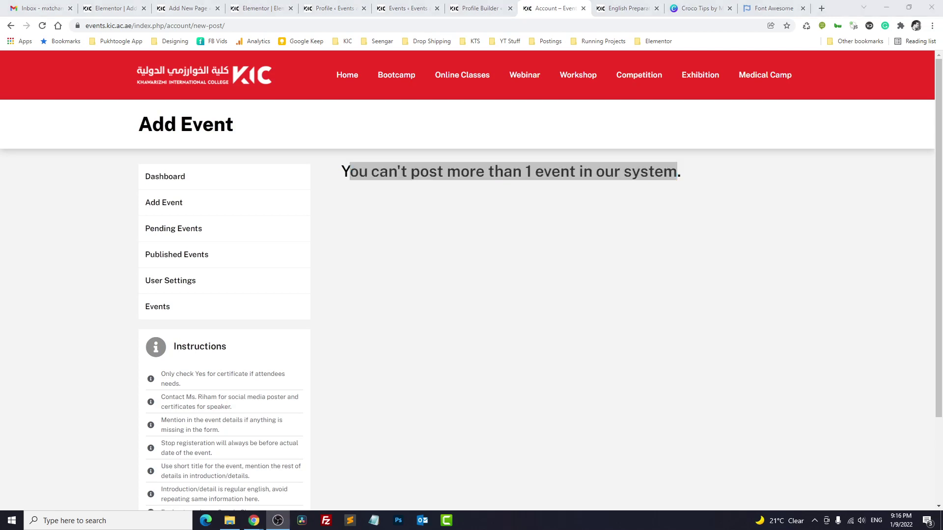
pyautogui.click(490, 276)
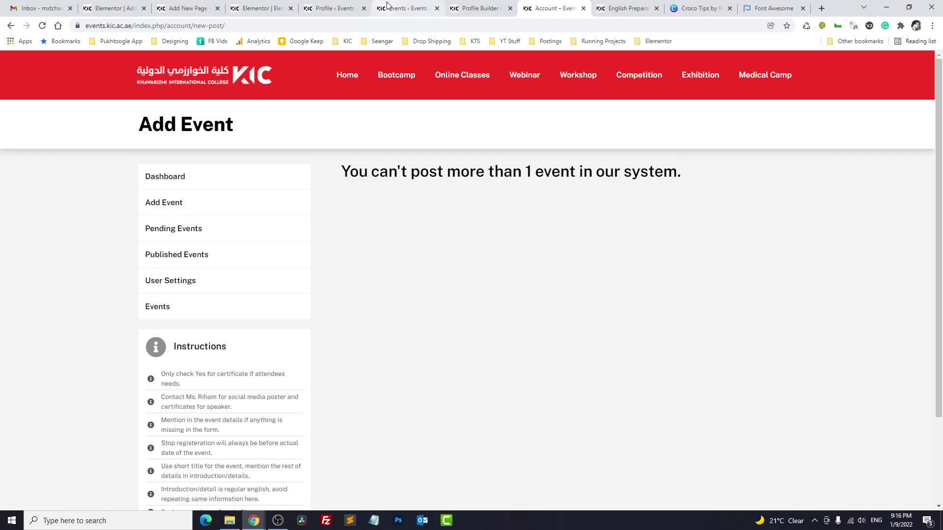
# - Look over the Croco Tips checklist in Canva, then go back to the single event post template editor
pyautogui.click(704, 6)
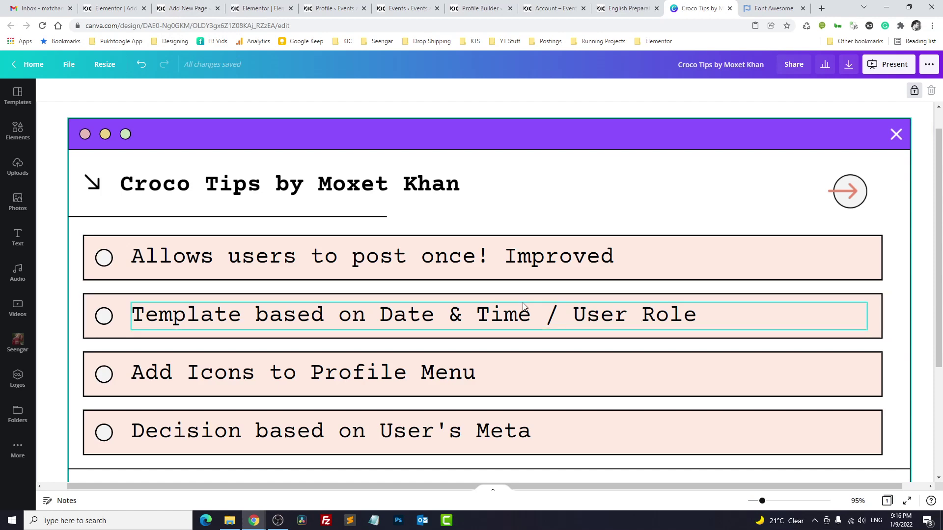
pyautogui.click(250, 4)
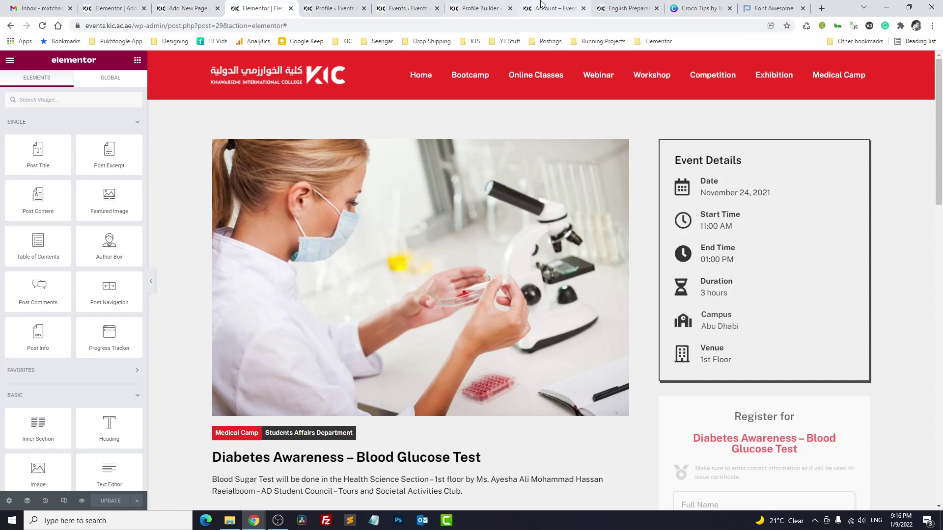
# - Open the Saved Templates list and highlight the Author Template and Admin Template titles
pyautogui.click(41, 8)
pyautogui.click(113, 7)
pyautogui.click(404, 6)
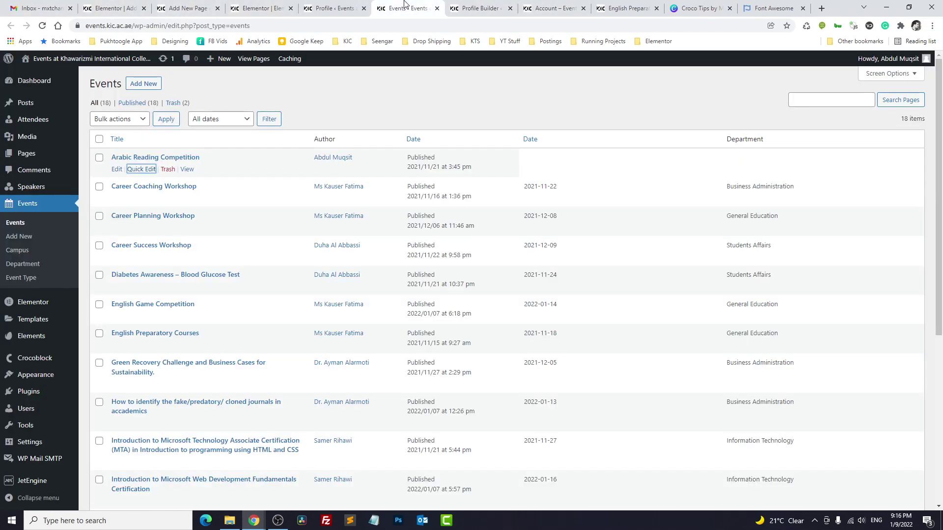
pyautogui.click(479, 5)
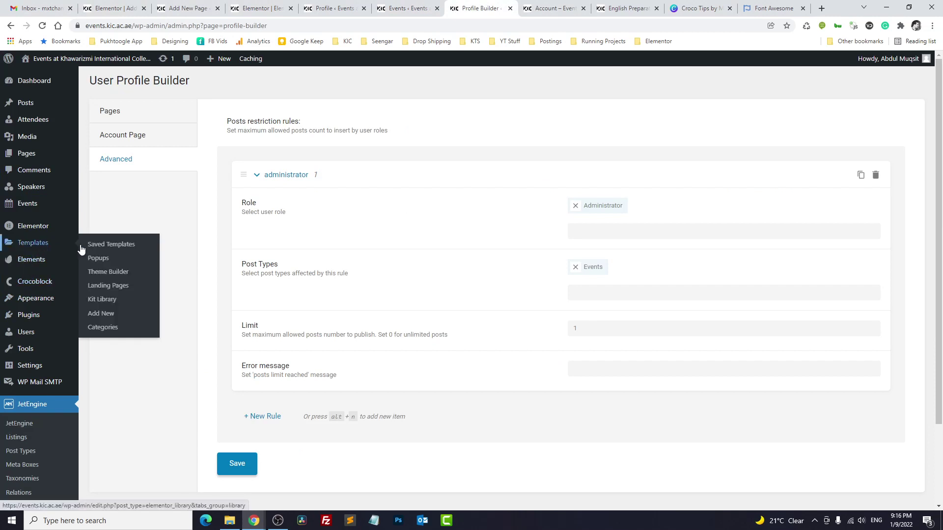
pyautogui.click(99, 245)
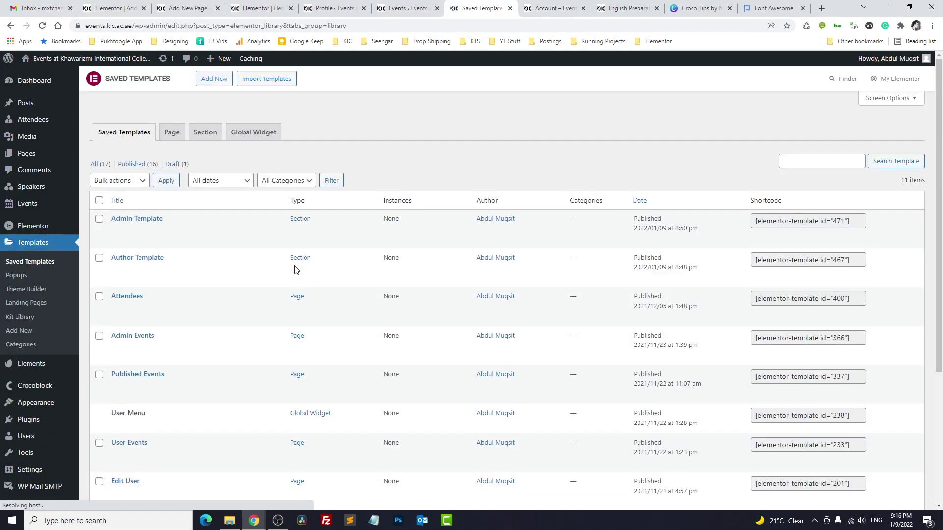
pyautogui.moveTo(187, 259); pyautogui.dragTo(112, 258)
pyautogui.moveTo(167, 219); pyautogui.dragTo(113, 218)
# - Cycle through the site tabs and return to the Add Event page editor
pyautogui.click(250, 8)
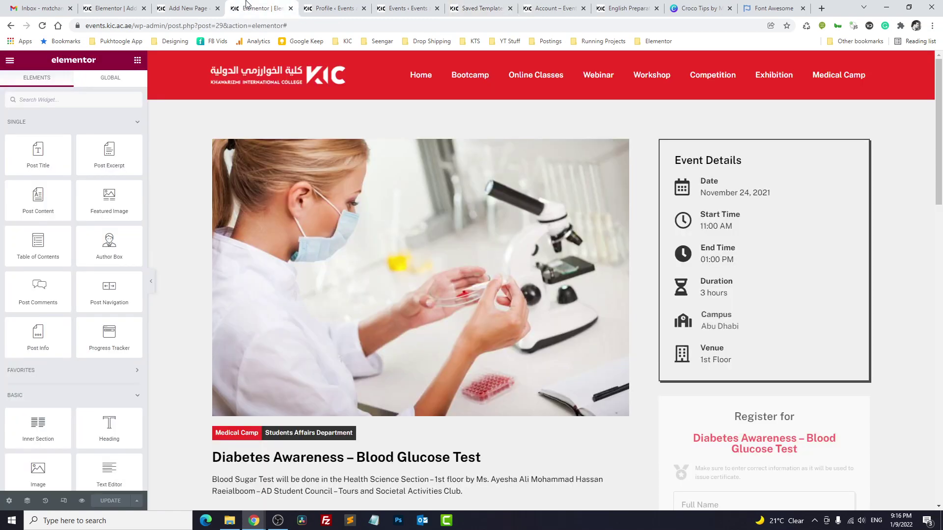
pyautogui.click(210, 5)
pyautogui.click(334, 7)
pyautogui.click(397, 5)
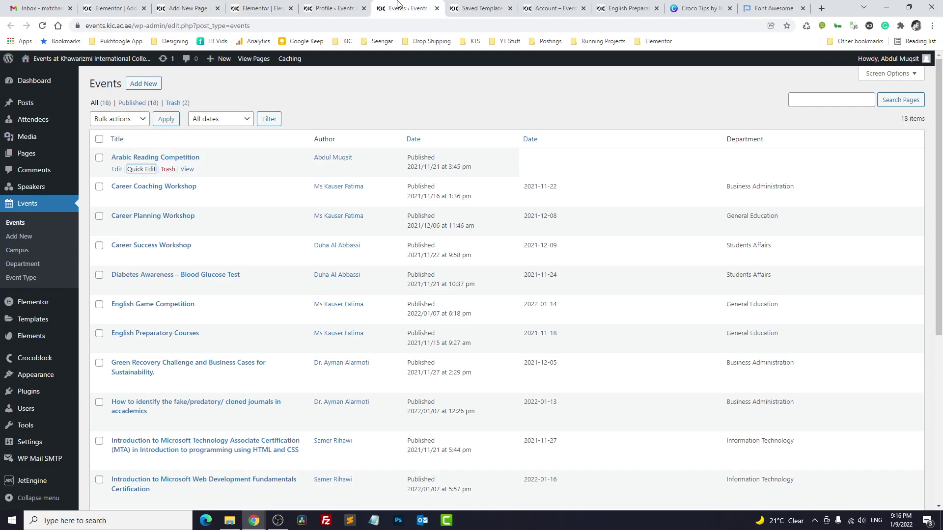
pyautogui.click(476, 6)
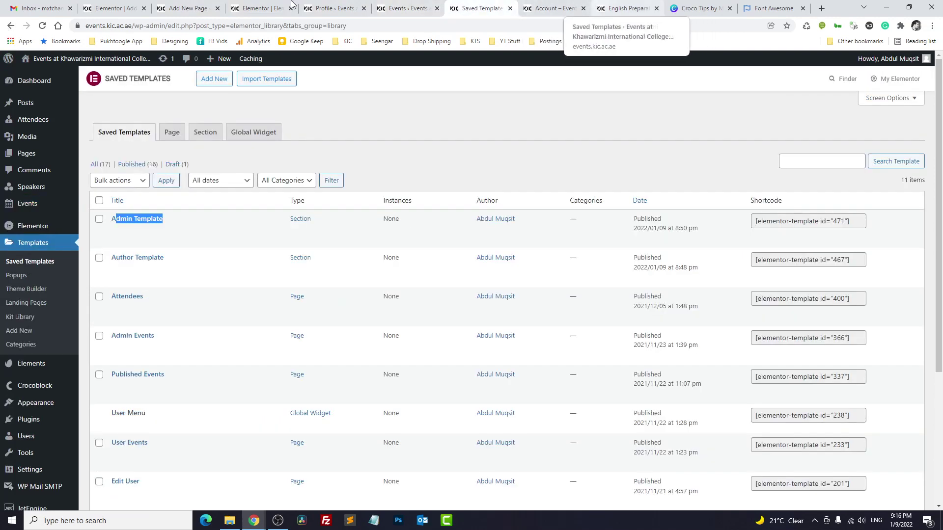
pyautogui.click(111, 8)
# - Add an empty single-column section above the Add Event form, then highlight Admin Template in Saved Templates
pyautogui.scroll(5, 395, 305)
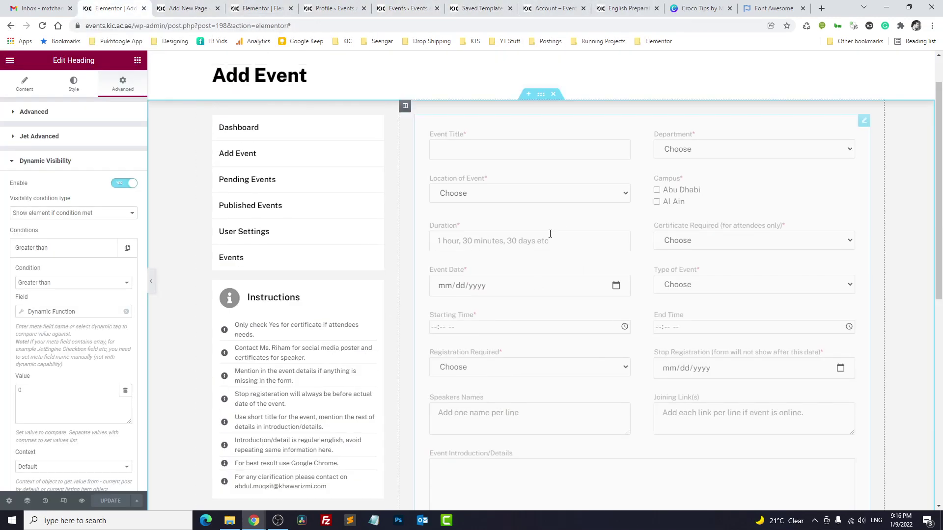
pyautogui.click(528, 94)
pyautogui.click(512, 145)
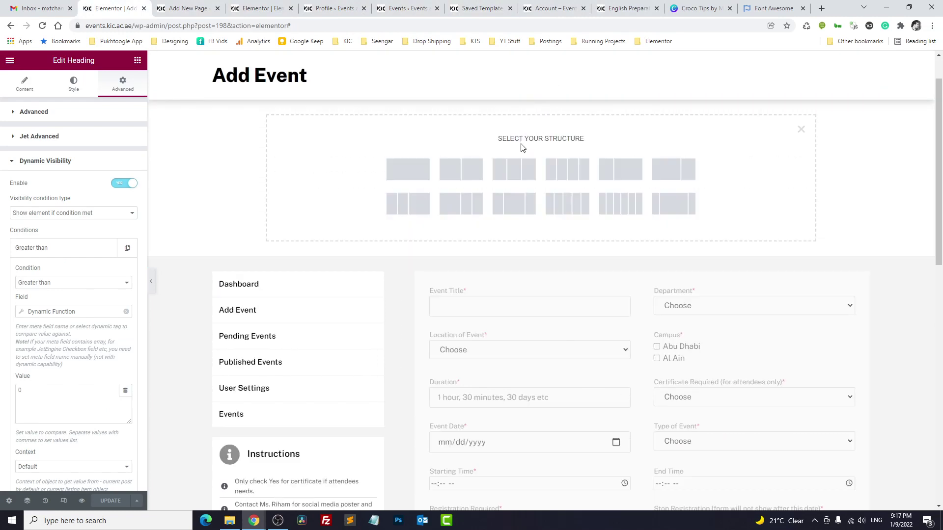
pyautogui.click(407, 177)
pyautogui.click(137, 60)
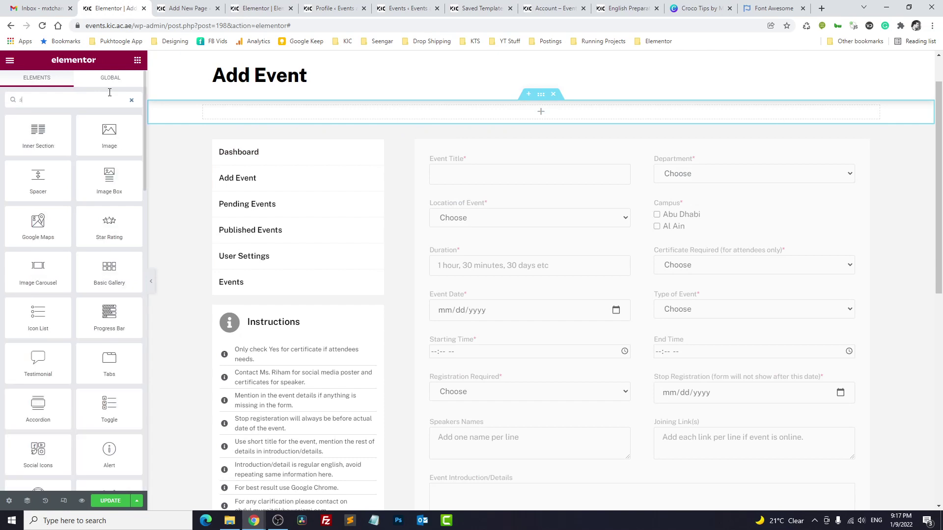
pyautogui.click(540, 95)
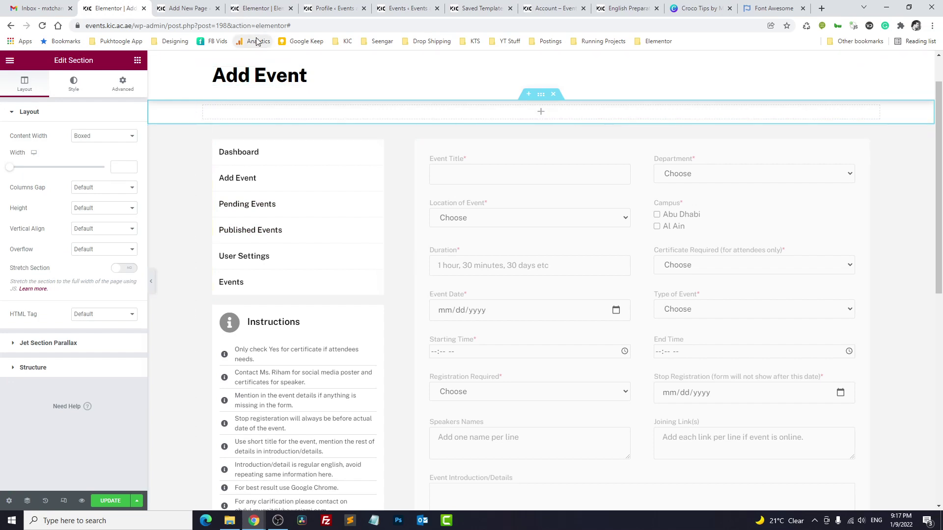
pyautogui.click(479, 9)
pyautogui.moveTo(116, 218); pyautogui.dragTo(179, 215)
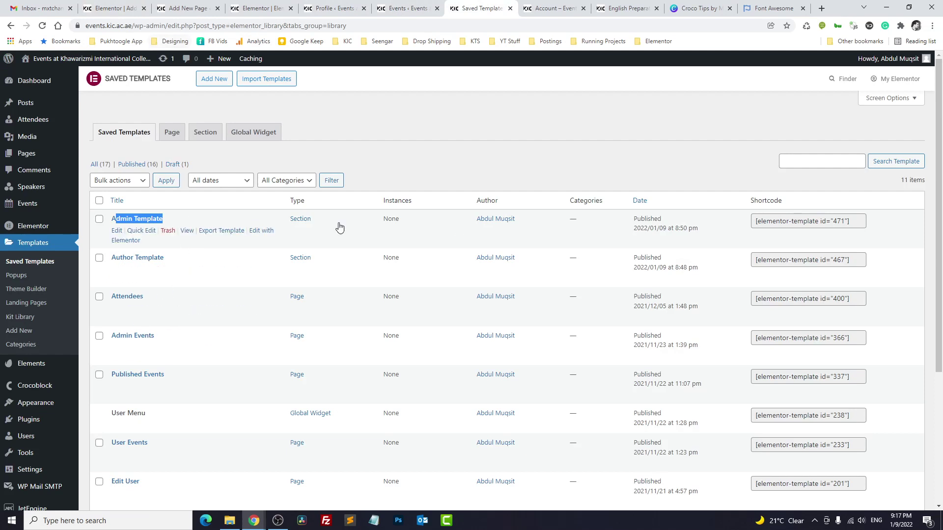
# - Place a Shortcode widget in the new section holding the Author Template shortcode 467
pyautogui.click(788, 259)
pyautogui.hotkey('ctrl', 'c')
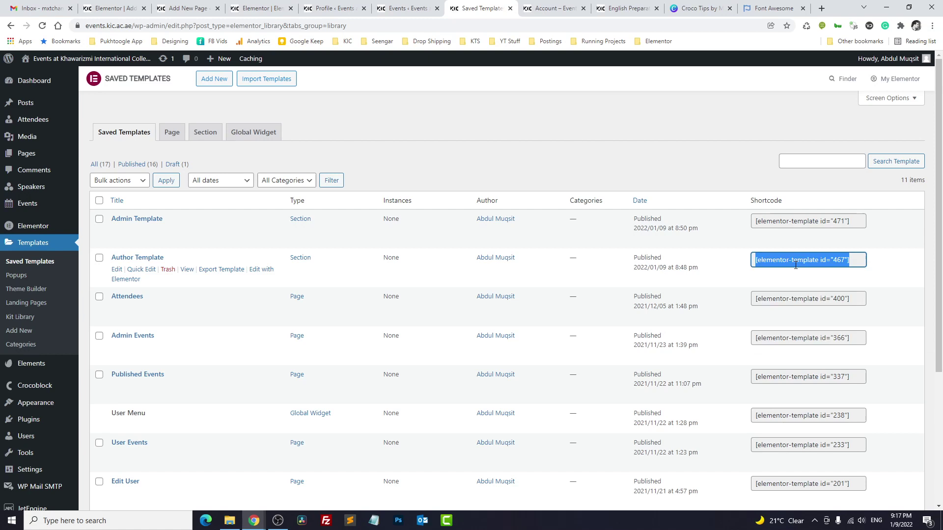
pyautogui.click(806, 263)
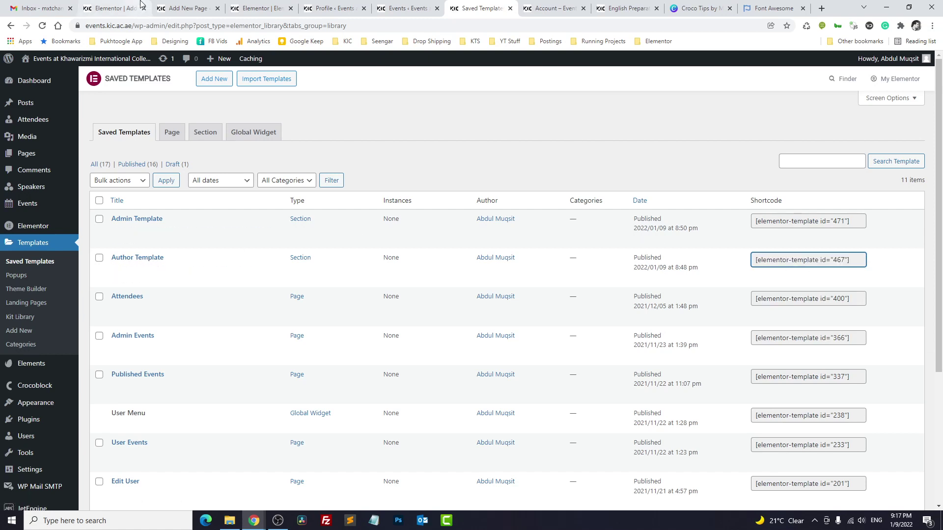
pyautogui.click(117, 8)
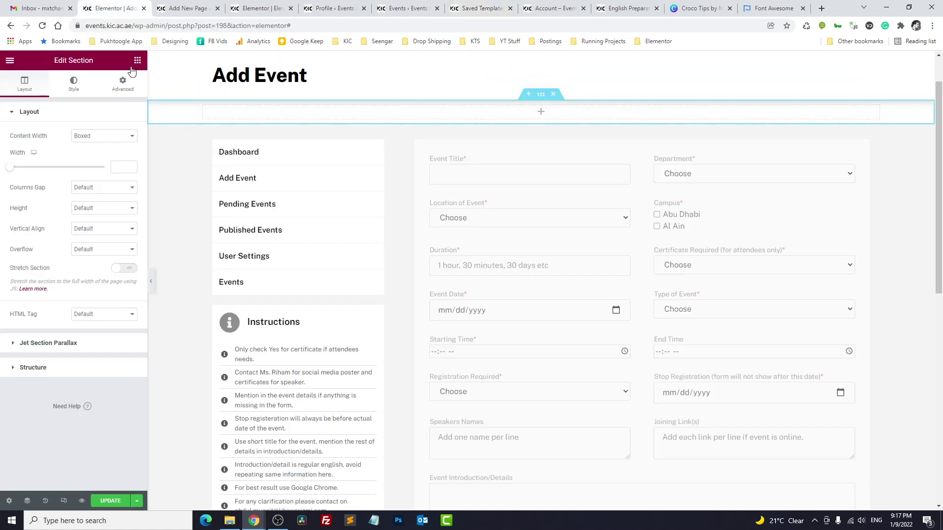
pyautogui.write('shor')
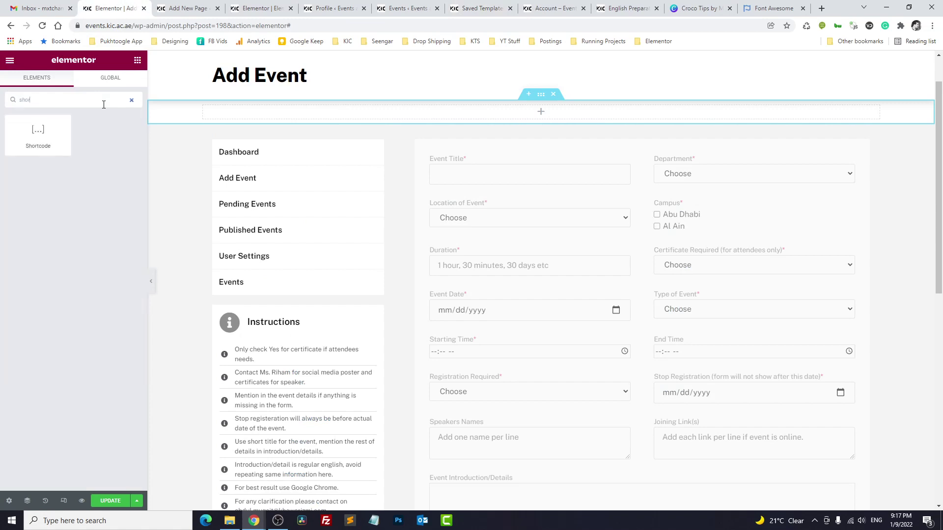
pyautogui.moveTo(44, 133); pyautogui.dragTo(236, 115)
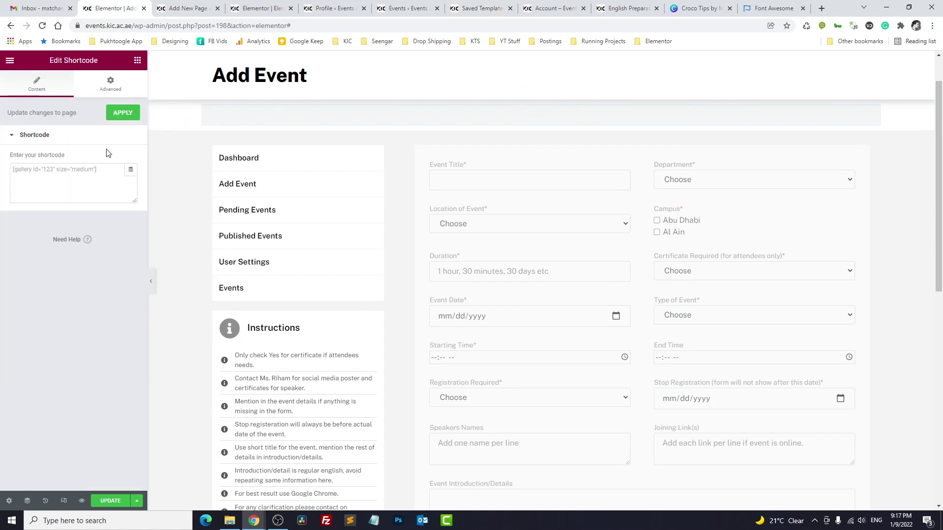
pyautogui.hotkey('ctrl', 'v')
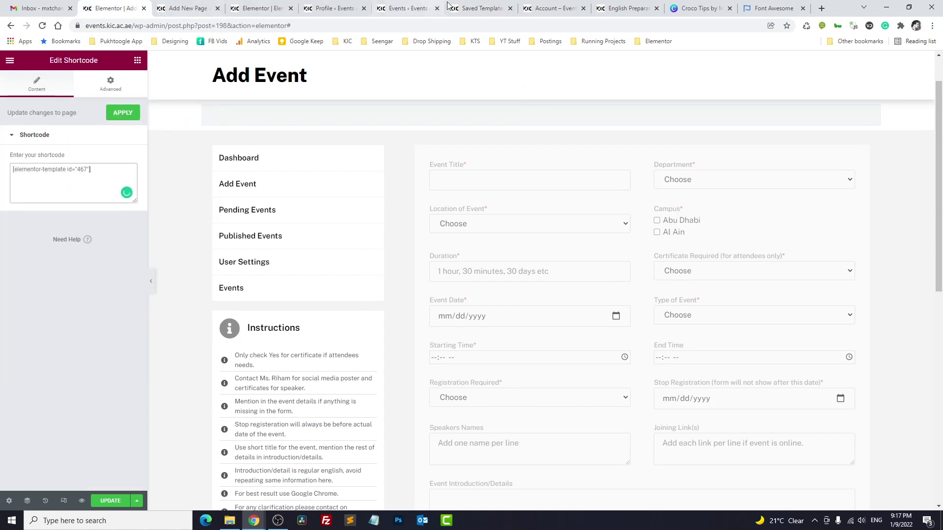
# - Copy the Admin Template shortcode 471 and paste it into a duplicated shortcode widget
pyautogui.click(472, 8)
pyautogui.click(801, 222)
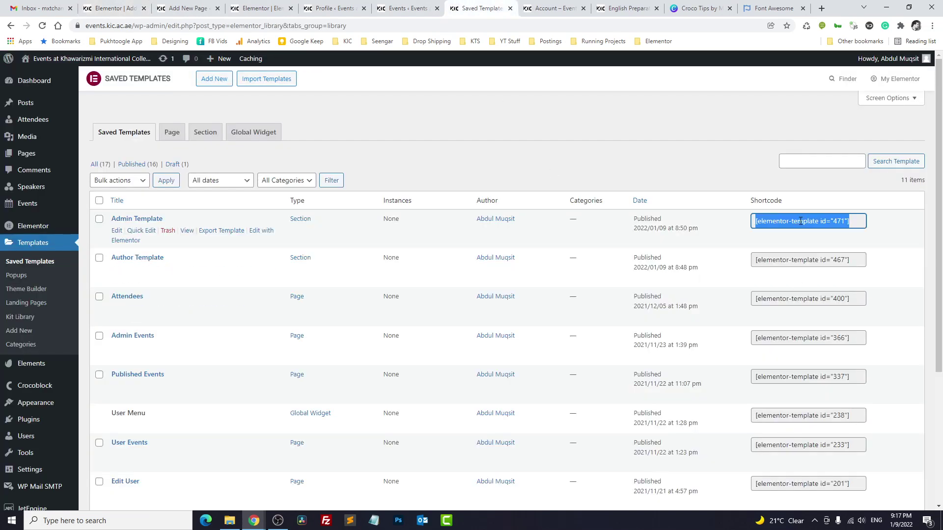
pyautogui.rightClick(802, 222)
pyautogui.click(805, 228)
pyautogui.click(120, 5)
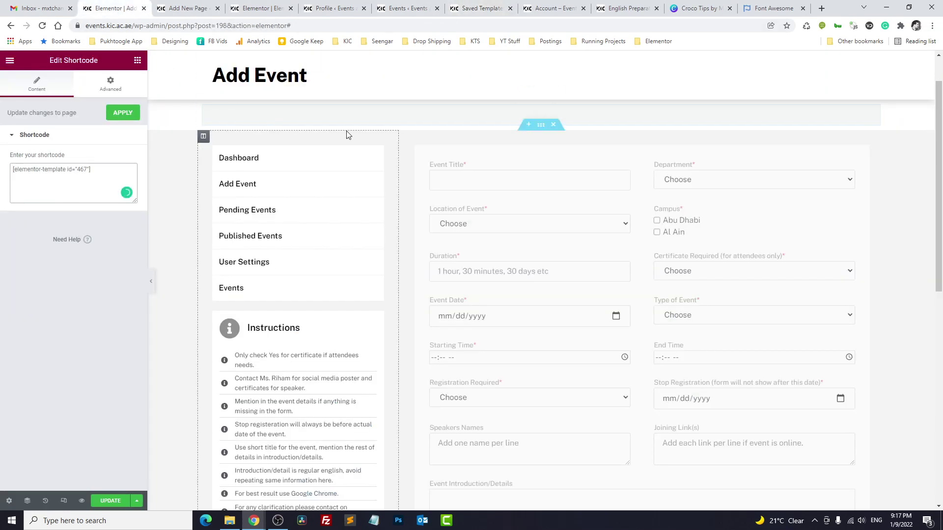
pyautogui.rightClick(444, 117)
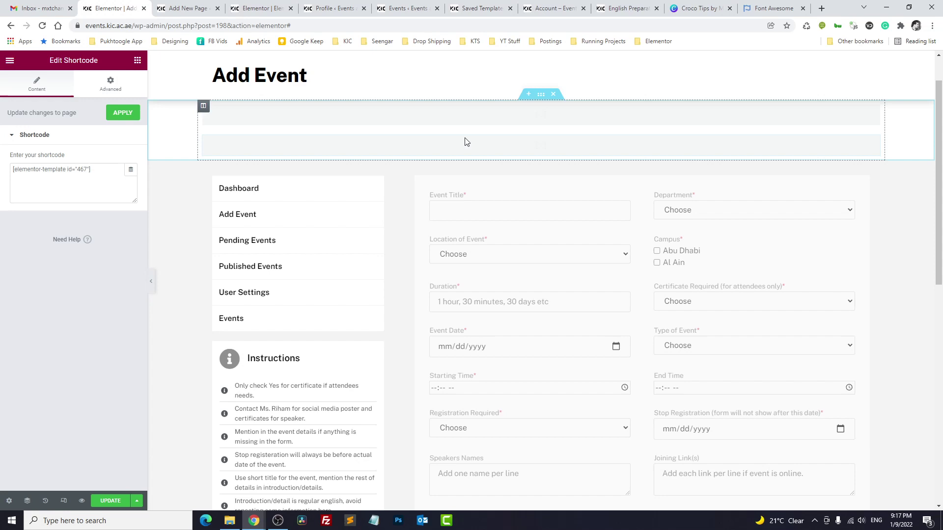
pyautogui.click(94, 187)
pyautogui.hotkey('ctrl', 'a')
pyautogui.hotkey('ctrl', 'v')
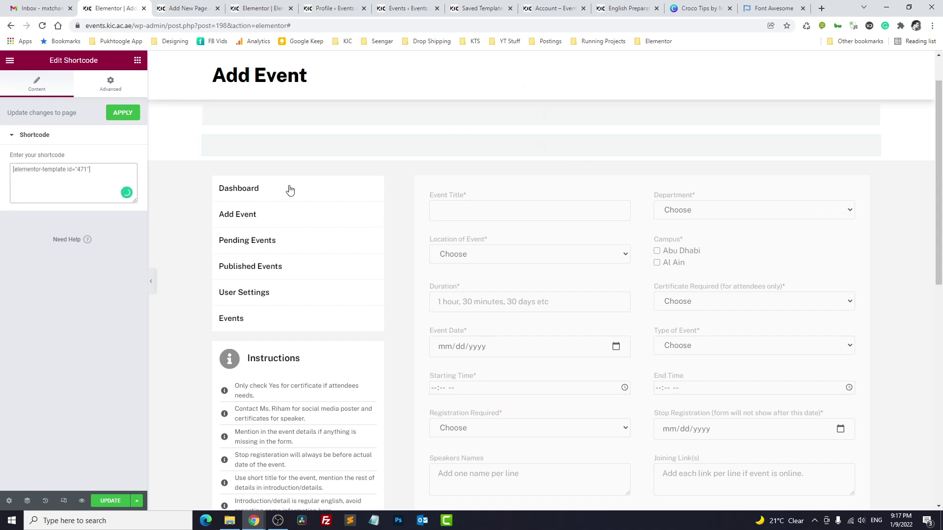
pyautogui.hotkey('ctrl', 'z')
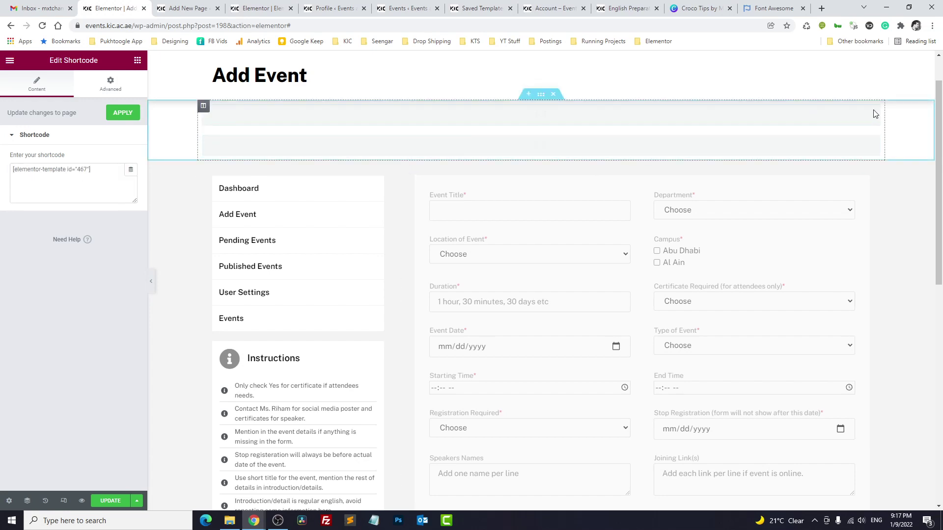
# - Enable Dynamic Visibility on the Author block with the condition 'User Role is' Author
pyautogui.click(111, 83)
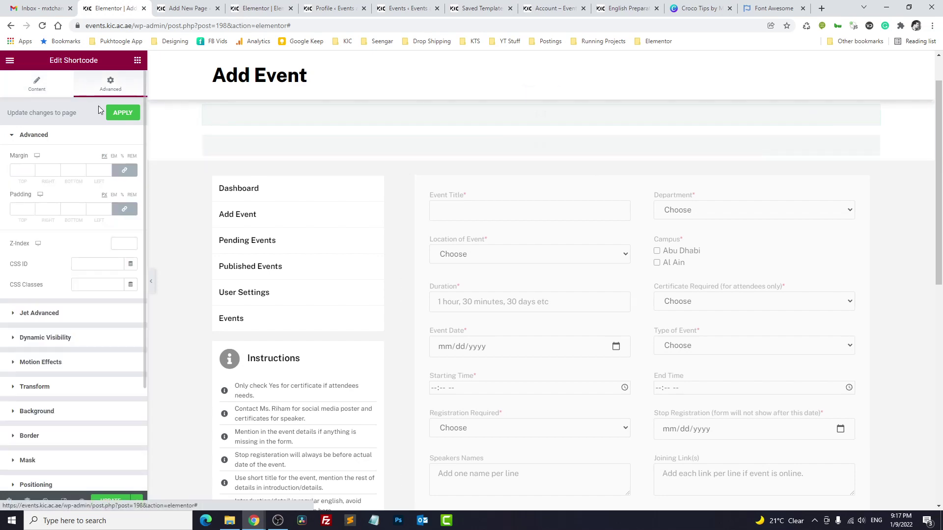
pyautogui.click(61, 343)
pyautogui.click(125, 206)
pyautogui.click(95, 237)
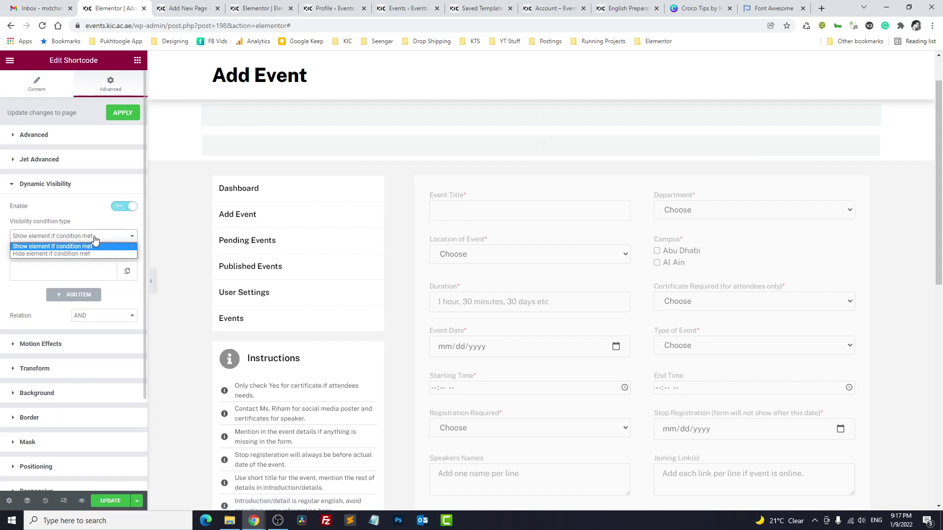
pyautogui.click(94, 246)
pyautogui.click(84, 271)
pyautogui.scroll(-2, 84, 271)
pyautogui.click(104, 207)
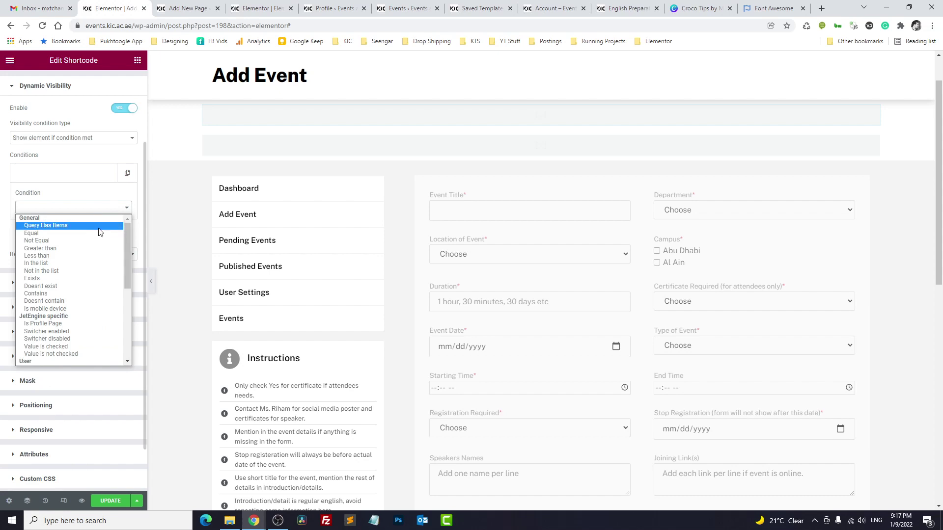
pyautogui.scroll(-1, 125, 267)
pyautogui.moveTo(125, 267); pyautogui.dragTo(126, 296)
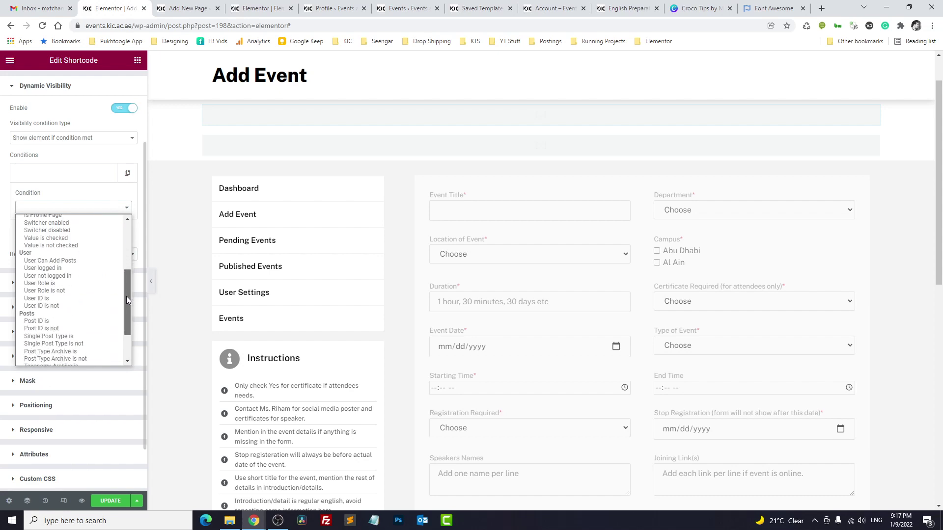
pyautogui.click(77, 281)
pyautogui.click(92, 238)
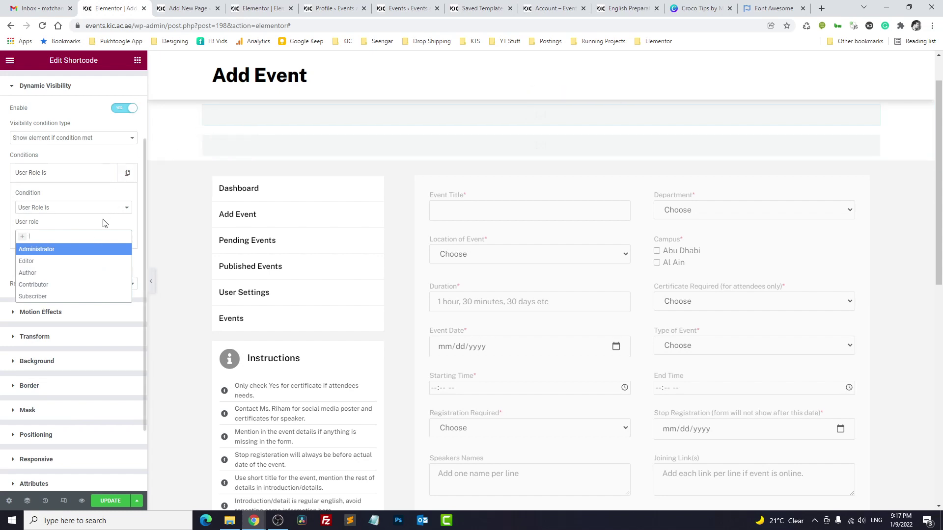
pyautogui.click(59, 273)
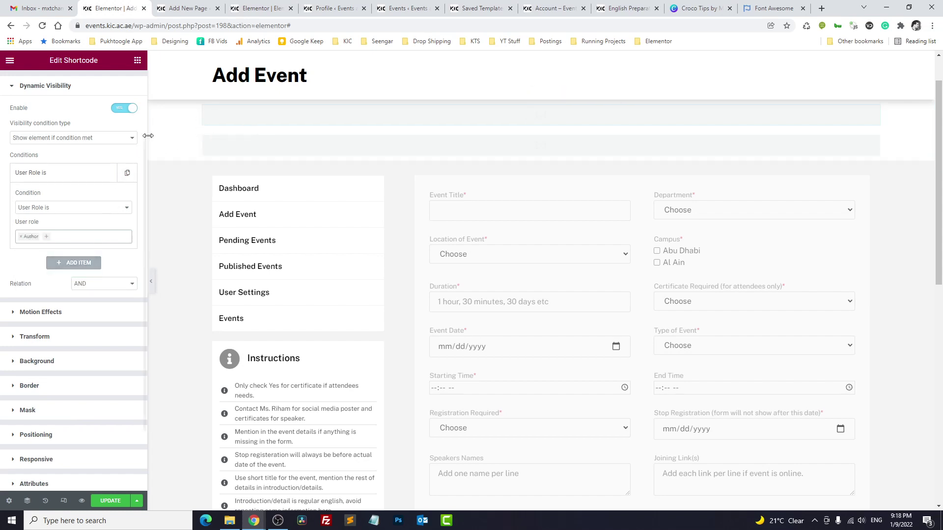
# - Enable Dynamic Visibility on the Admin block with the condition 'User Role is' Administrator
pyautogui.click(863, 151)
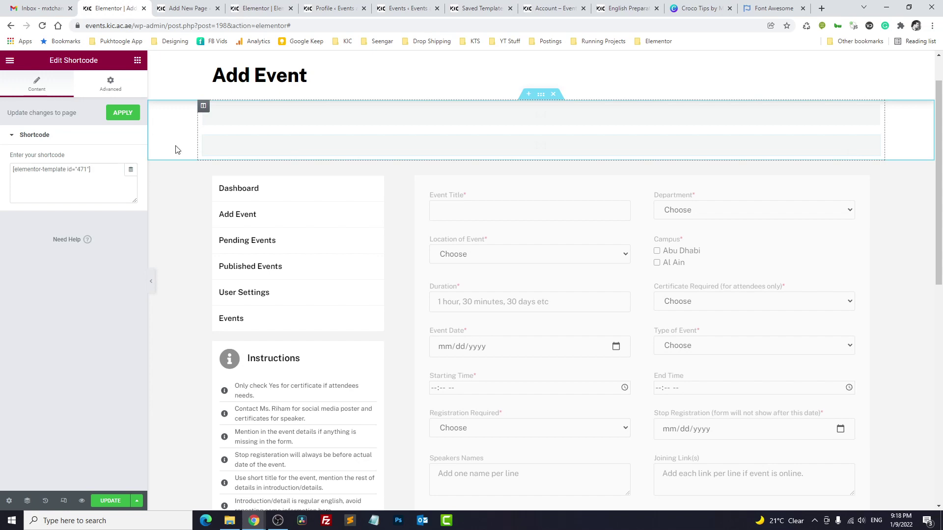
pyautogui.click(111, 84)
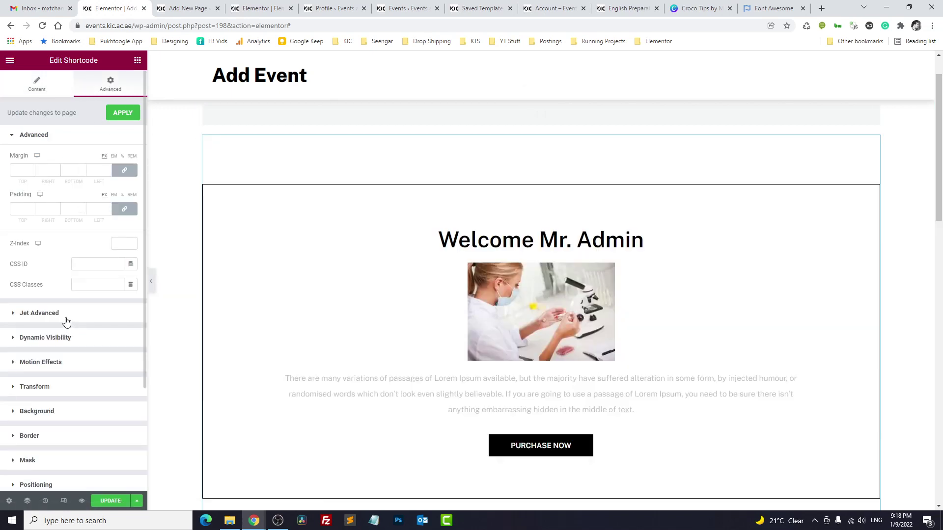
pyautogui.scroll(-2, 458, 310)
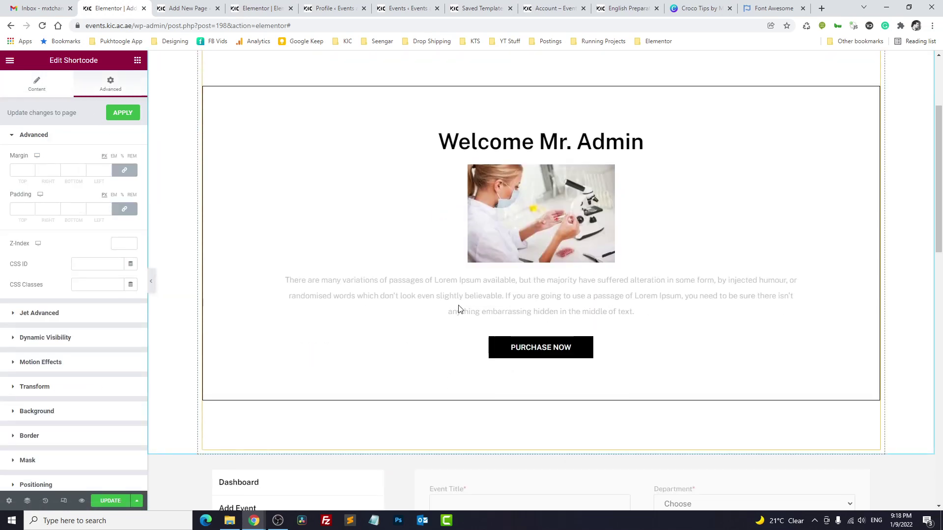
pyautogui.scroll(3, 458, 309)
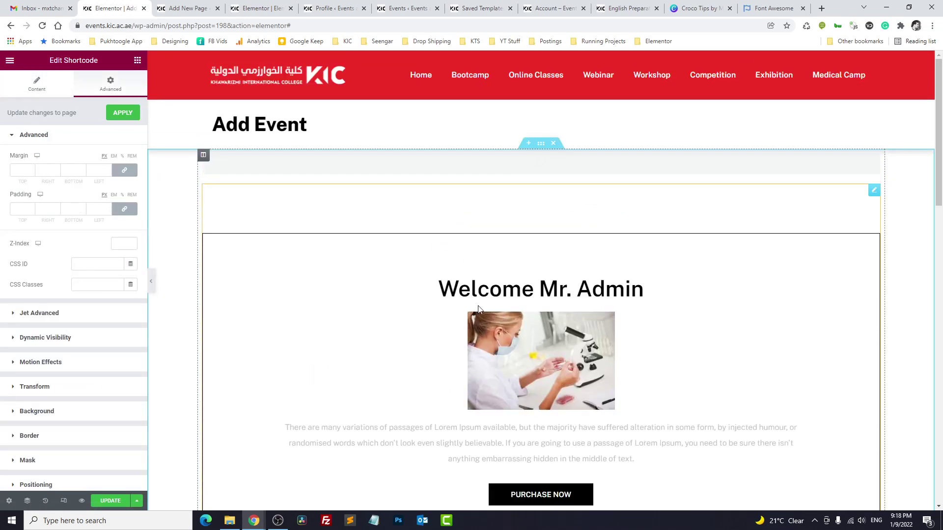
pyautogui.click(65, 341)
pyautogui.click(124, 208)
pyautogui.click(79, 295)
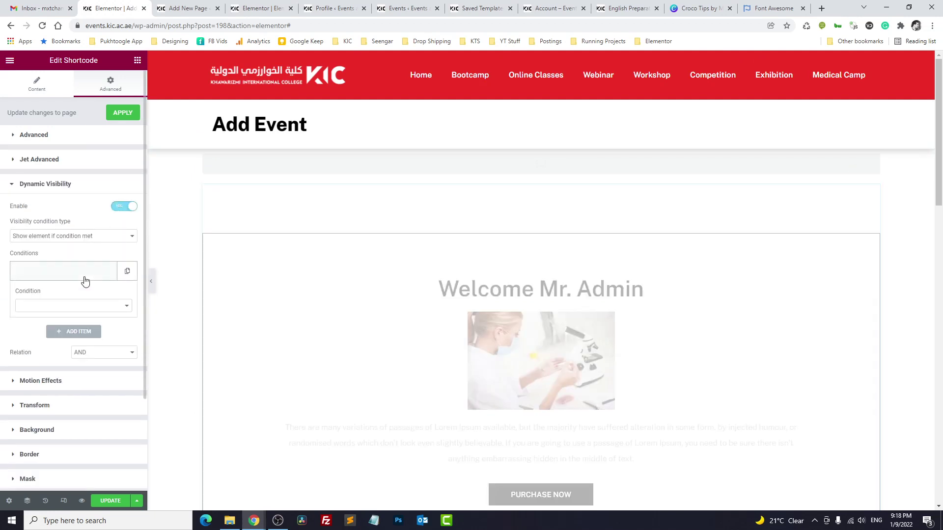
pyautogui.click(105, 306)
pyautogui.scroll(-3, 110, 376)
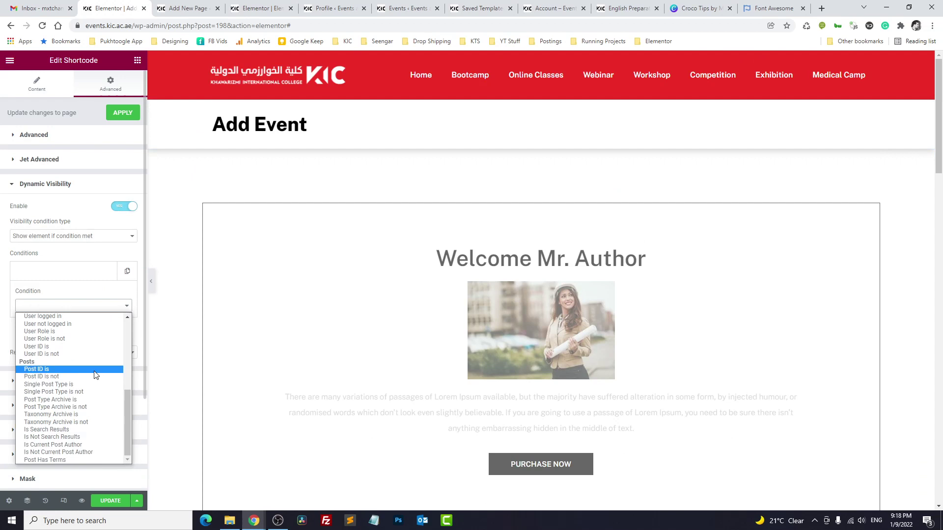
pyautogui.click(58, 330)
pyautogui.click(93, 335)
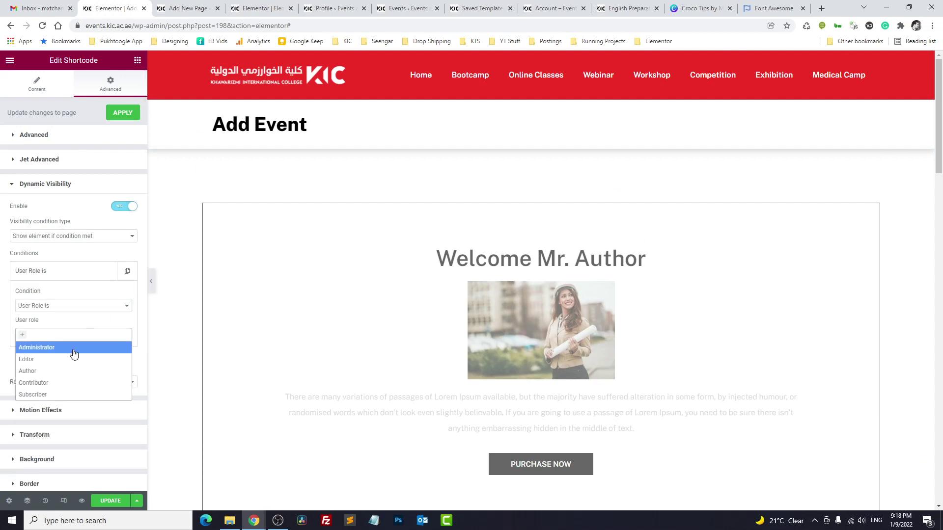
pyautogui.click(71, 348)
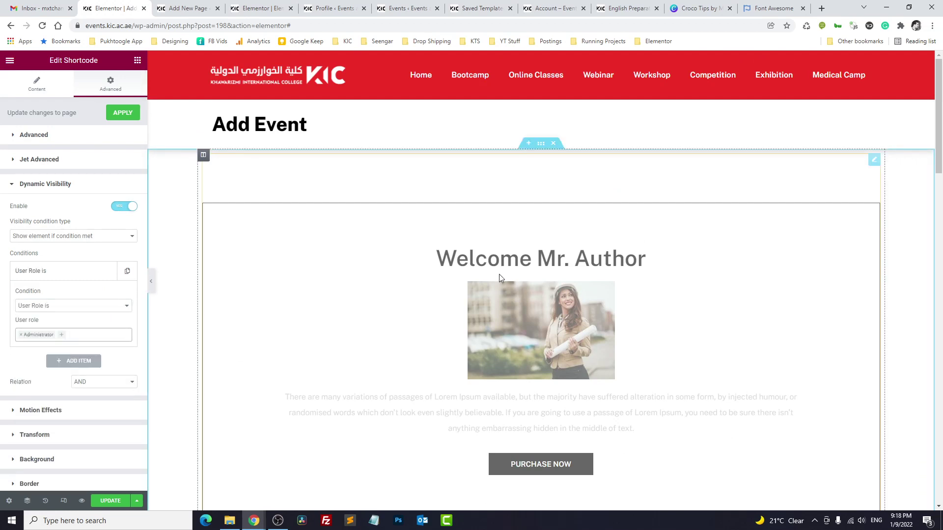
pyautogui.scroll(-5, 619, 306)
pyautogui.scroll(-4, 621, 307)
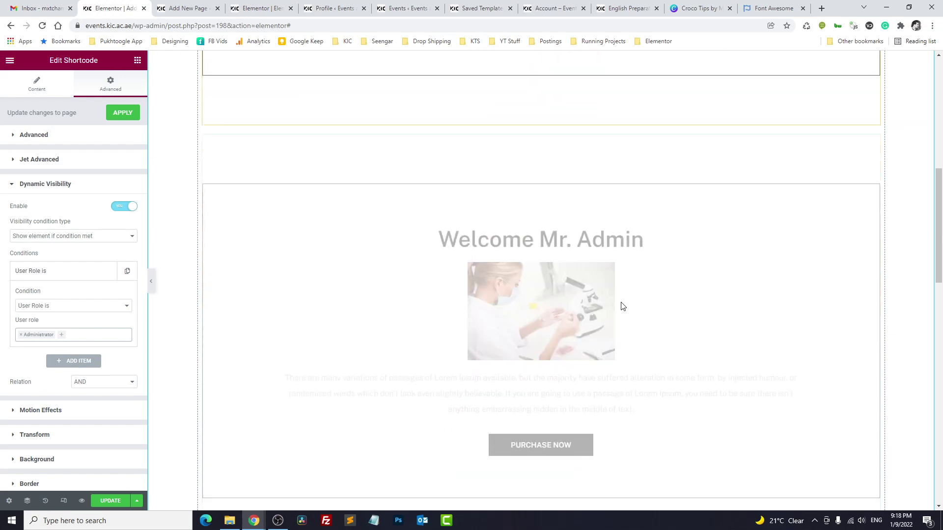
pyautogui.scroll(8, 594, 301)
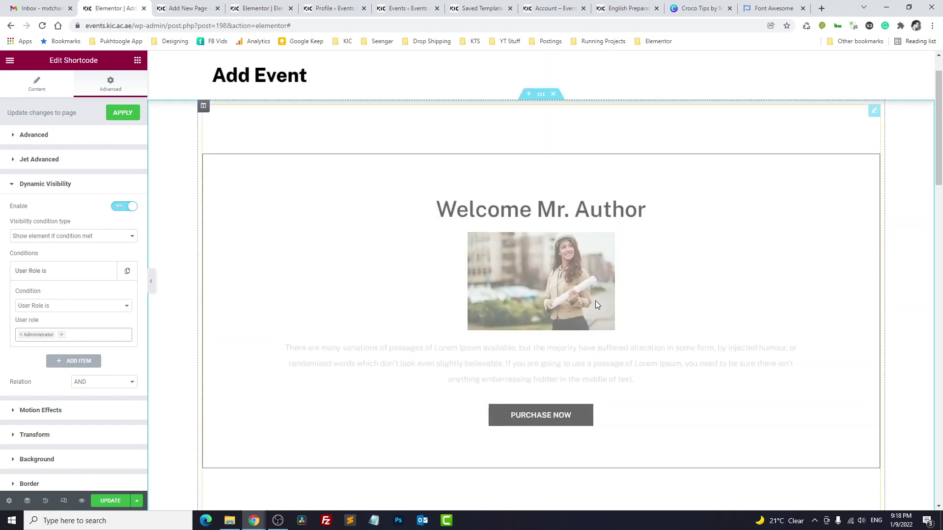
pyautogui.scroll(-5, 849, 206)
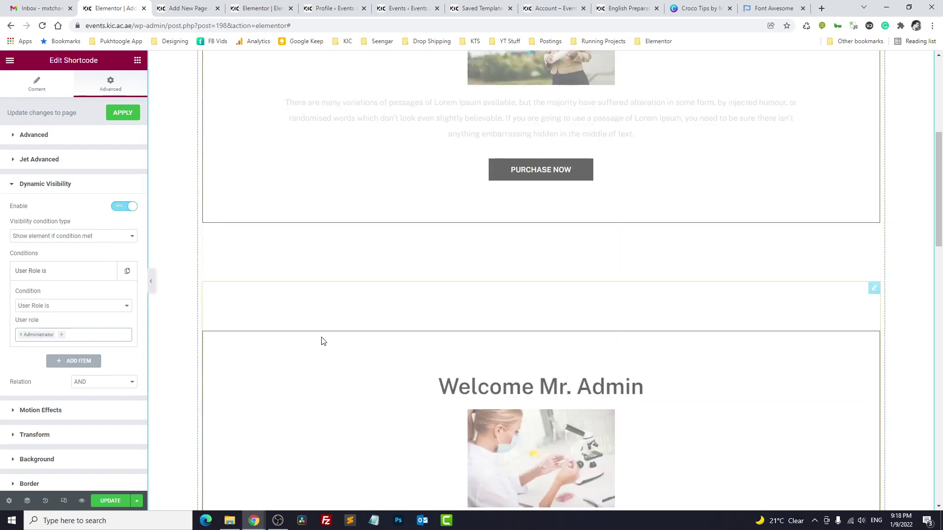
# - Update the page and reload Add Event as admin to confirm 'Welcome Mr. Admin' appears
pyautogui.click(116, 500)
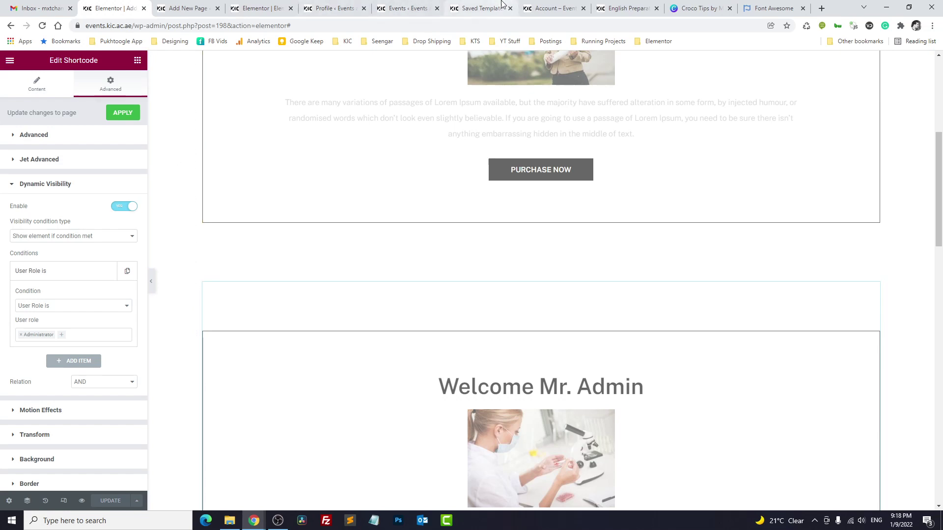
pyautogui.click(558, 4)
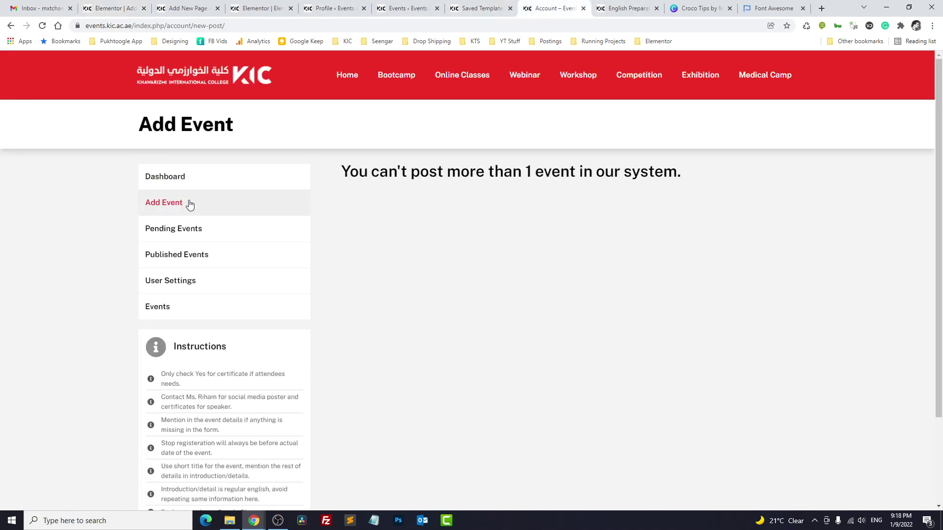
pyautogui.click(189, 205)
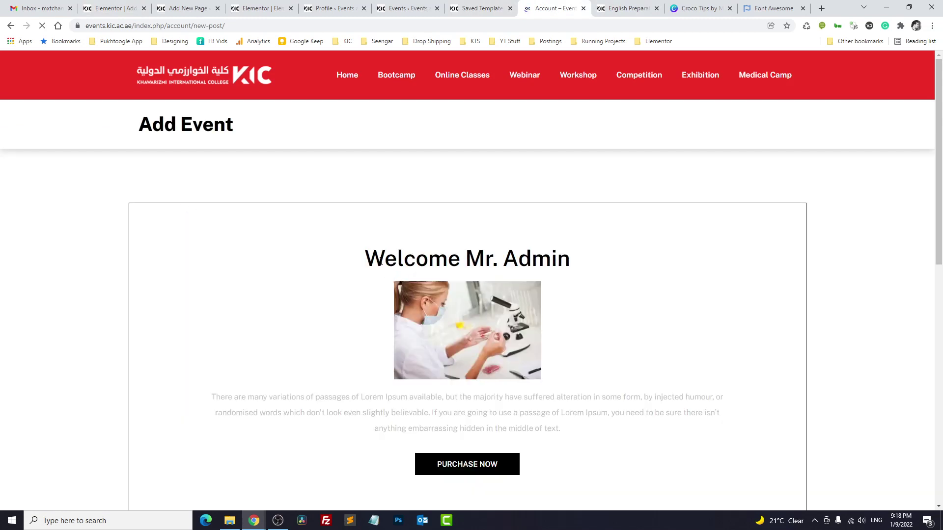
pyautogui.moveTo(380, 262); pyautogui.dragTo(591, 265)
pyautogui.click(341, 269)
pyautogui.scroll(-3, 339, 268)
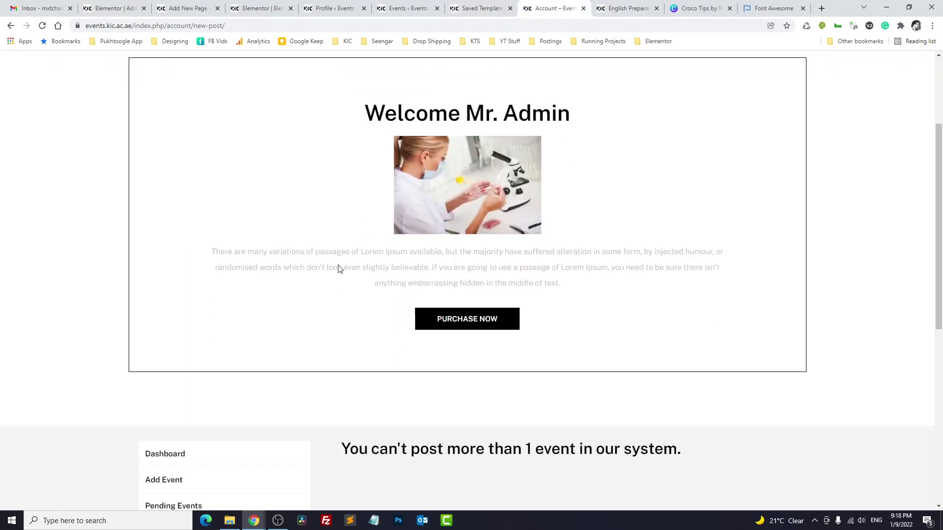
pyautogui.scroll(-2, 255, 280)
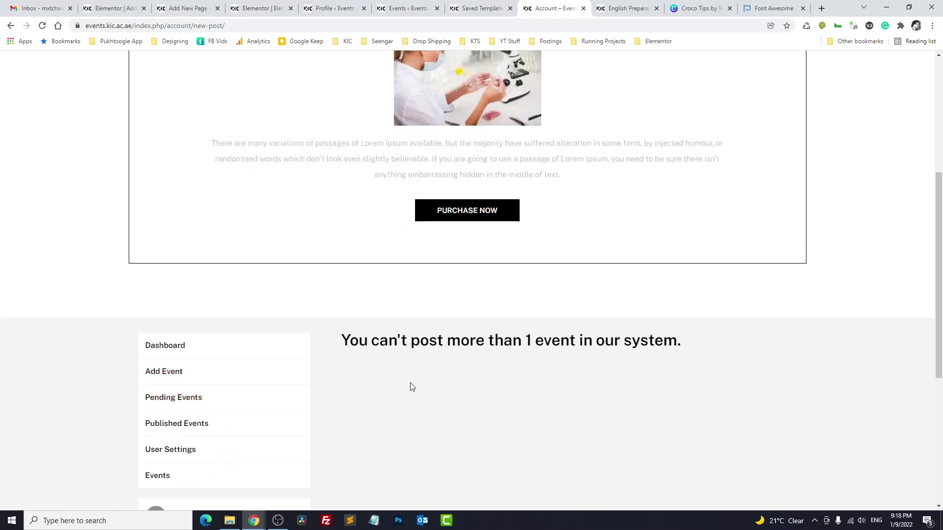
pyautogui.scroll(-5, 411, 386)
pyautogui.scroll(10, 395, 292)
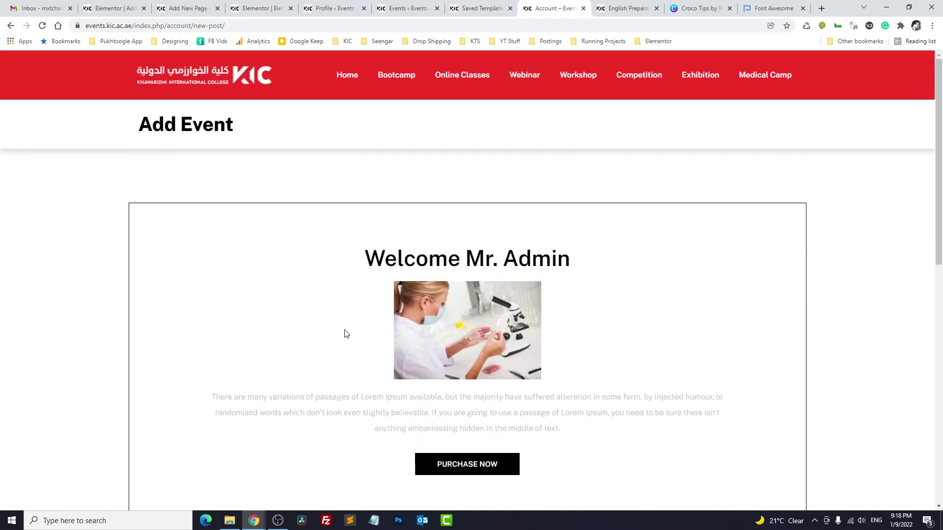
# - Open Add Event in the Incognito author session to confirm 'Welcome Mr. Author' appears
pyautogui.moveTo(254, 520)
pyautogui.click(303, 469)
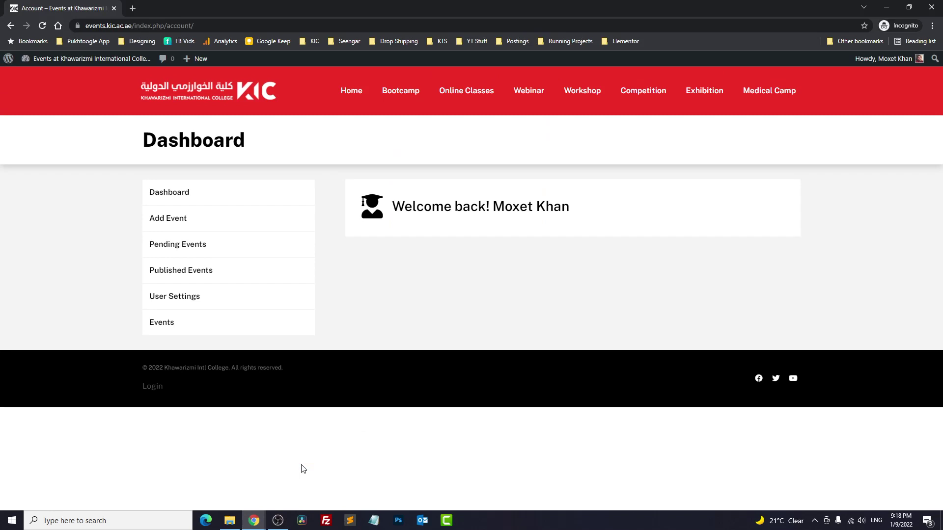
pyautogui.click(192, 227)
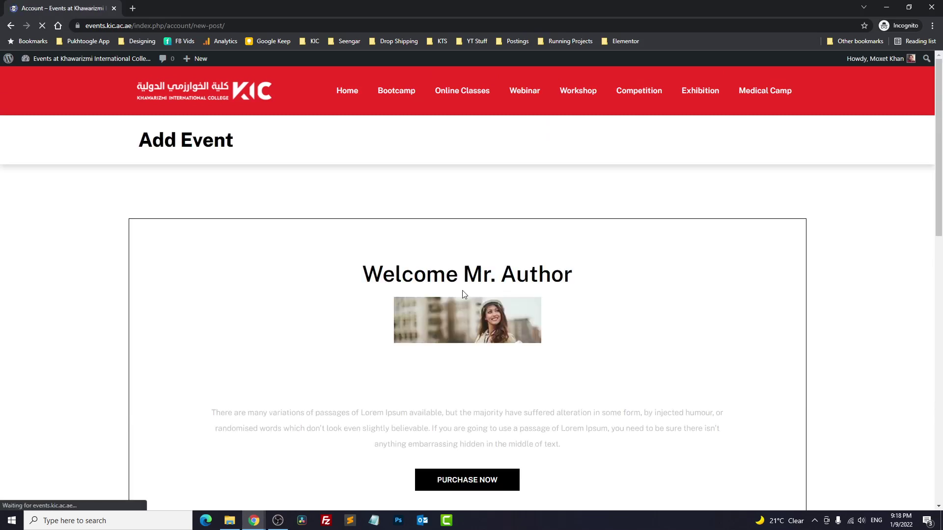
pyautogui.moveTo(352, 279); pyautogui.dragTo(627, 281)
pyautogui.click(537, 268)
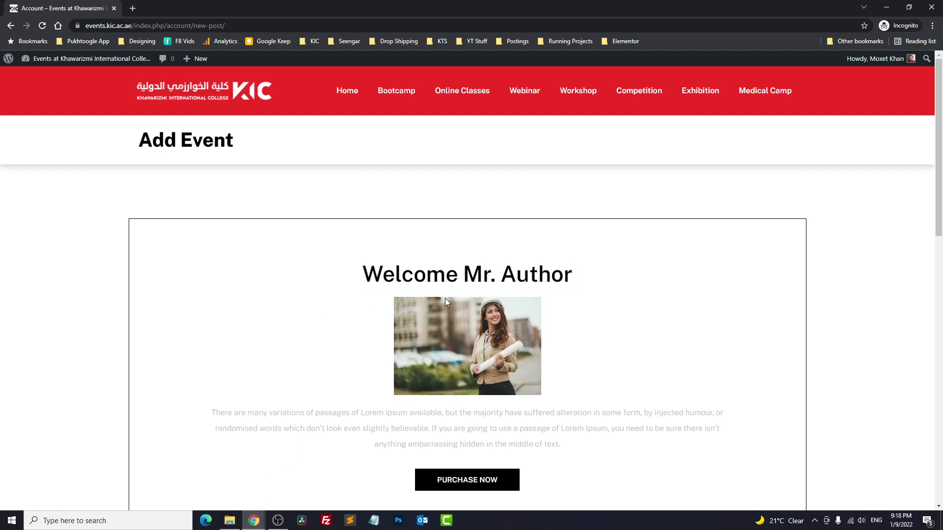
pyautogui.moveTo(253, 520)
pyautogui.click(199, 483)
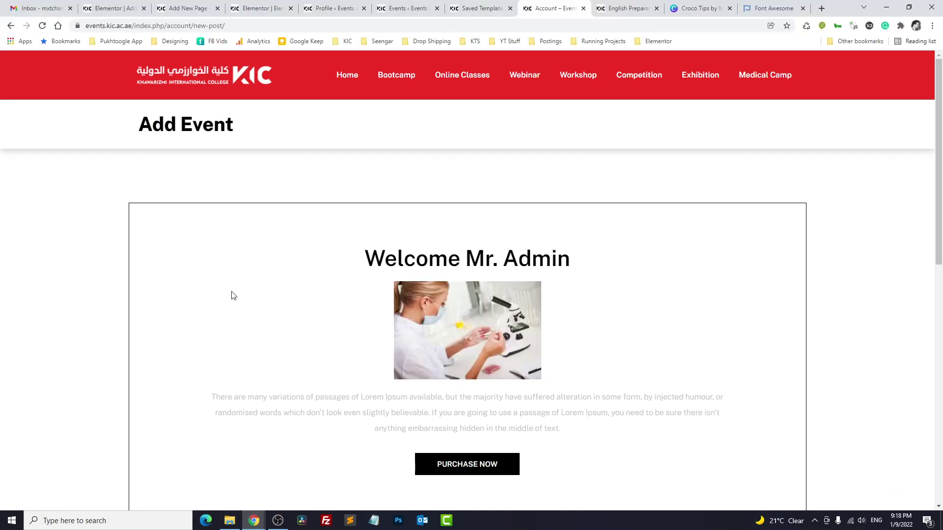
pyautogui.click(260, 8)
# - Set the visibility condition to Greater than and browse the Field's dynamic tags
pyautogui.click(189, 8)
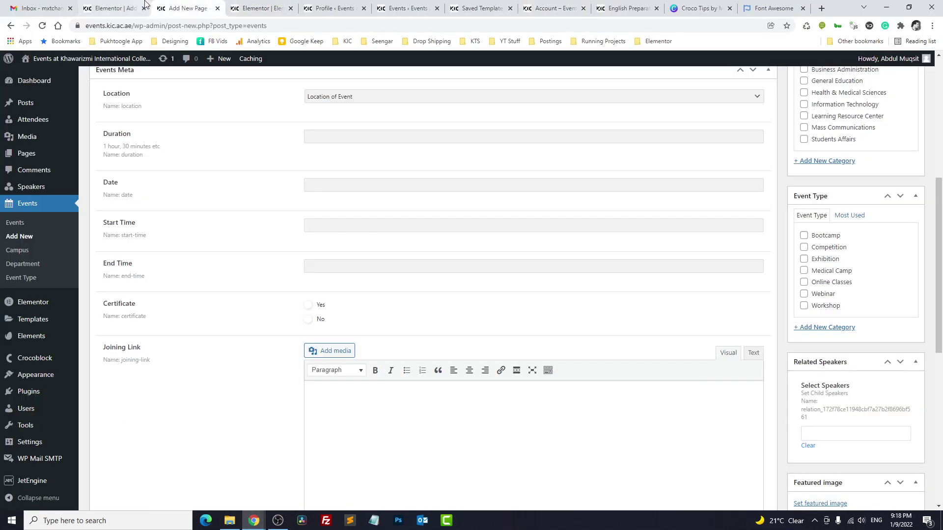
pyautogui.click(111, 8)
pyautogui.scroll(1, 319, 212)
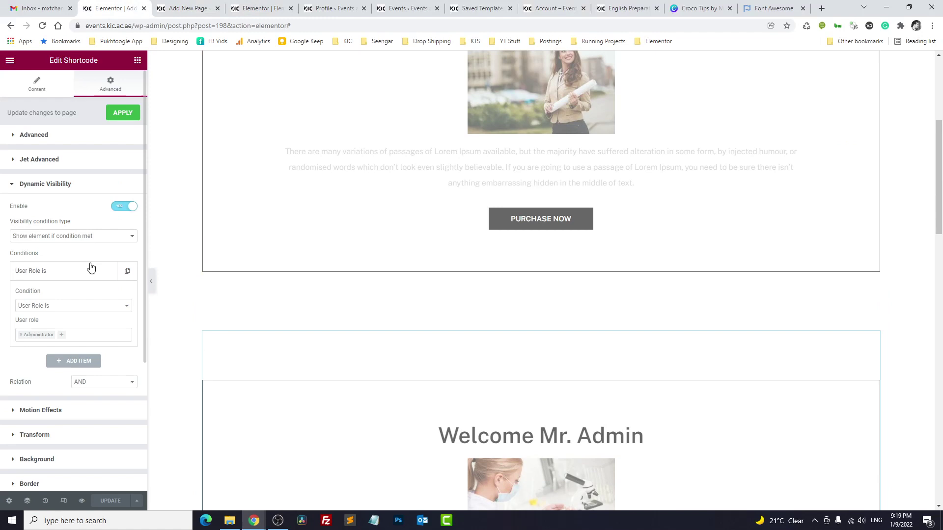
pyautogui.click(99, 309)
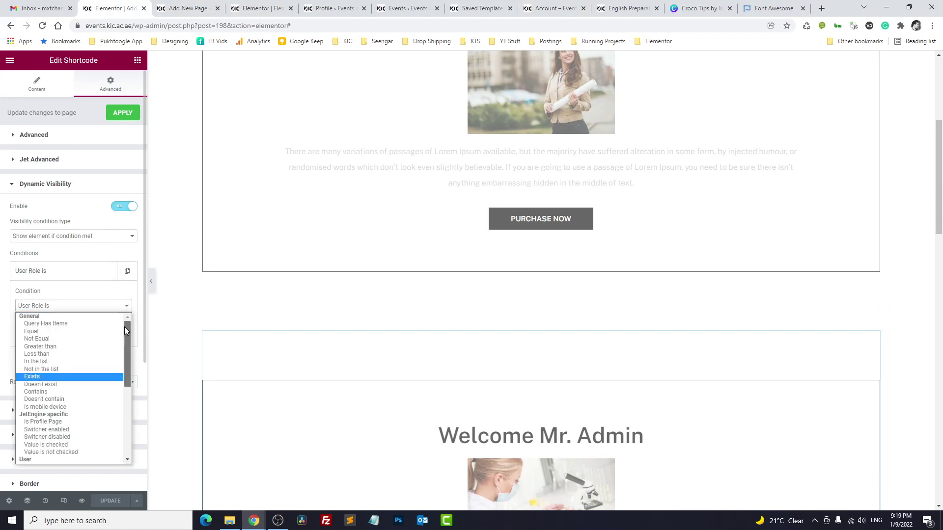
pyautogui.scroll(2, 125, 326)
pyautogui.click(40, 346)
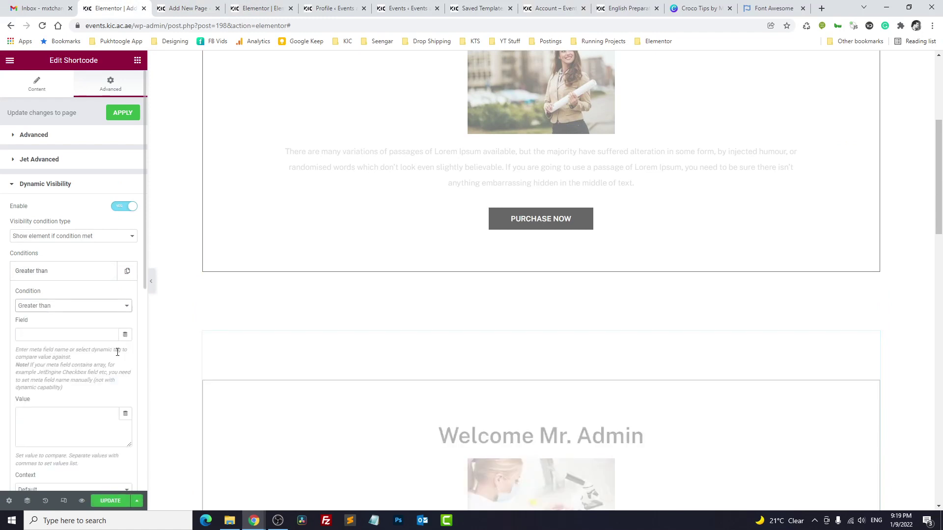
pyautogui.click(125, 335)
pyautogui.scroll(-4, 130, 388)
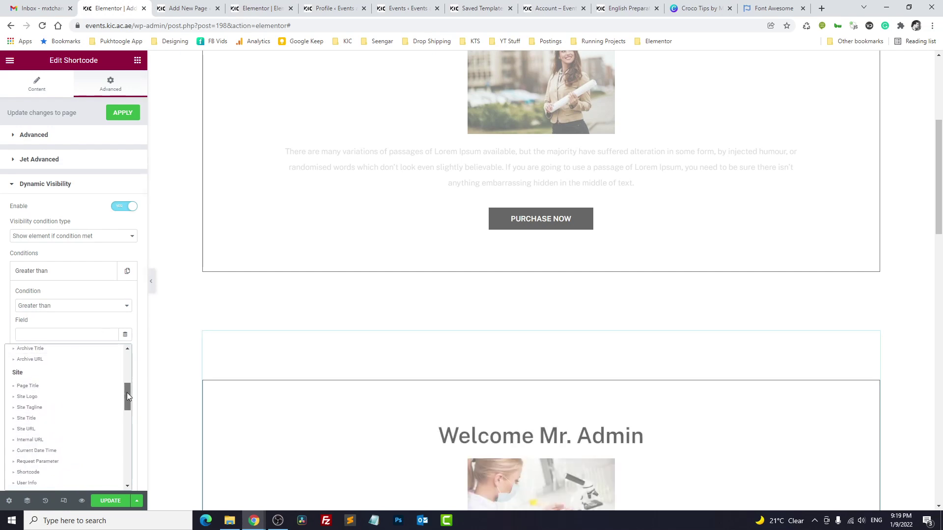
pyautogui.moveTo(126, 392); pyautogui.dragTo(129, 458)
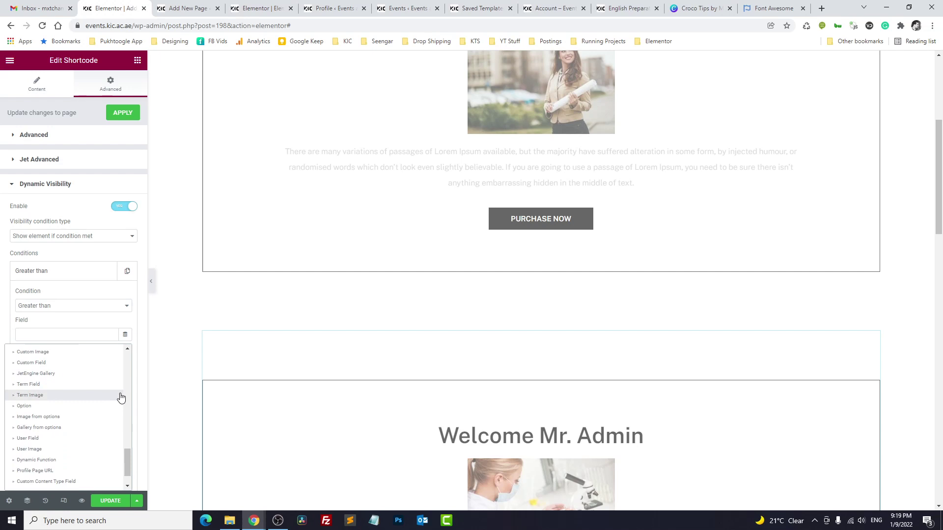
pyautogui.click(17, 329)
pyautogui.scroll(-2, 15, 324)
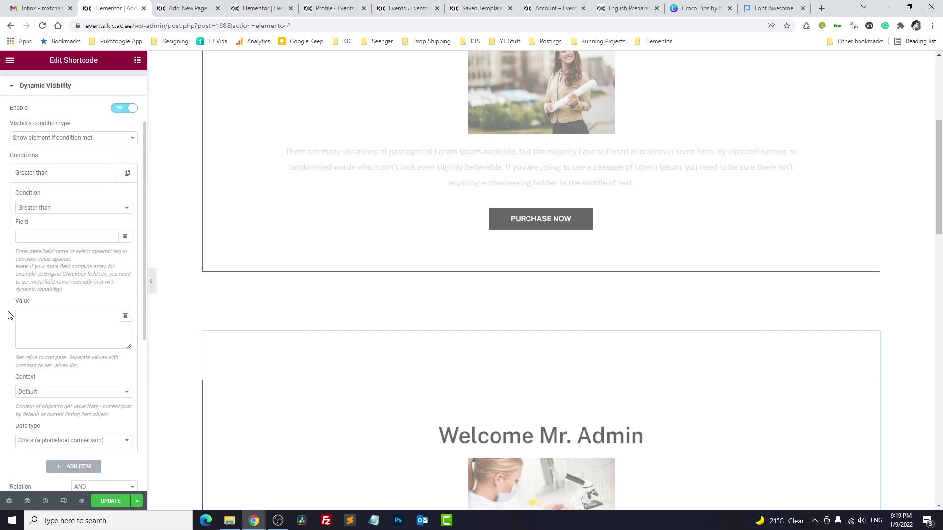
pyautogui.click(36, 236)
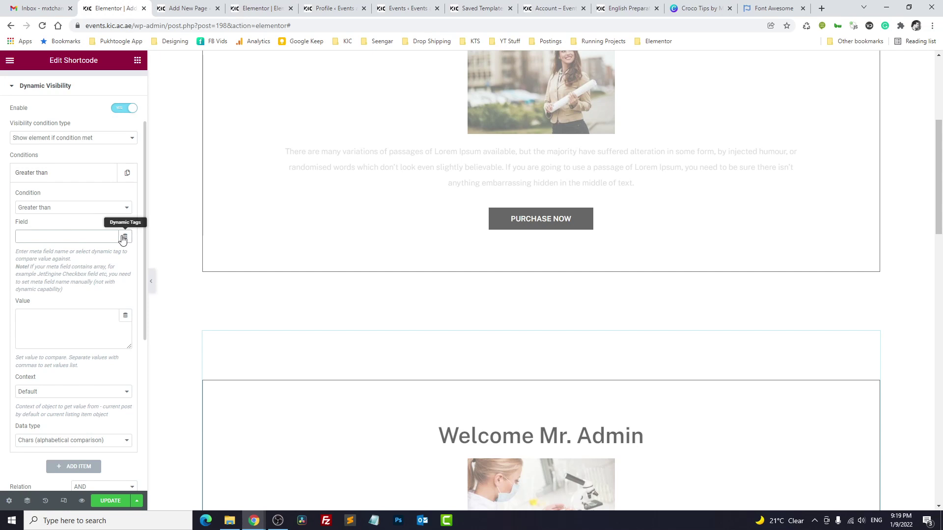
# - Set the condition Value to a JetEngine Macros tag using Today, then review condition types
pyautogui.click(125, 315)
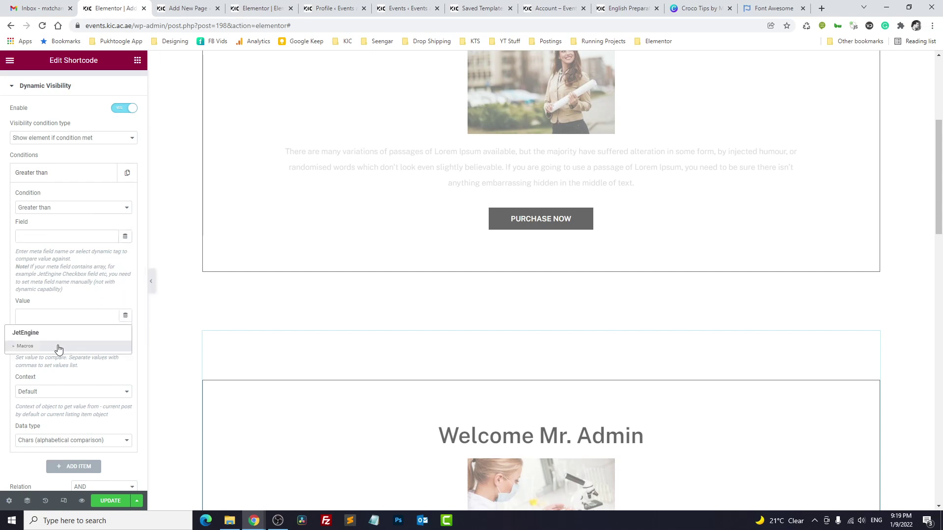
pyautogui.click(59, 346)
pyautogui.click(104, 358)
pyautogui.scroll(-3, 138, 311)
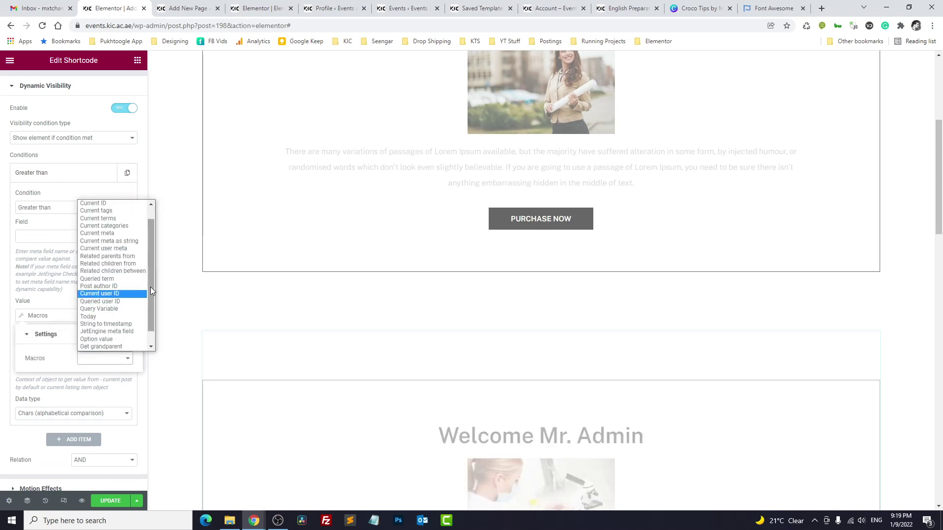
pyautogui.moveTo(150, 287)
pyautogui.mouseDown()
pyautogui.moveTo(155, 306)
pyautogui.moveTo(151, 276)
pyautogui.mouseUp()
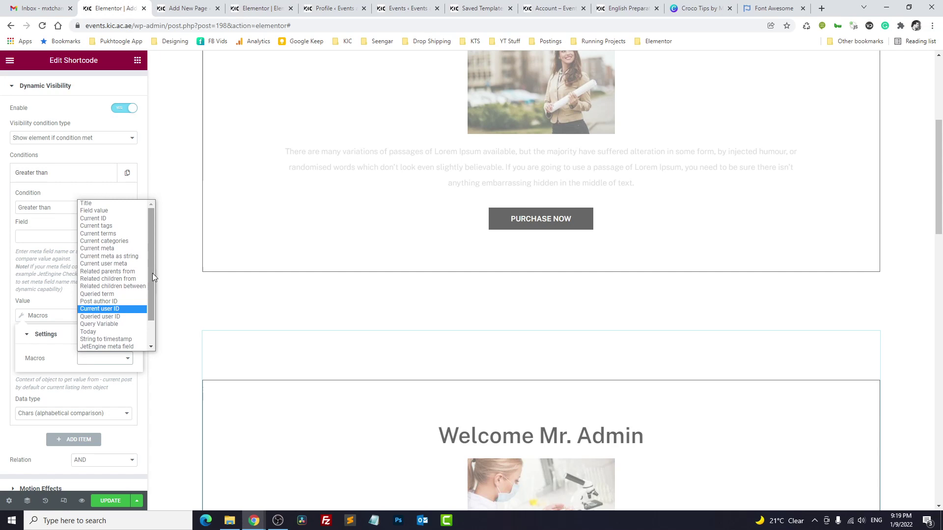
pyautogui.click(128, 332)
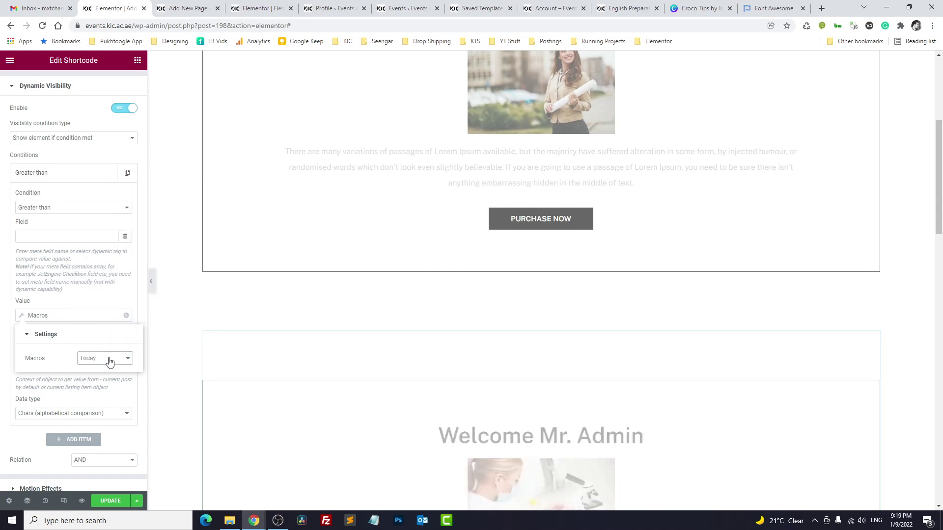
pyautogui.click(111, 268)
pyautogui.click(102, 236)
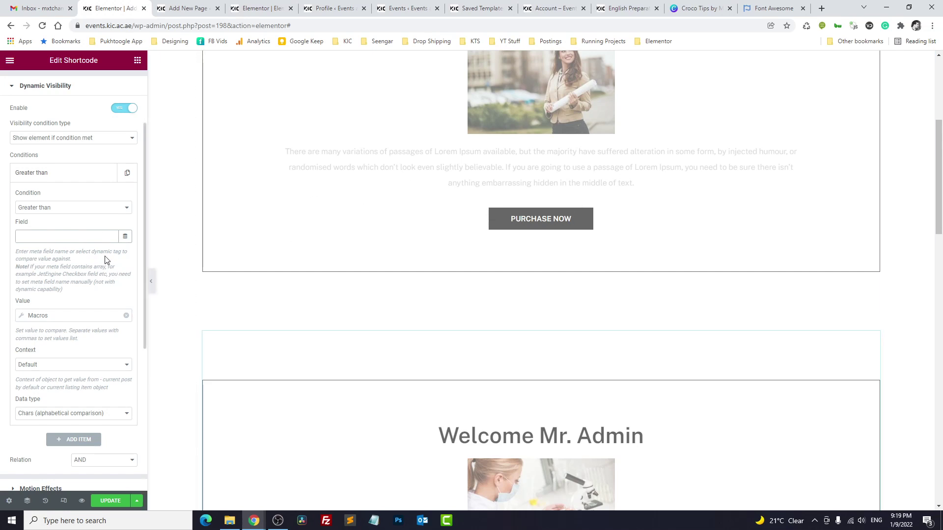
pyautogui.click(114, 208)
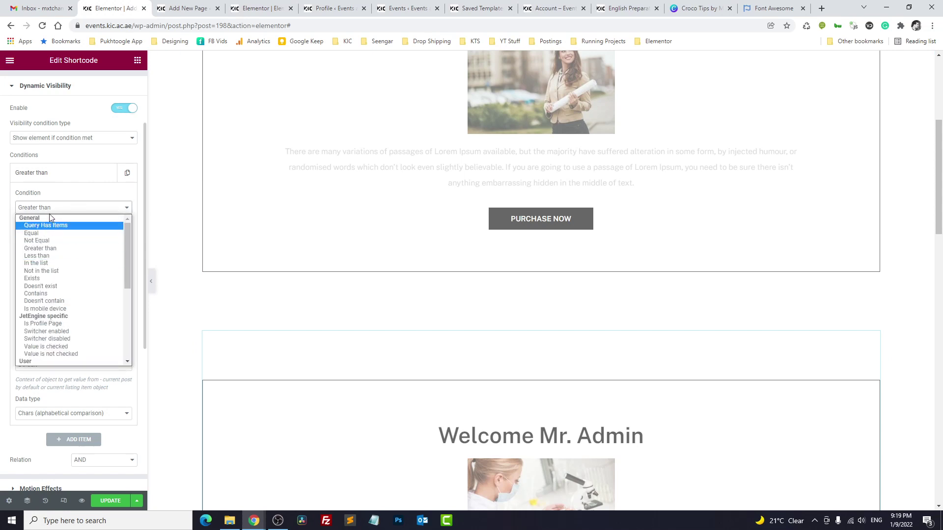
# - Check the Croco Tips slide and the front-end Add Event page's one-event limit, then open Font Awesome
pyautogui.click(694, 5)
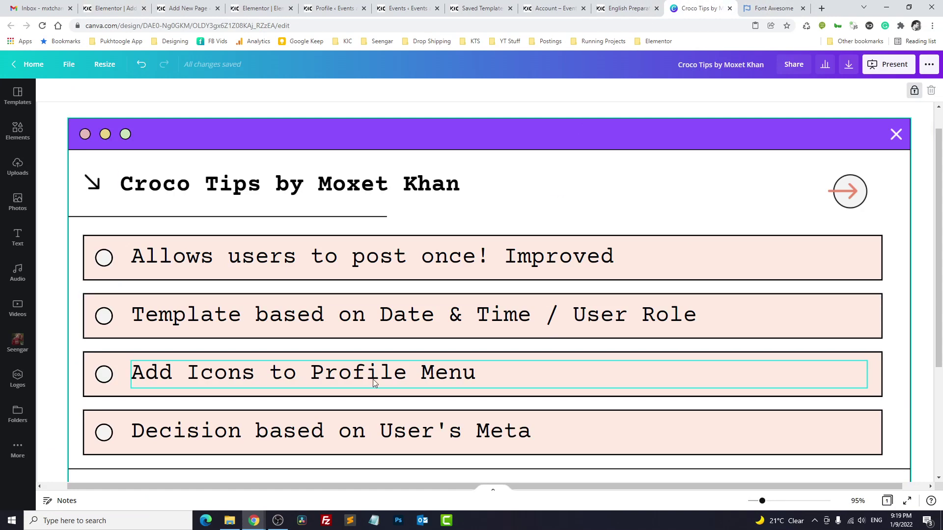
pyautogui.click(419, 5)
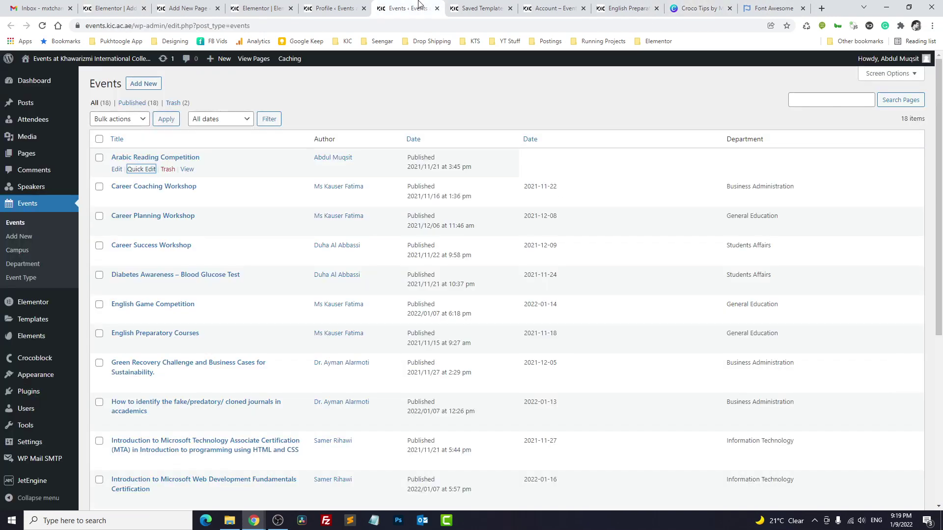
pyautogui.click(462, 5)
pyautogui.click(549, 5)
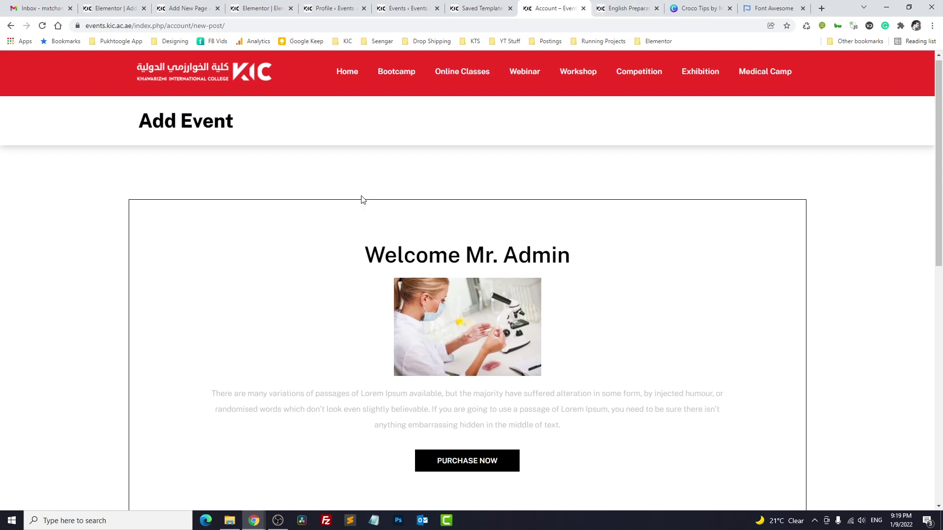
pyautogui.scroll(-10, 361, 200)
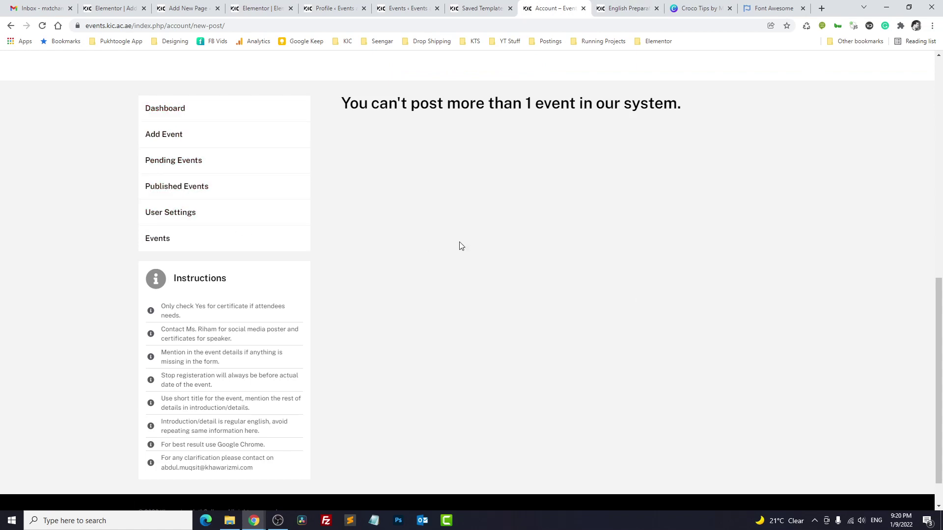
pyautogui.scroll(3, 458, 242)
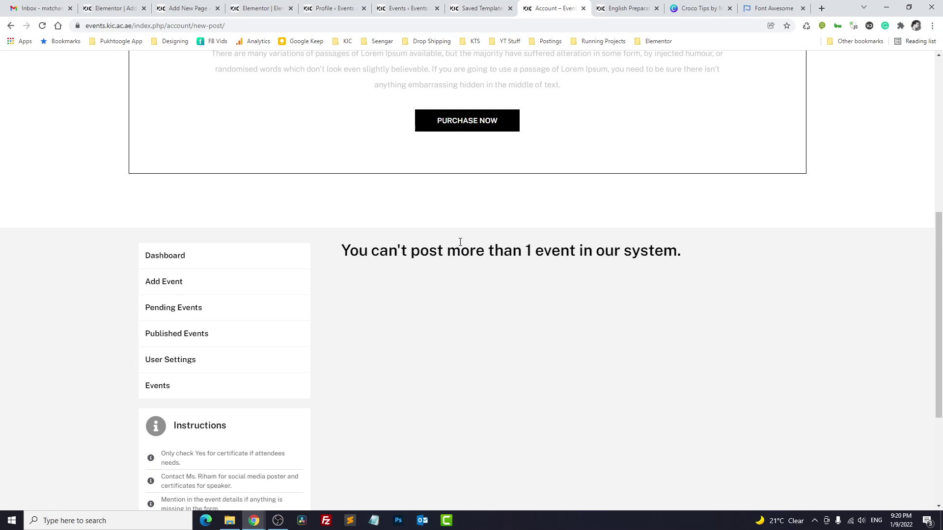
pyautogui.hotkey('ctrl', '9')
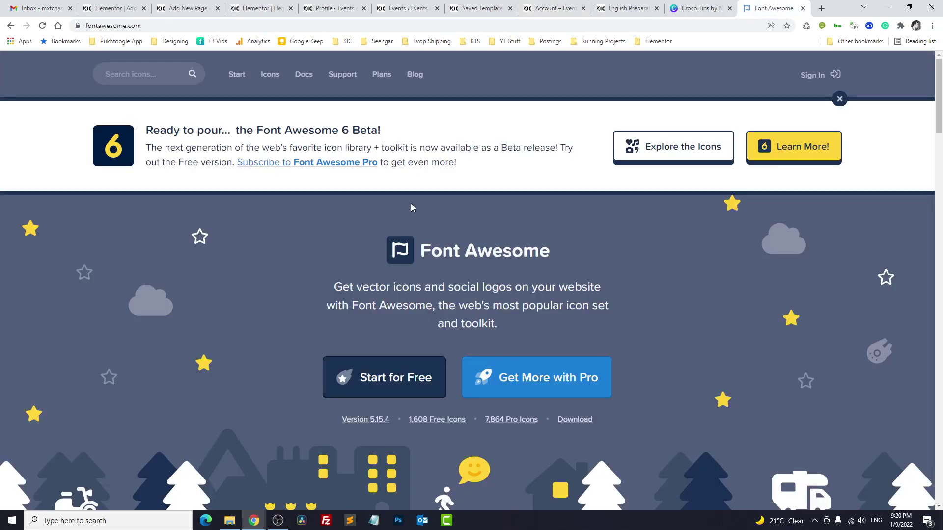
# - Search Font Awesome for 'dashboard' and copy the tachometer-alt icon's HTML snippet
pyautogui.click(131, 68)
pyautogui.write('dashboard')
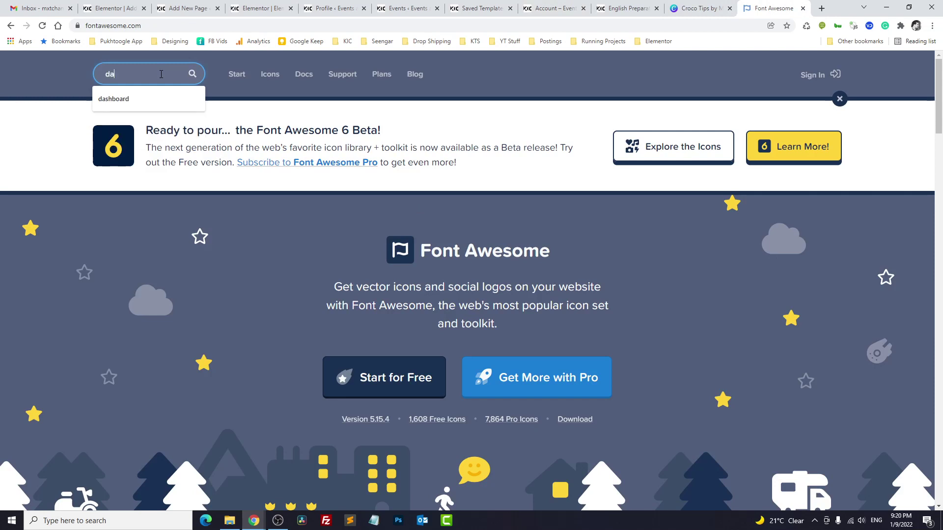
pyautogui.press('Return')
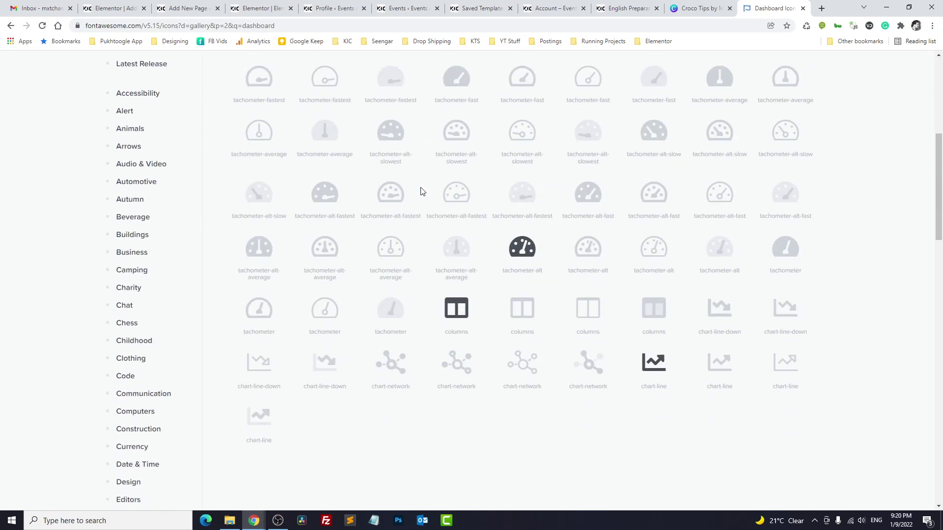
pyautogui.scroll(-2, 421, 190)
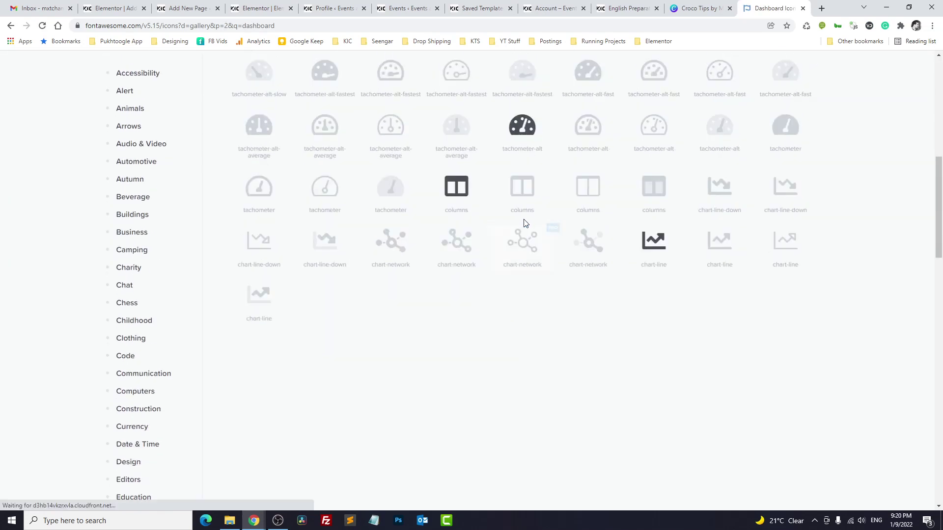
pyautogui.click(521, 140)
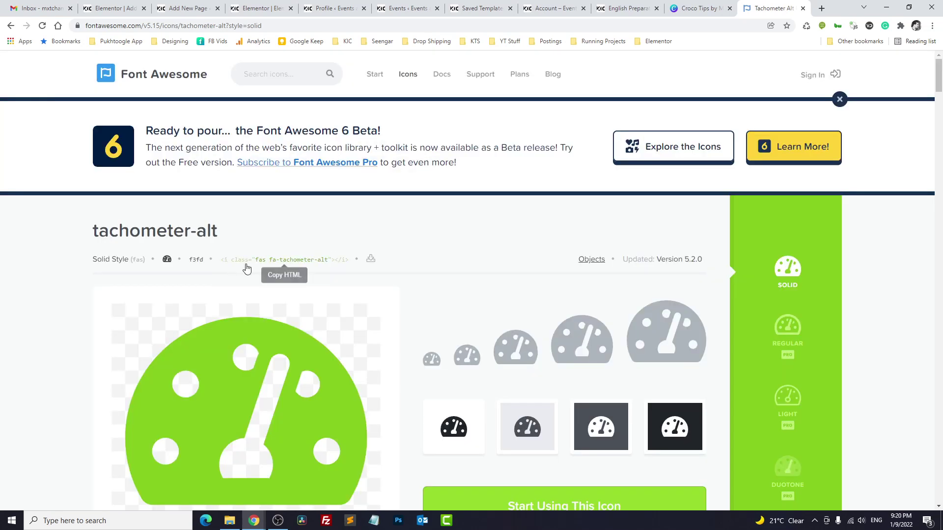
pyautogui.click(307, 263)
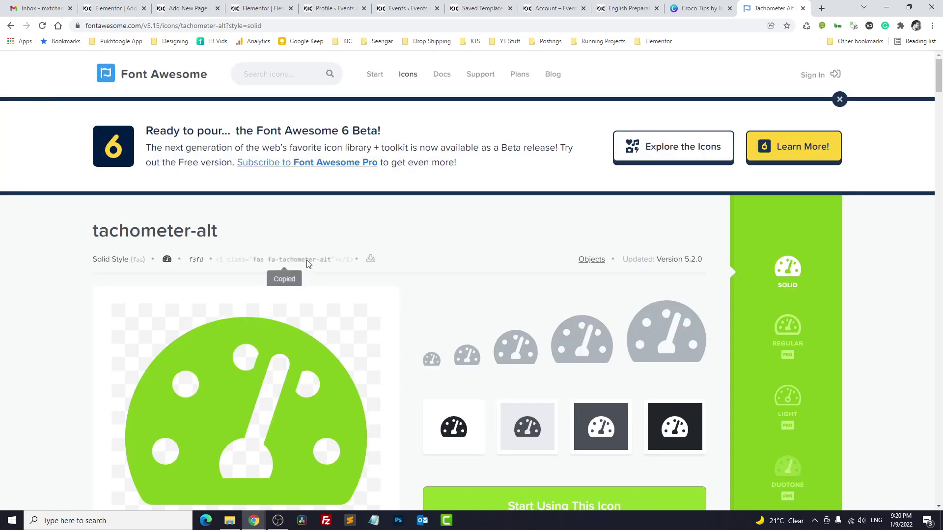
pyautogui.click(324, 4)
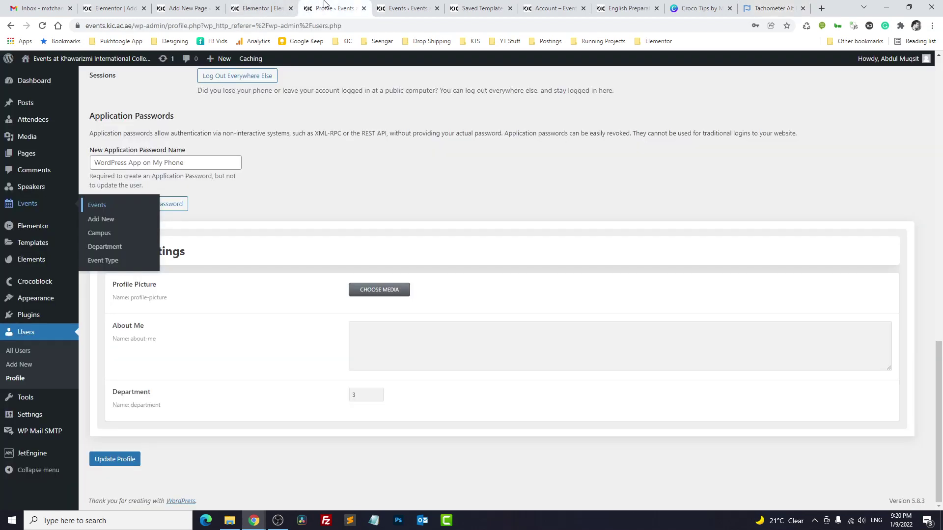
# - Paste the tachometer-alt icon HTML before the Dashboard subpage title, save, and reload the account page
pyautogui.click(478, 8)
pyautogui.scroll(-3, 89, 437)
pyautogui.moveTo(68, 479)
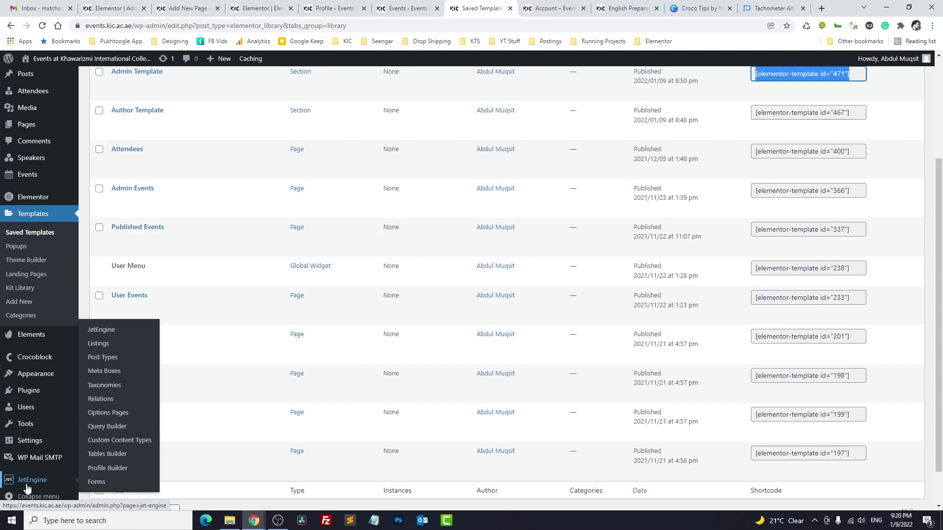
pyautogui.click(110, 469)
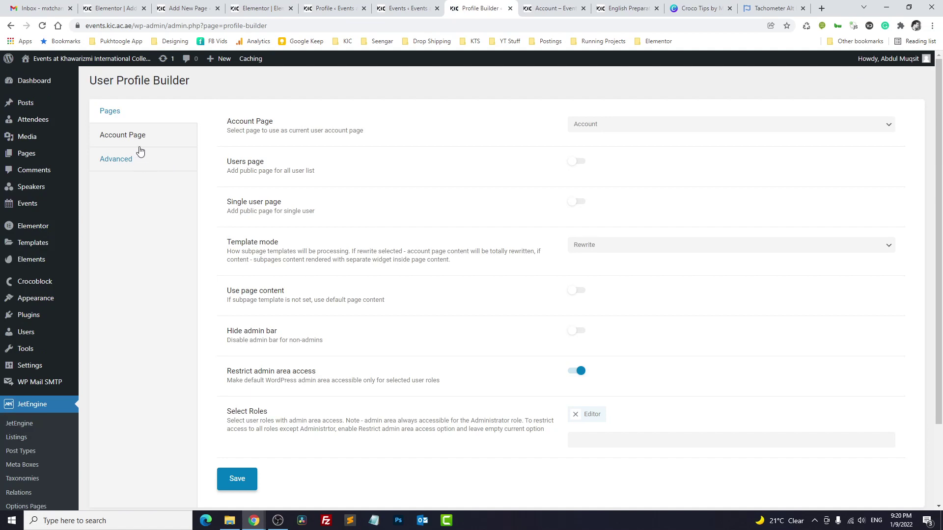
pyautogui.click(140, 140)
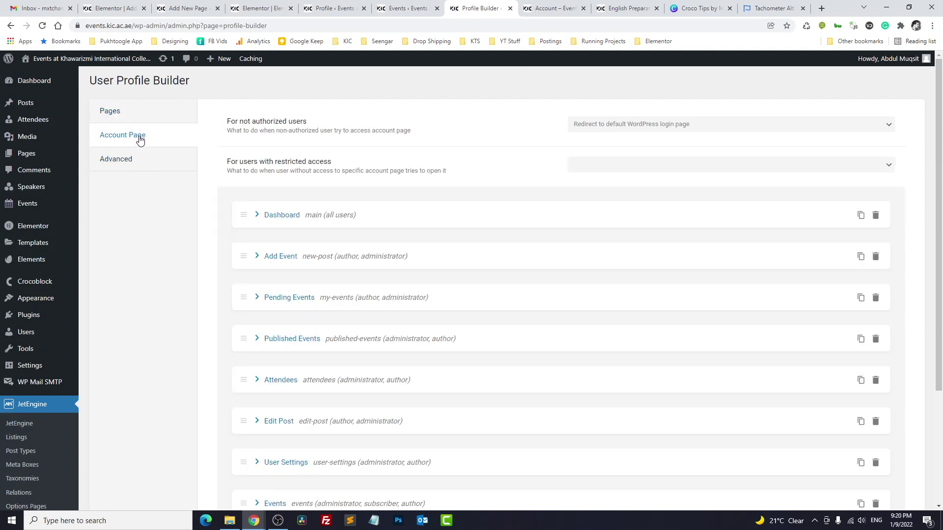
pyautogui.click(359, 219)
pyautogui.click(574, 247)
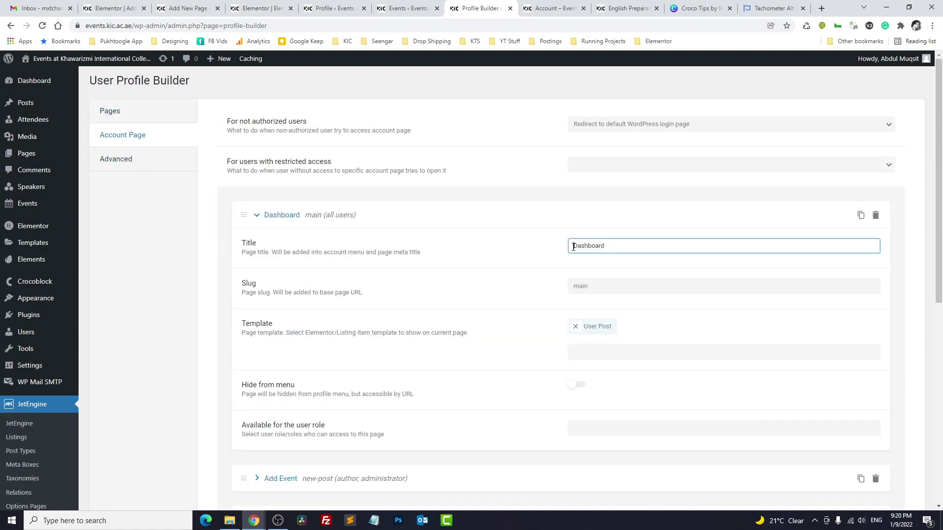
pyautogui.write('<i class="fas fa-tachometer-alt"></i>')
pyautogui.scroll(-8, 371, 285)
pyautogui.click(236, 440)
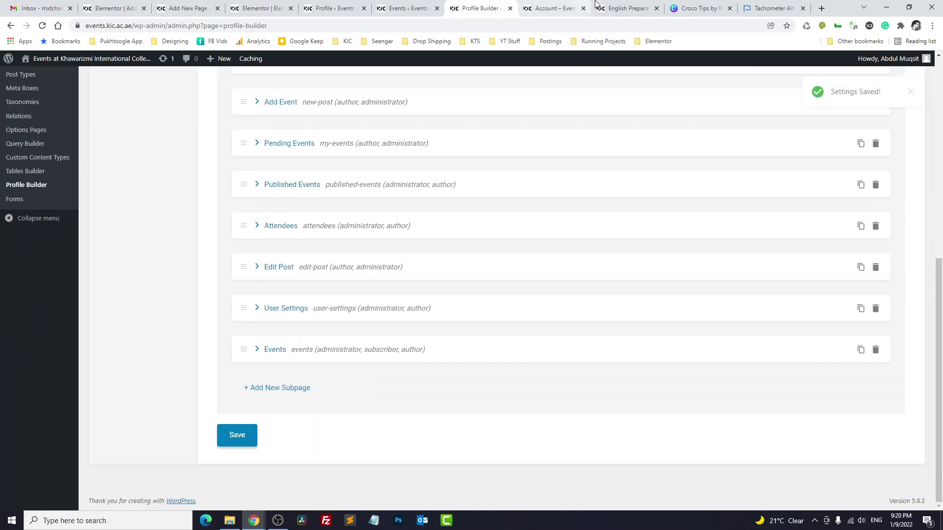
pyautogui.click(554, 4)
pyautogui.click(220, 261)
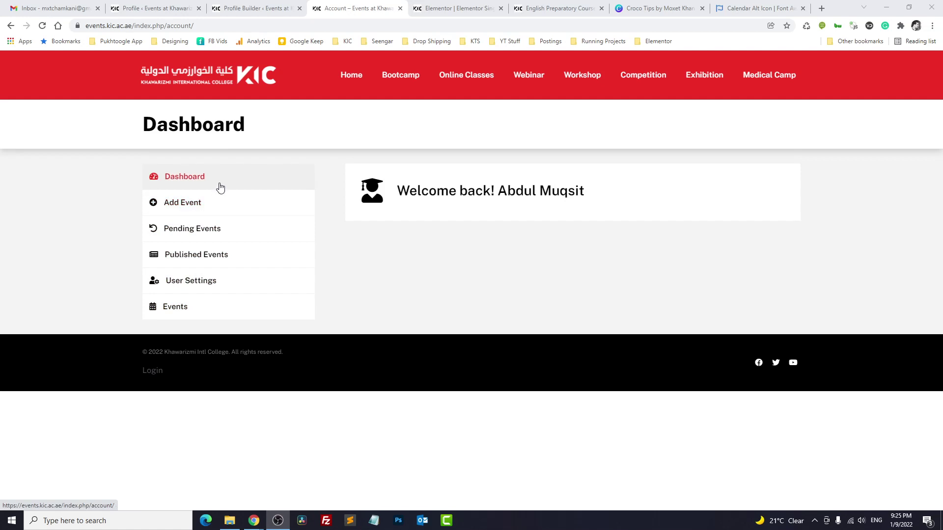
# - Return to the Croco Tips slide listing Add Icons to Profile Menu
pyautogui.click(650, 5)
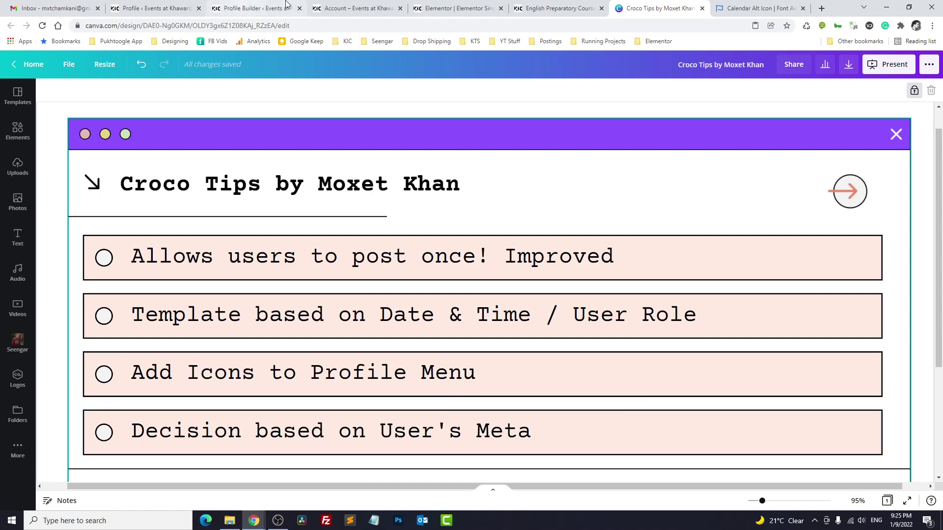
# - Check the department meta field and its value on the profile, then return to the single event template
pyautogui.click(147, 6)
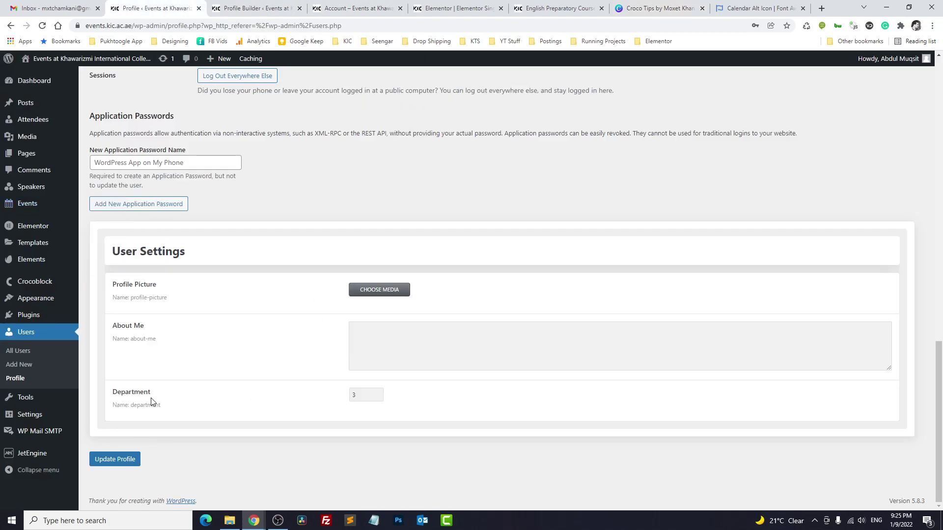
pyautogui.moveTo(132, 405); pyautogui.dragTo(161, 407)
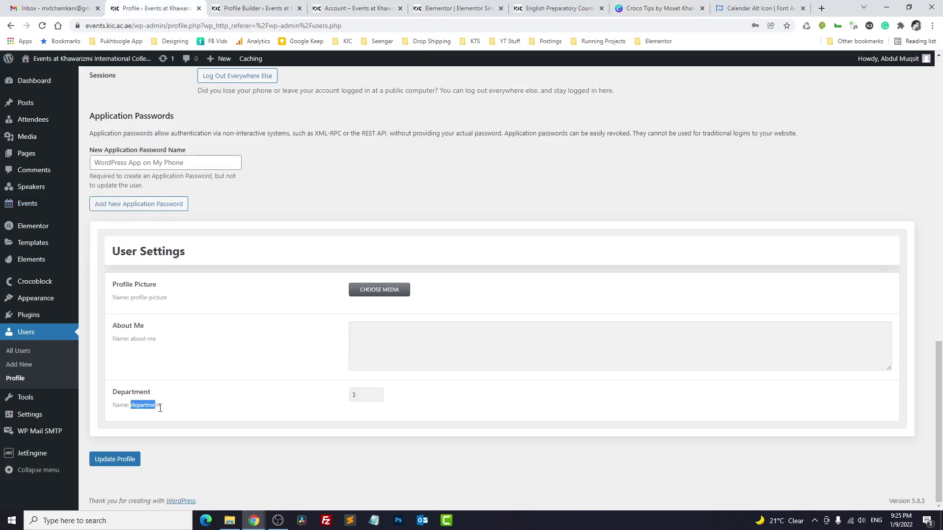
pyautogui.click(353, 396)
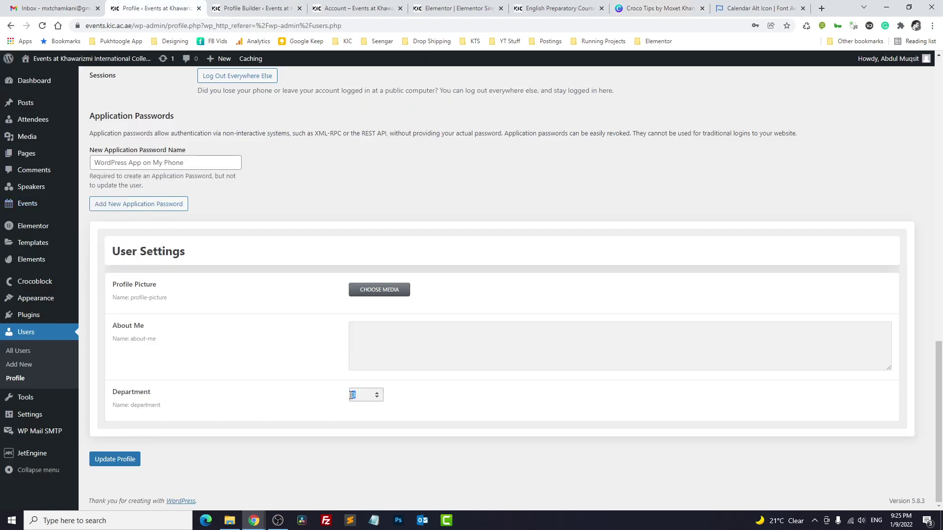
pyautogui.click(447, 7)
pyautogui.scroll(-3, 346, 367)
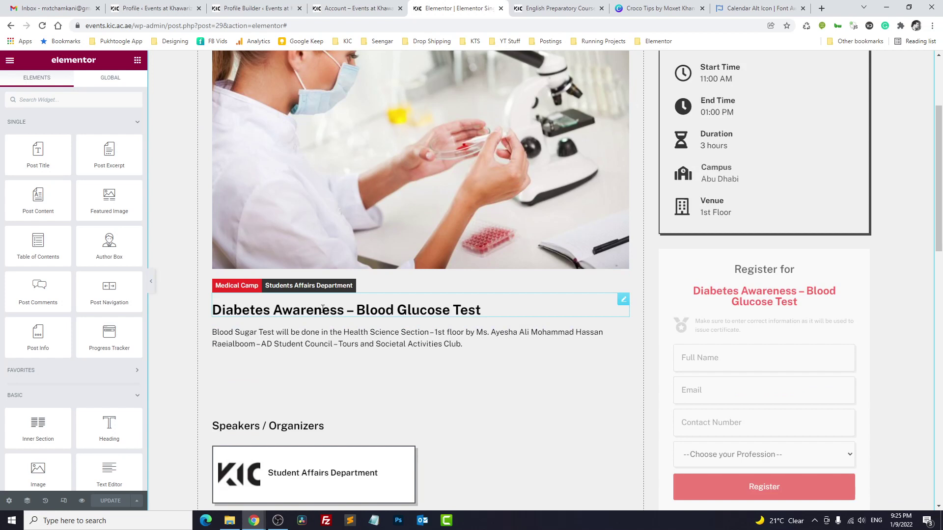
# - Place a Heading widget above the event title reading 'This events is published by your deparment.'
pyautogui.click(127, 102)
pyautogui.write('head')
pyautogui.moveTo(38, 132); pyautogui.dragTo(310, 287)
pyautogui.moveTo(90, 147); pyautogui.dragTo(1, 160)
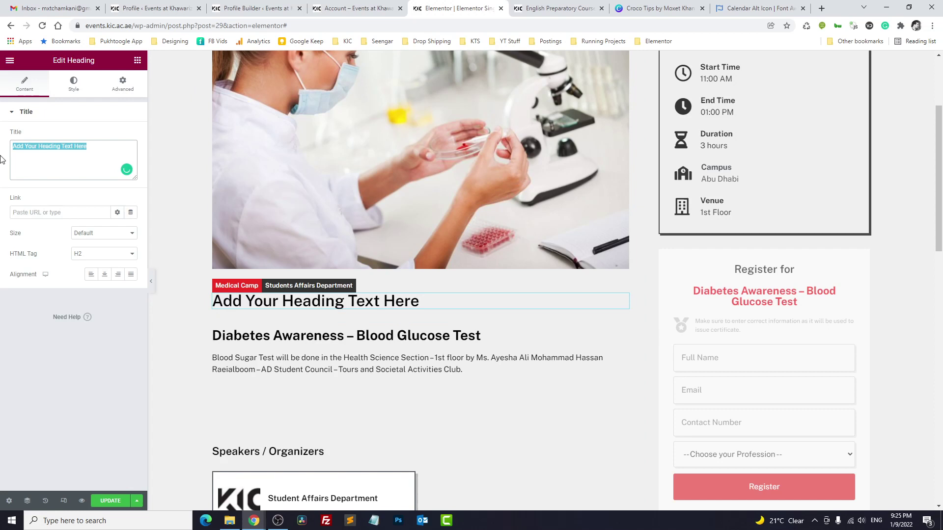
pyautogui.write('This events b')
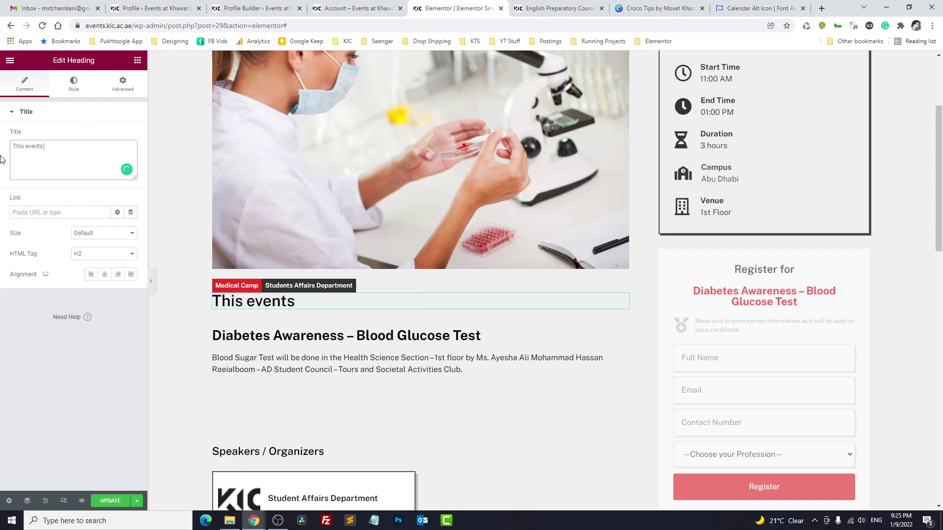
pyautogui.press('BackSpace')
pyautogui.write('is publish')
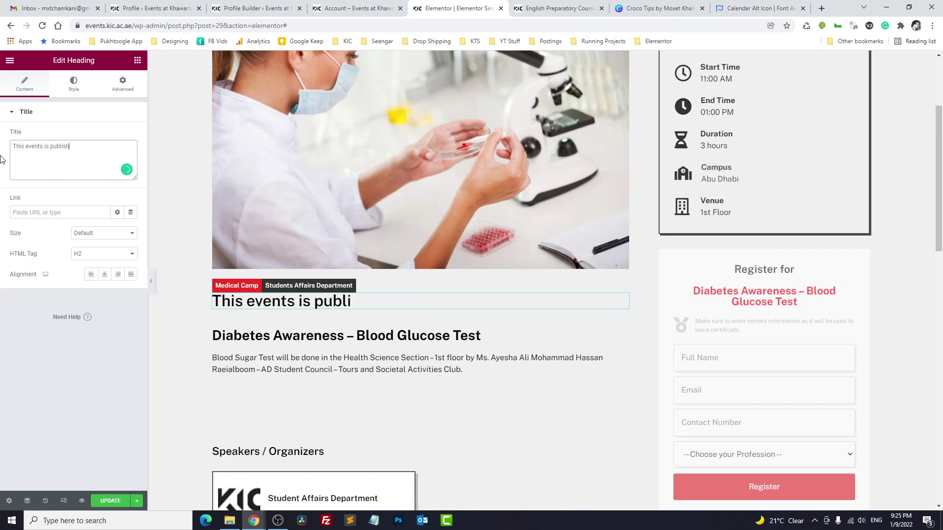
pyautogui.write('ed by your depar')
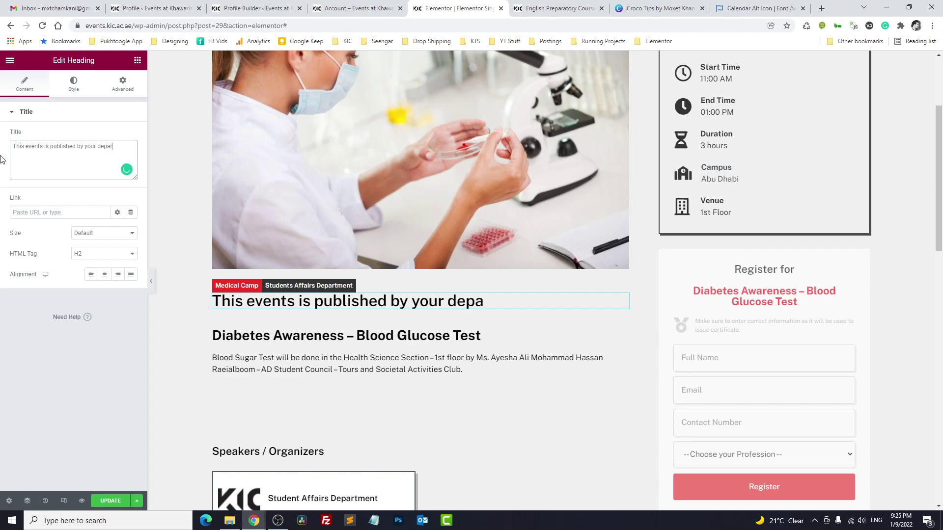
pyautogui.write('ment.')
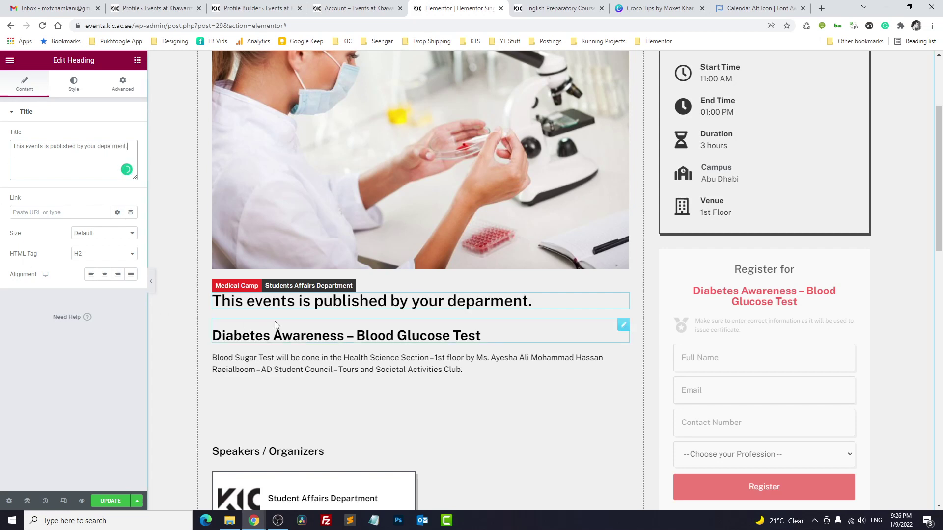
# - Enable Dynamic Visibility on the heading and add an Equal condition
pyautogui.click(122, 85)
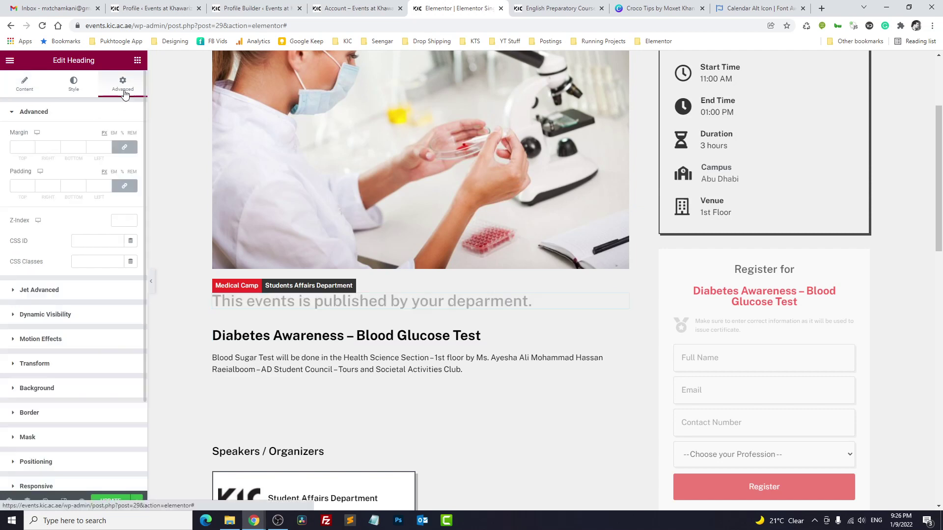
pyautogui.click(71, 314)
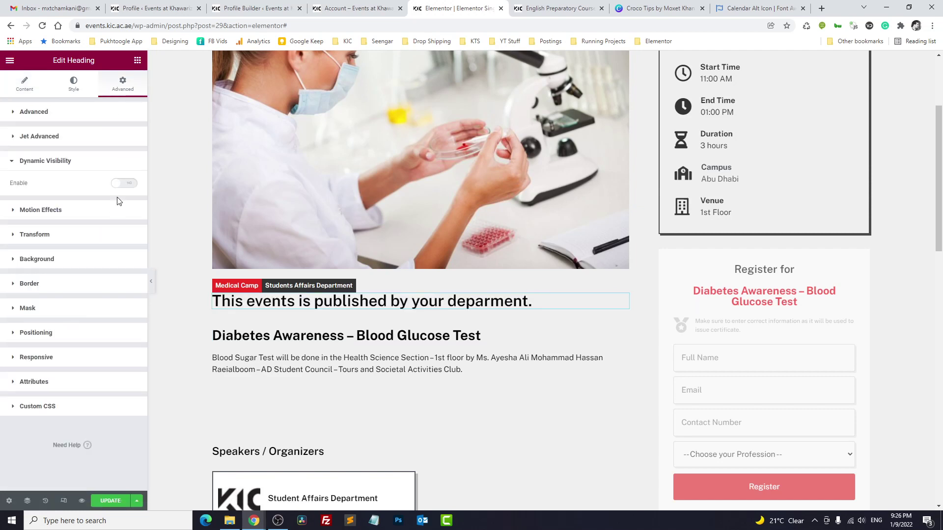
pyautogui.click(122, 184)
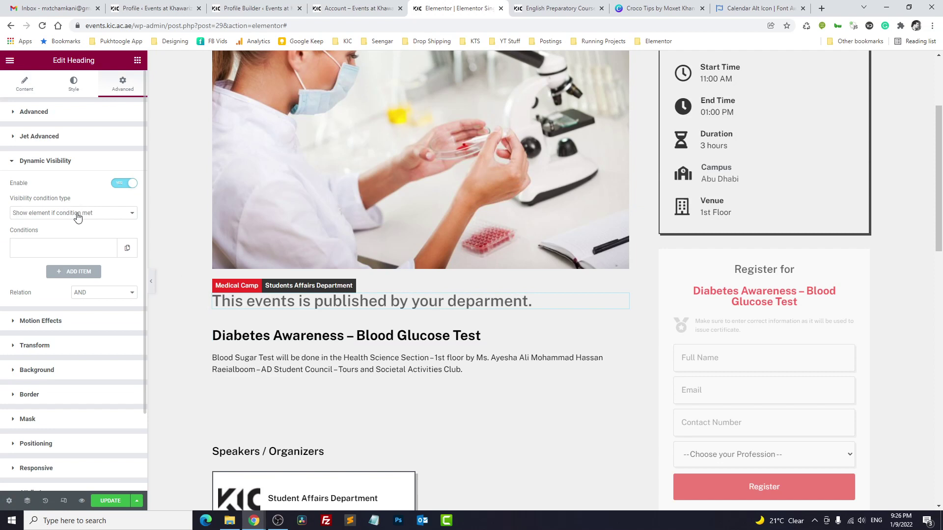
pyautogui.click(97, 271)
pyautogui.scroll(-1, 96, 258)
pyautogui.click(81, 234)
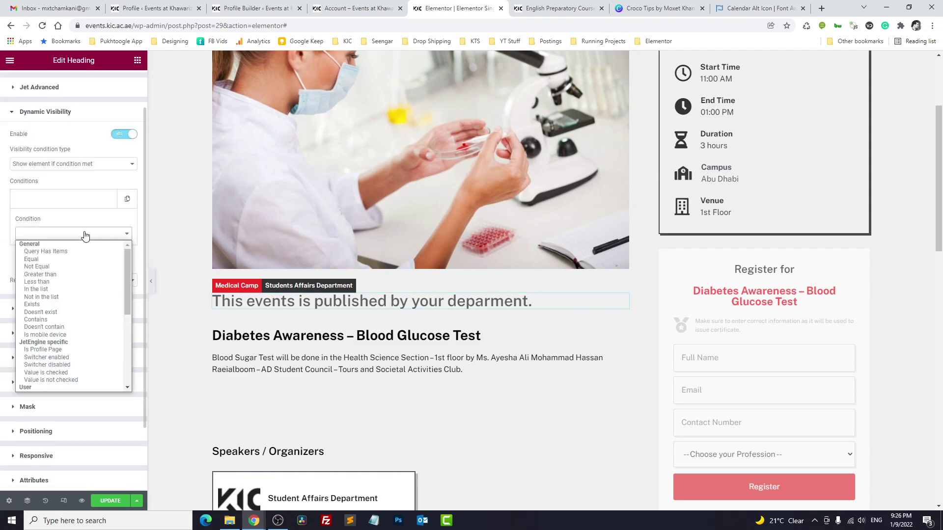
pyautogui.click(65, 260)
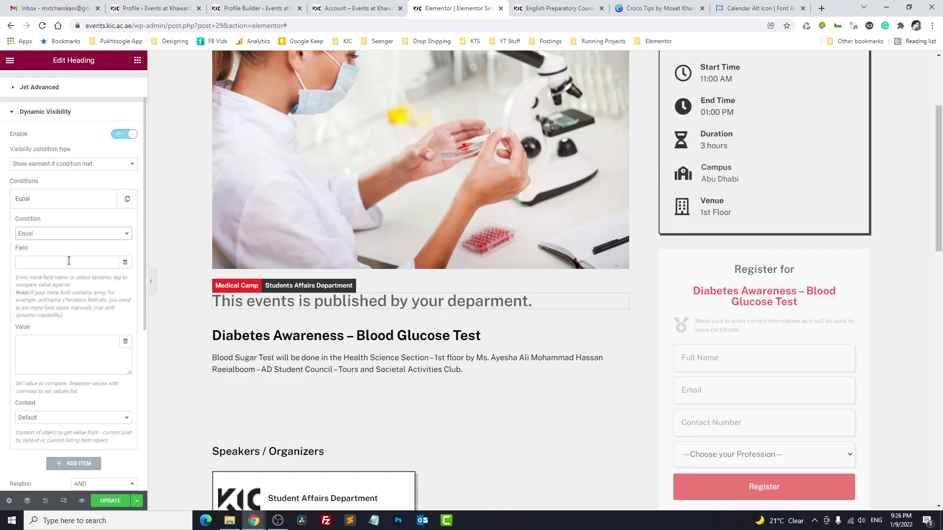
# - Set the condition's field to the Term Field of the Department taxonomy, using Term ID
pyautogui.click(125, 262)
pyautogui.scroll(-10, 106, 346)
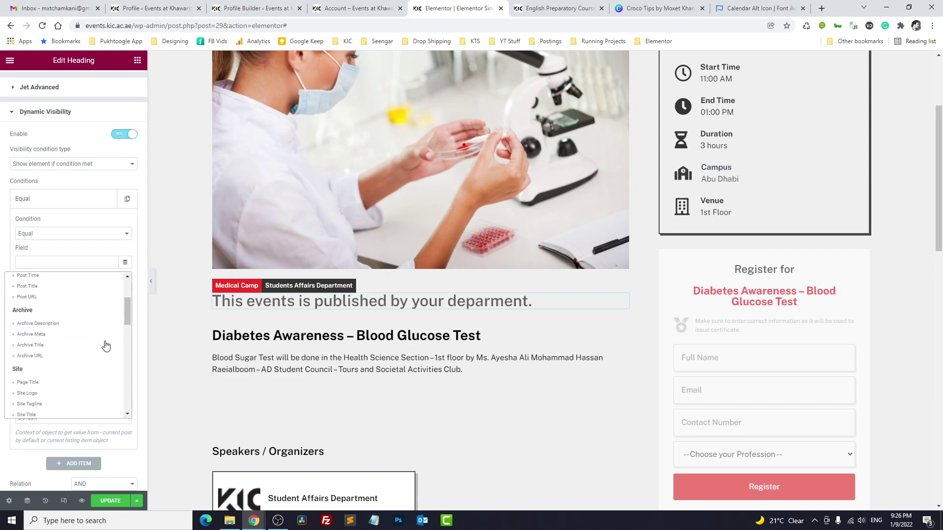
pyautogui.scroll(-10, 106, 347)
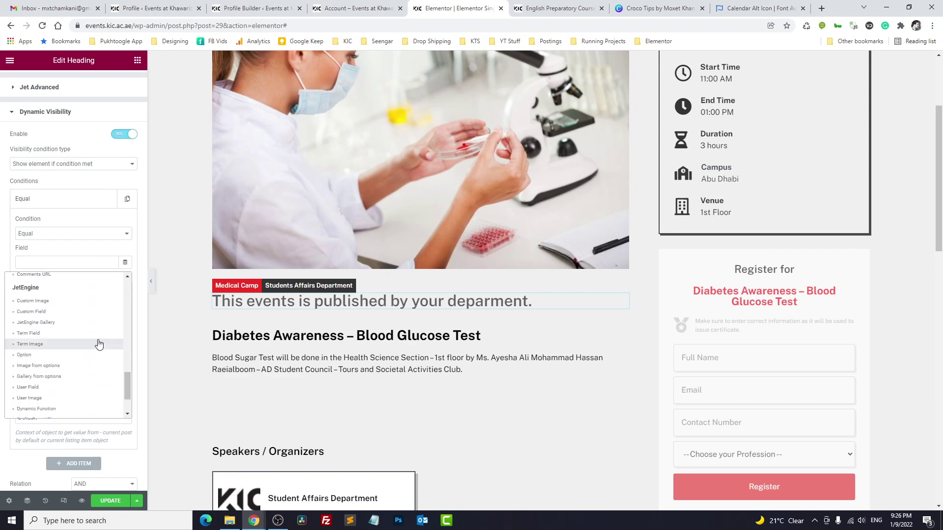
pyautogui.click(57, 334)
pyautogui.click(106, 305)
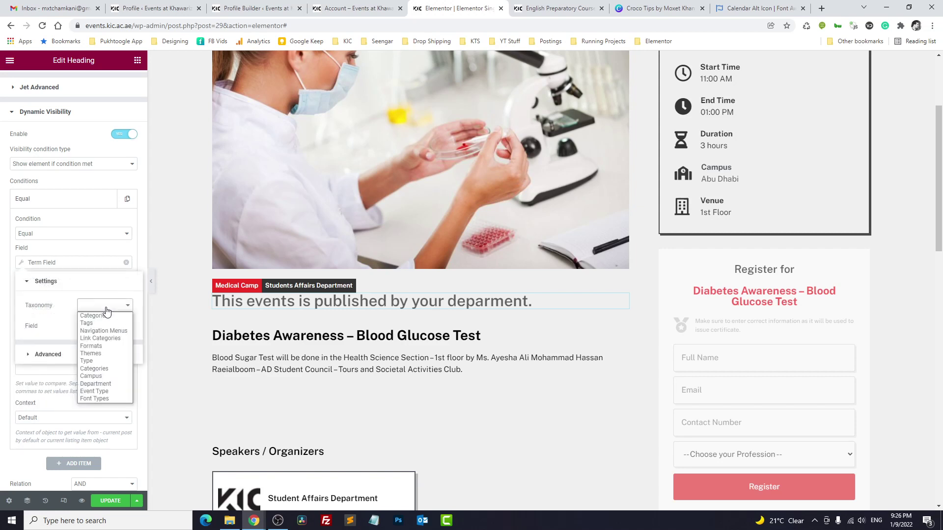
pyautogui.click(103, 386)
pyautogui.click(101, 327)
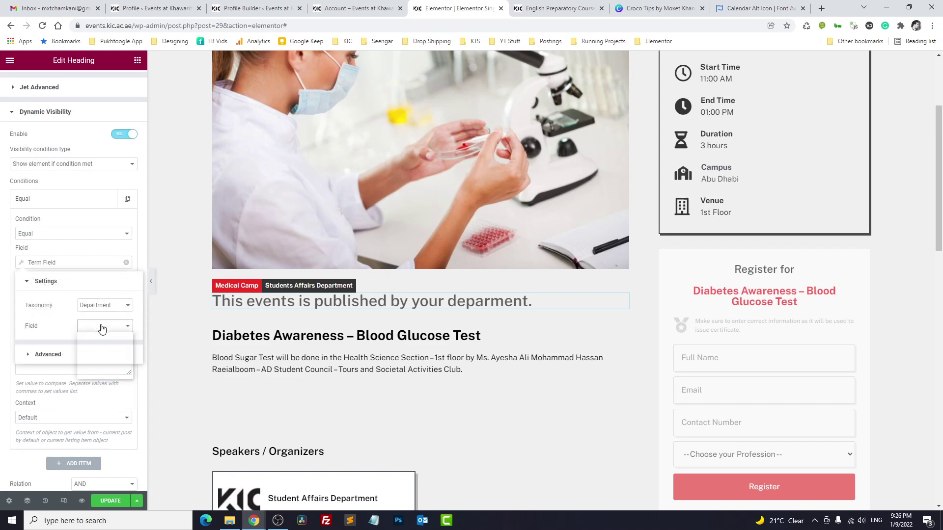
pyautogui.click(99, 359)
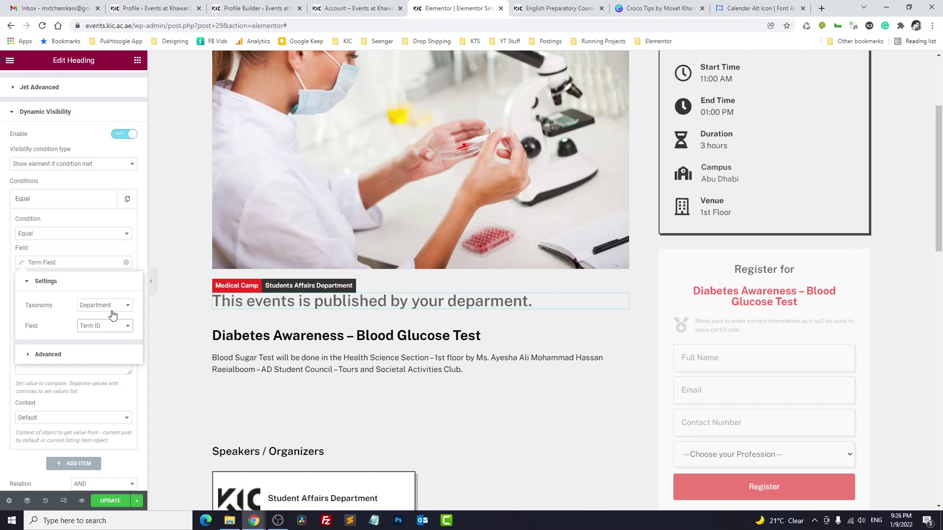
pyautogui.click(46, 253)
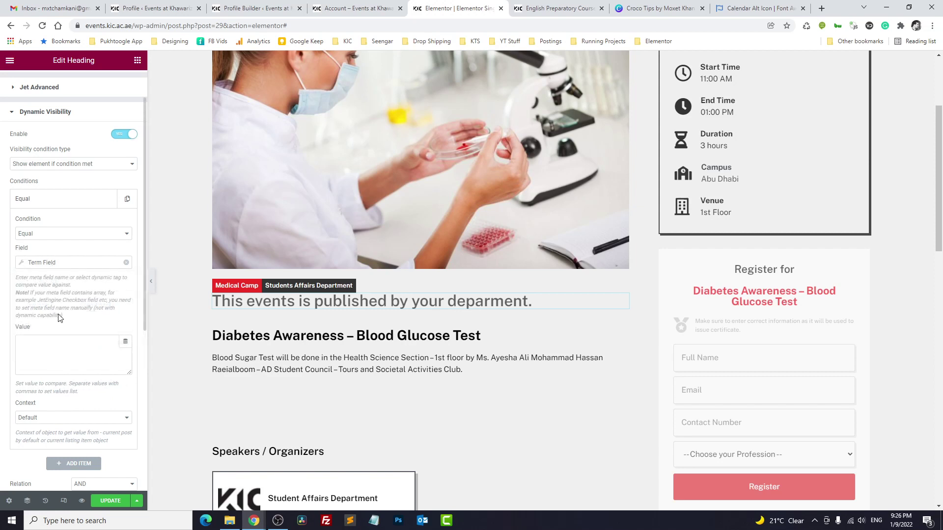
# - Set the compared value to the JetEngine macro Current user meta
pyautogui.click(125, 343)
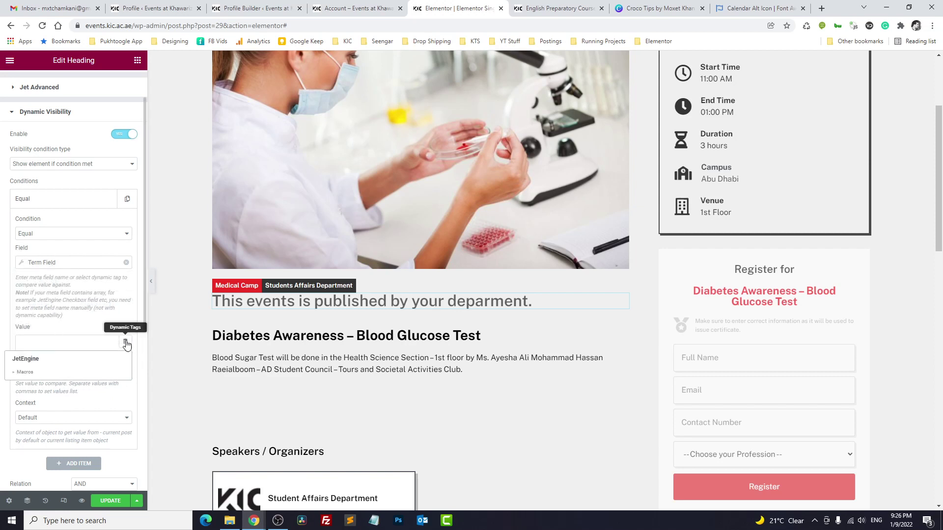
pyautogui.click(75, 373)
pyautogui.click(109, 385)
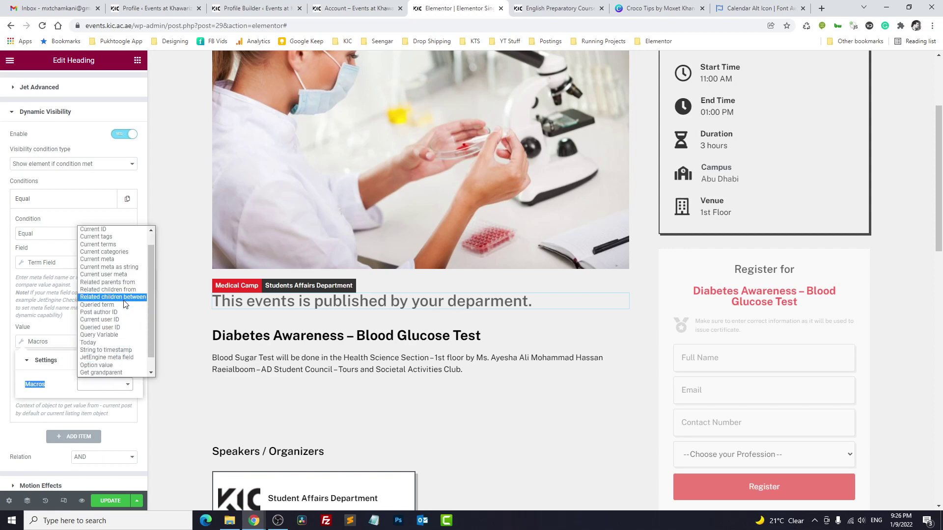
pyautogui.click(115, 274)
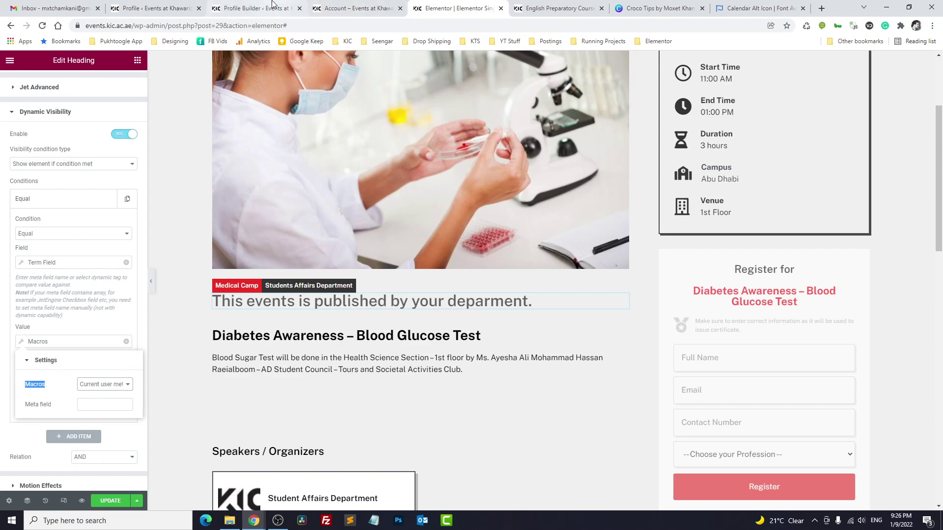
# - Copy the 'department' field name from the profile, paste it as the meta key, and update
pyautogui.click(185, 6)
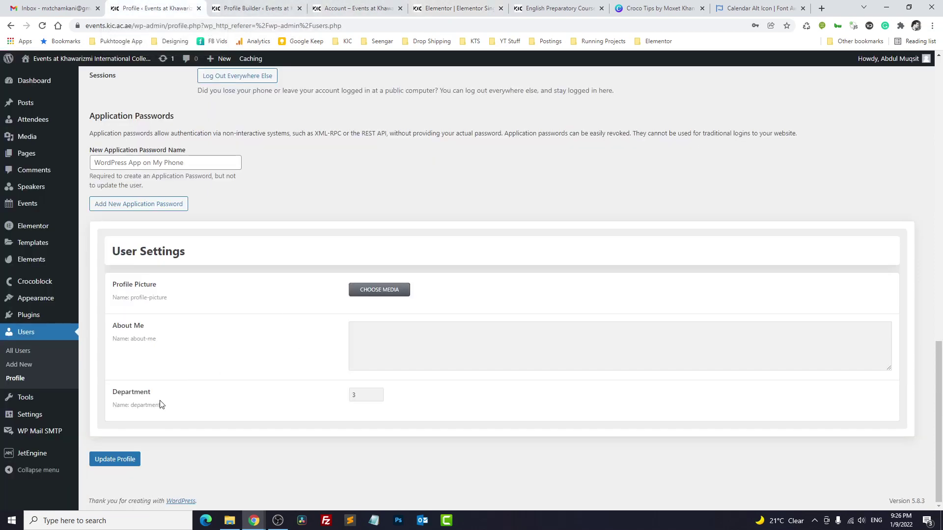
pyautogui.doubleClick(141, 405)
pyautogui.rightClick(141, 404)
pyautogui.click(153, 411)
pyautogui.click(365, 7)
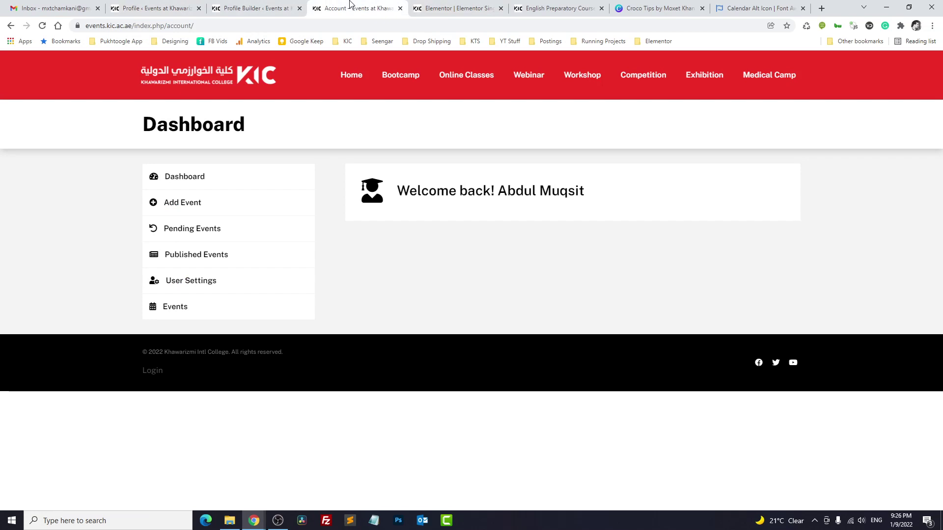
pyautogui.click(411, 6)
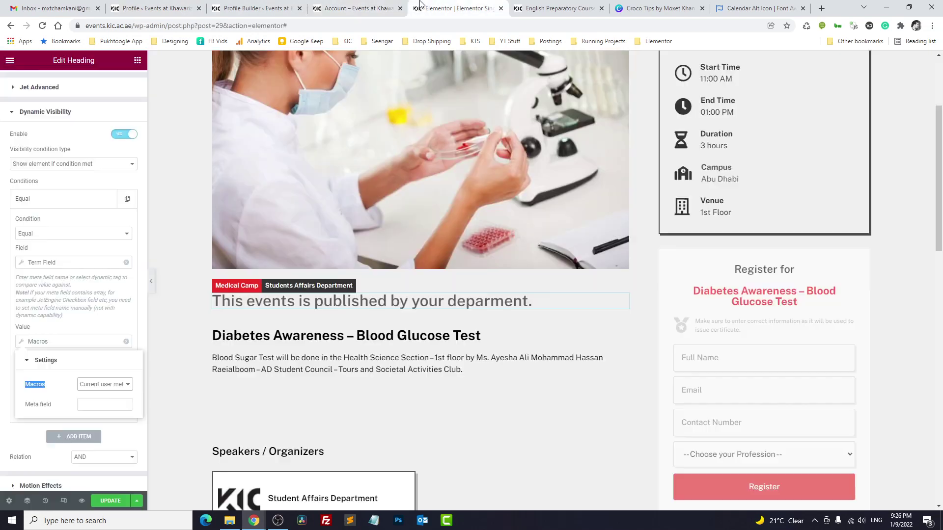
pyautogui.click(100, 403)
pyautogui.hotkey('ctrl', 'v')
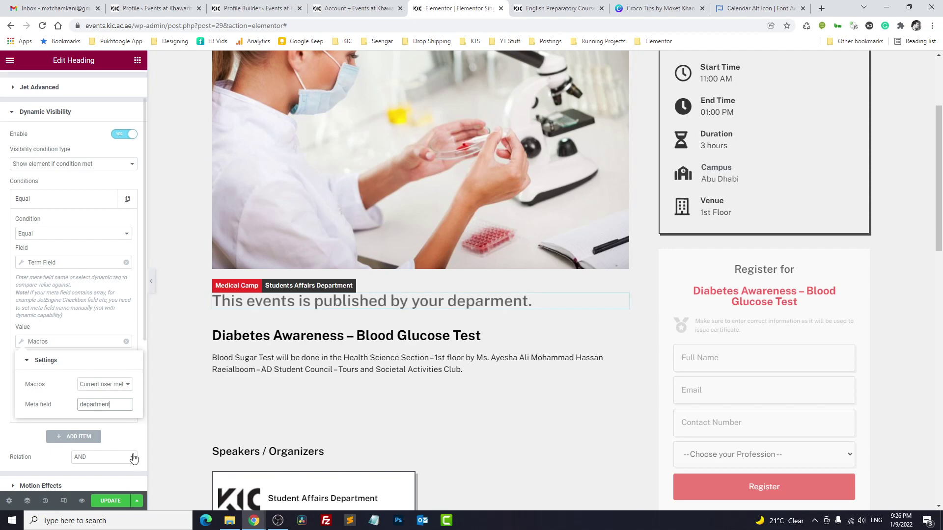
pyautogui.click(114, 500)
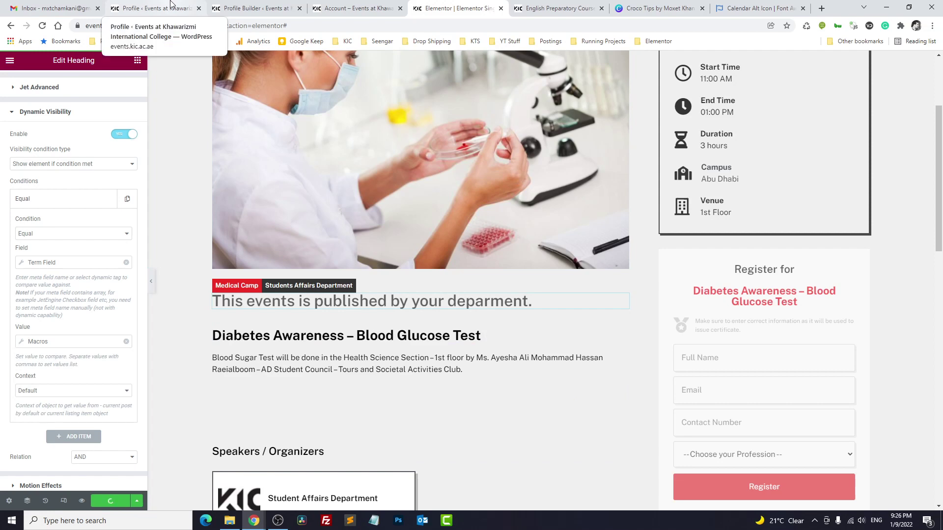
# - Check the profile's Department value, then reload the English Preparatory Courses page, which shows no department message
pyautogui.click(170, 3)
pyautogui.click(360, 396)
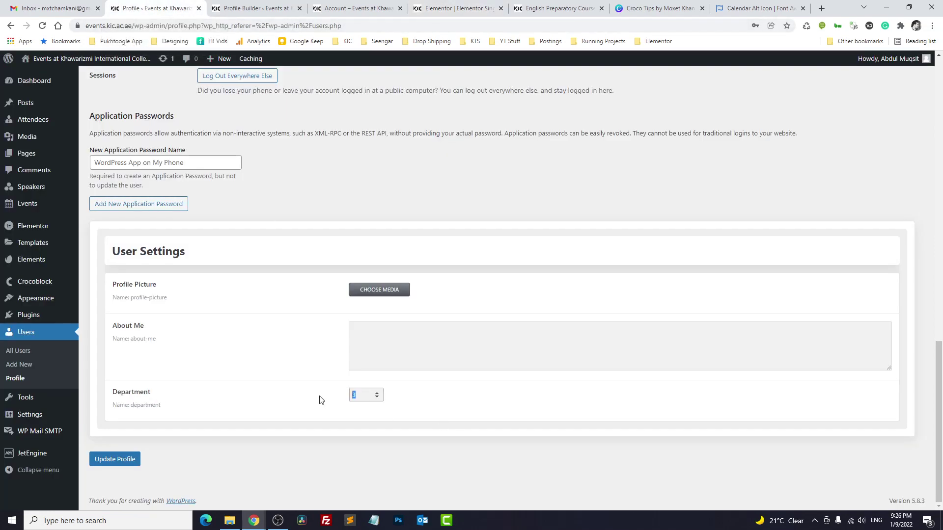
pyautogui.click(535, 6)
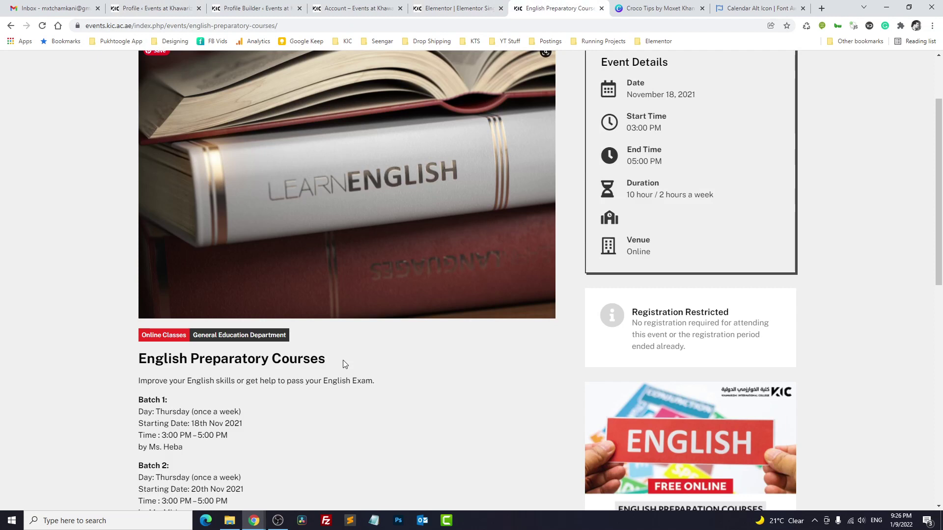
pyautogui.click(42, 27)
pyautogui.scroll(2, 559, 269)
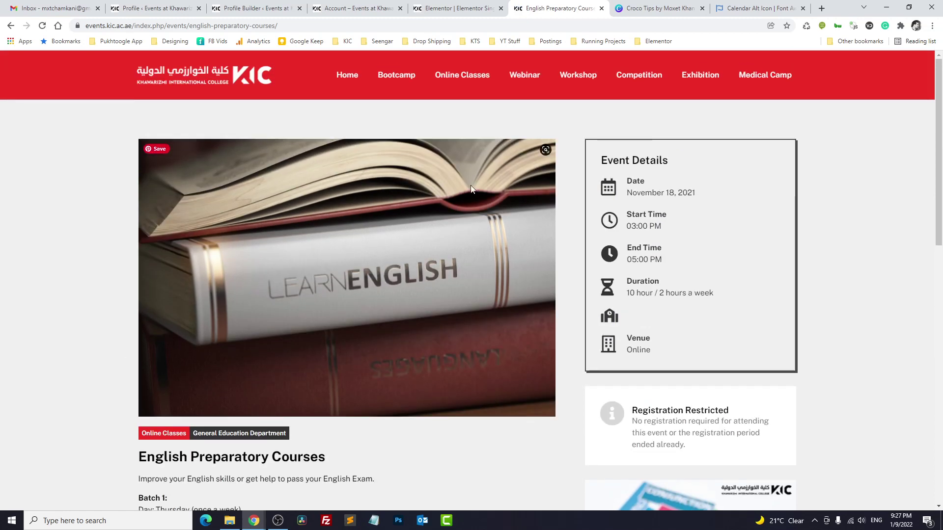
# - From Home, reach the Microsoft Web Development Fundamentals event and highlight its department heading
pyautogui.click(357, 80)
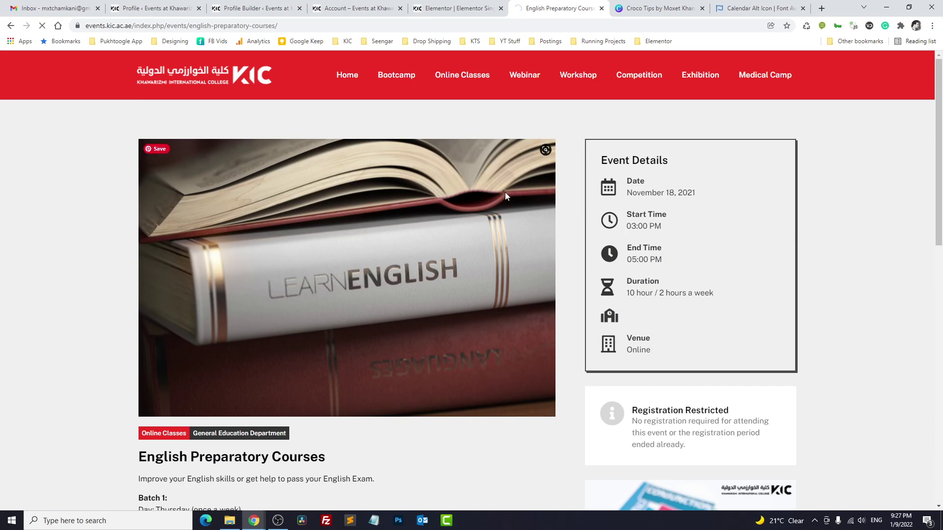
pyautogui.scroll(-5, 496, 198)
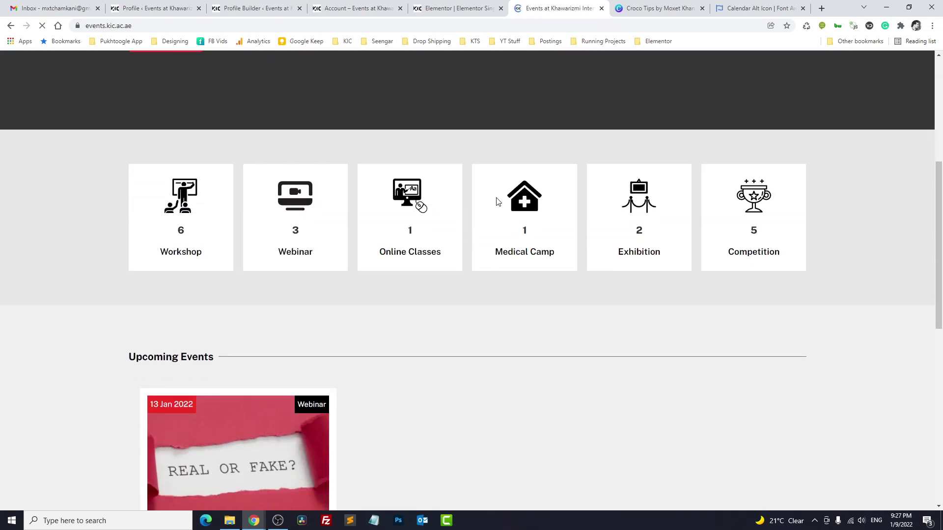
pyautogui.scroll(-3, 498, 202)
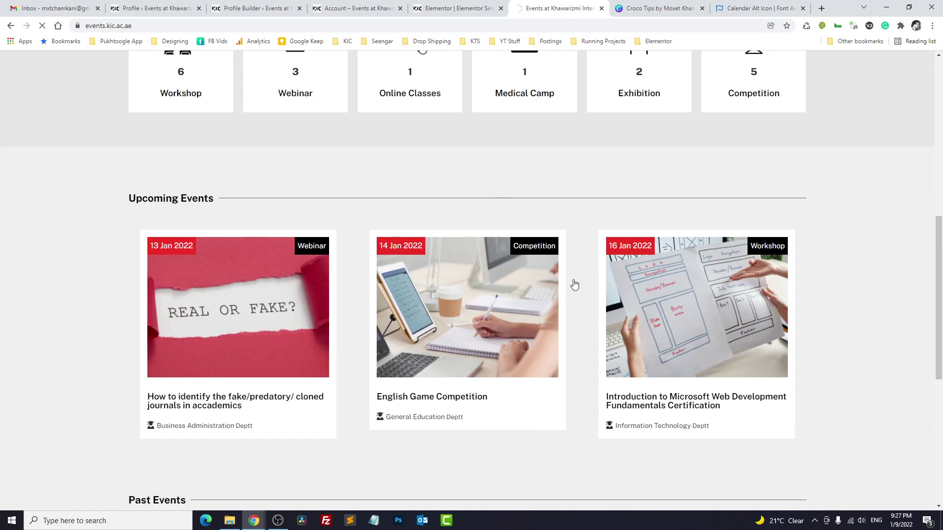
pyautogui.scroll(-1, 481, 266)
pyautogui.scroll(-2, 481, 266)
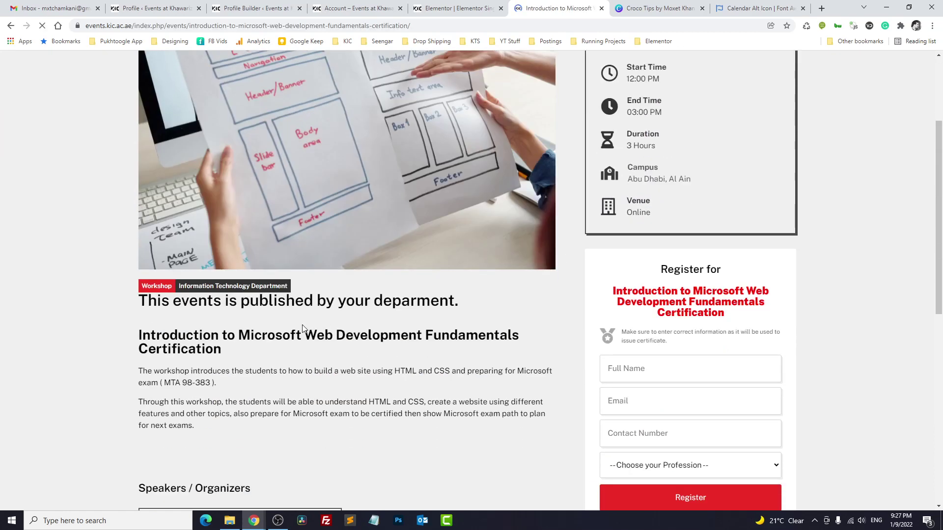
pyautogui.moveTo(141, 300); pyautogui.dragTo(456, 301)
# - Clear the text selection and return to the Croco Tips design in Canva
pyautogui.click(453, 321)
pyautogui.click(658, 8)
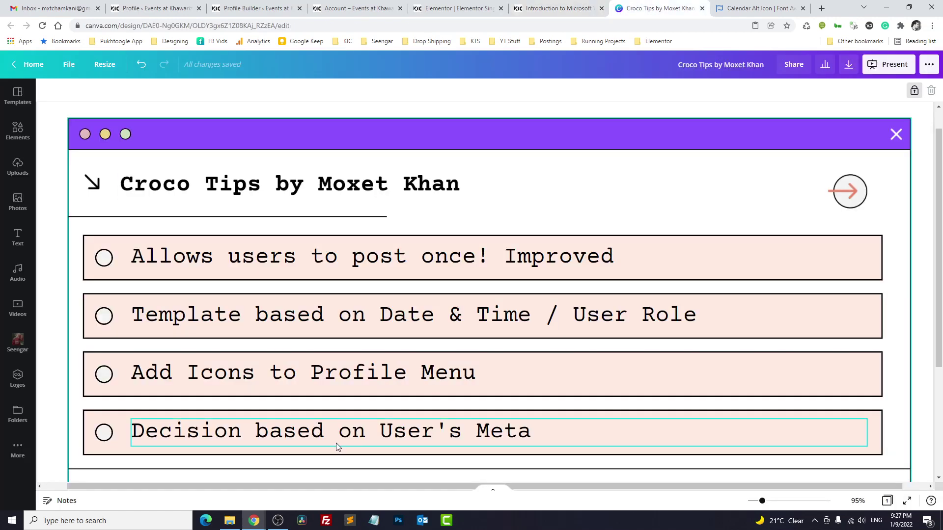